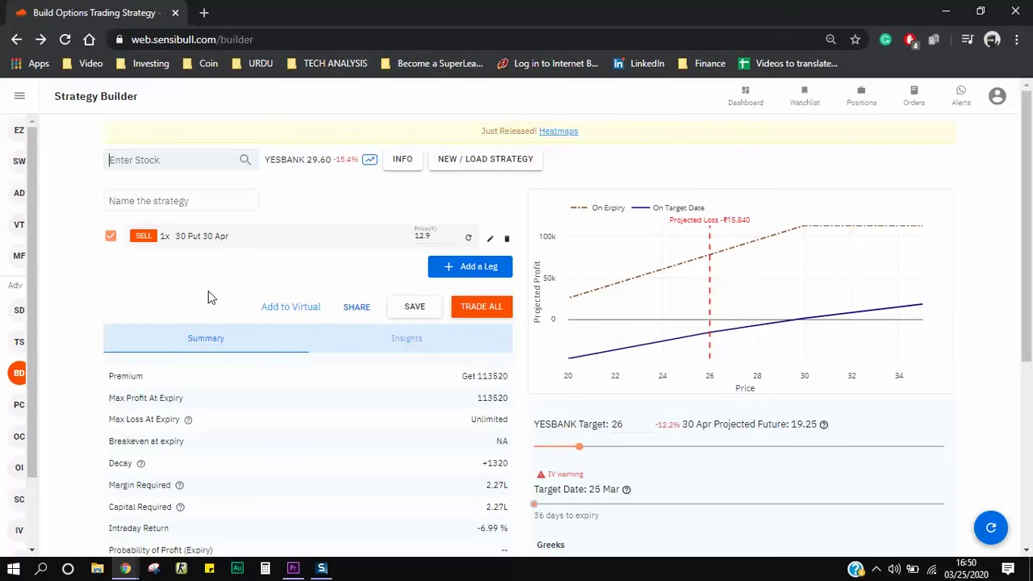
# Open the Price Calculator and keep BANKNIFTY as the stock name.
pyautogui.moveTo(8, 431)
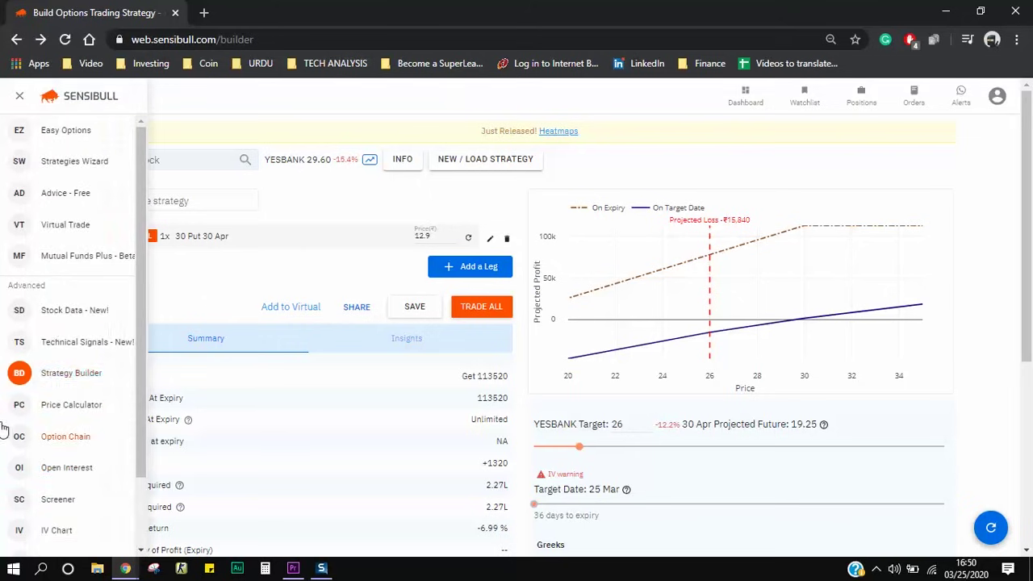
pyautogui.click(64, 405)
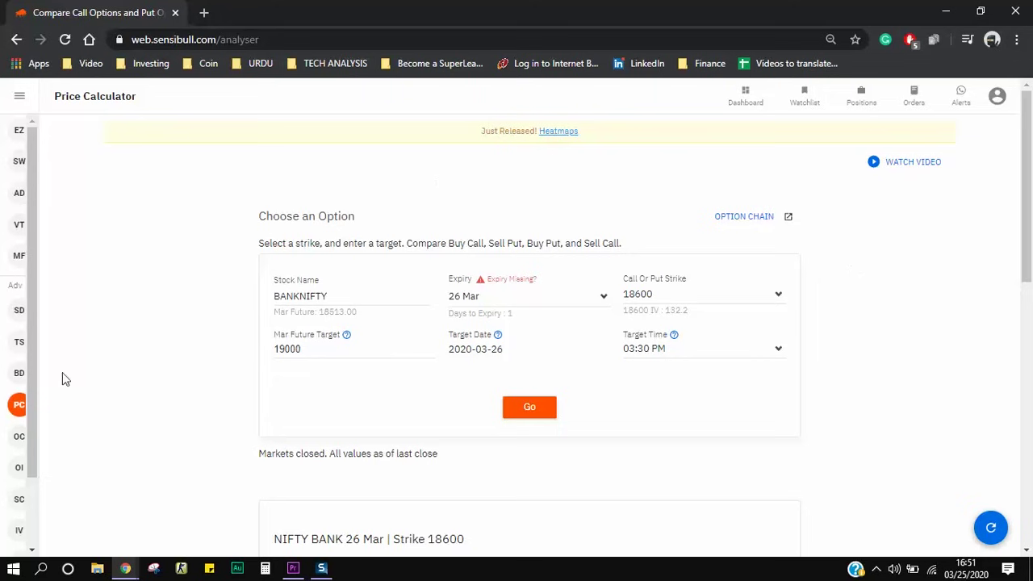
pyautogui.click(347, 296)
pyautogui.moveTo(337, 297); pyautogui.dragTo(239, 300)
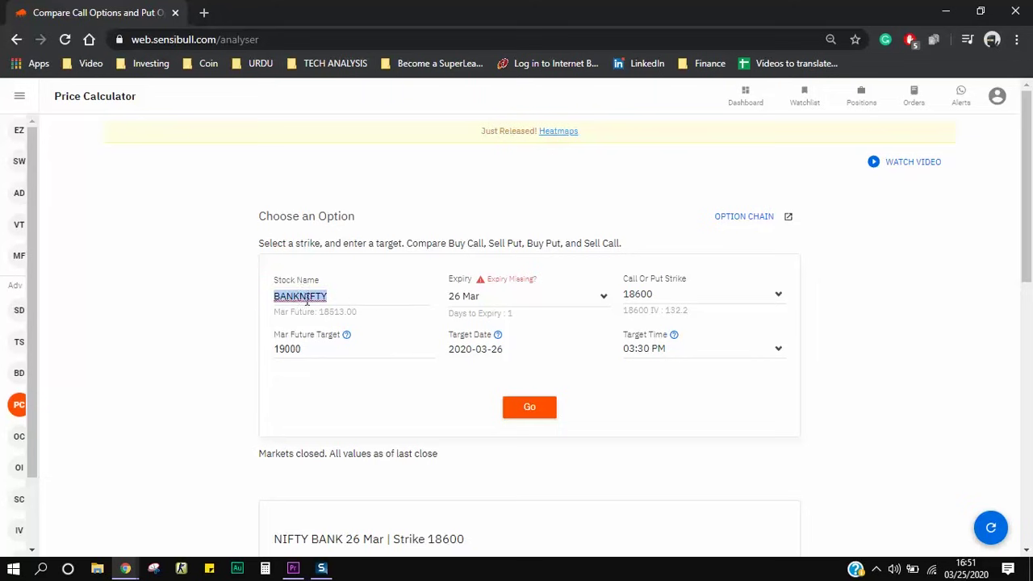
pyautogui.click(334, 298)
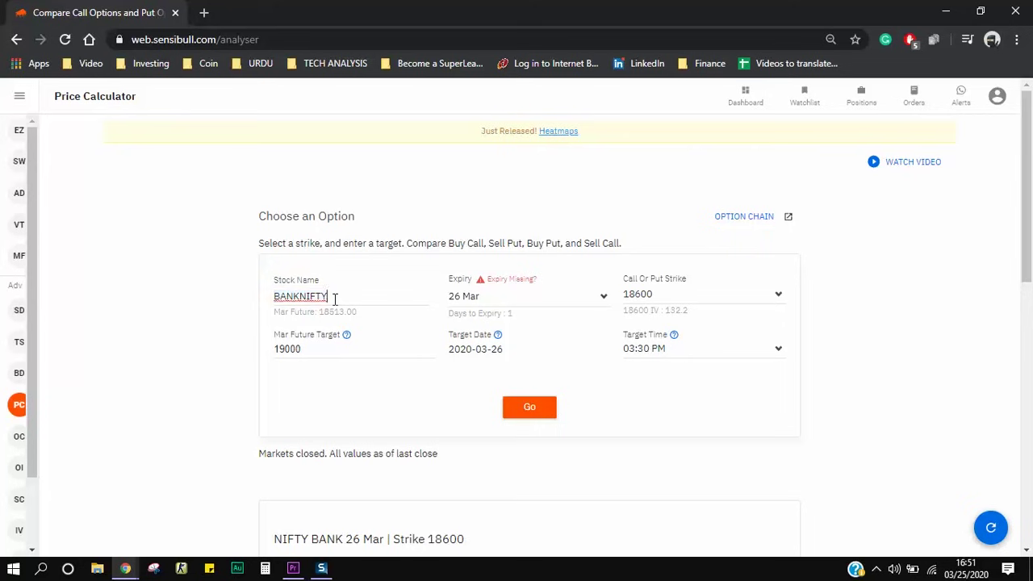
# Choose the 26 Mar expiry and the 18500 (ATM) strike for the BANKNIFTY option.
pyautogui.click(604, 297)
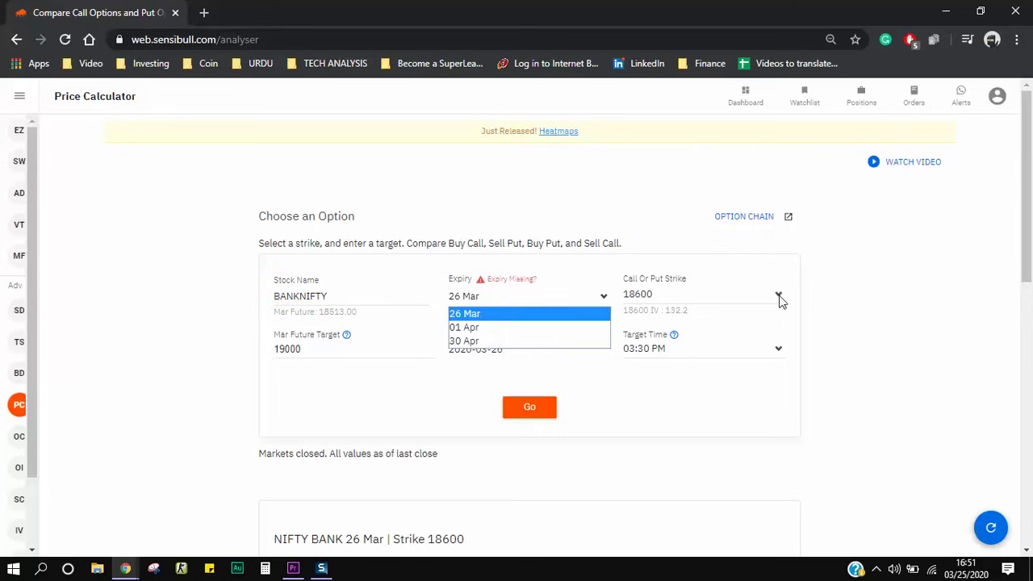
pyautogui.click(486, 315)
pyautogui.click(945, 472)
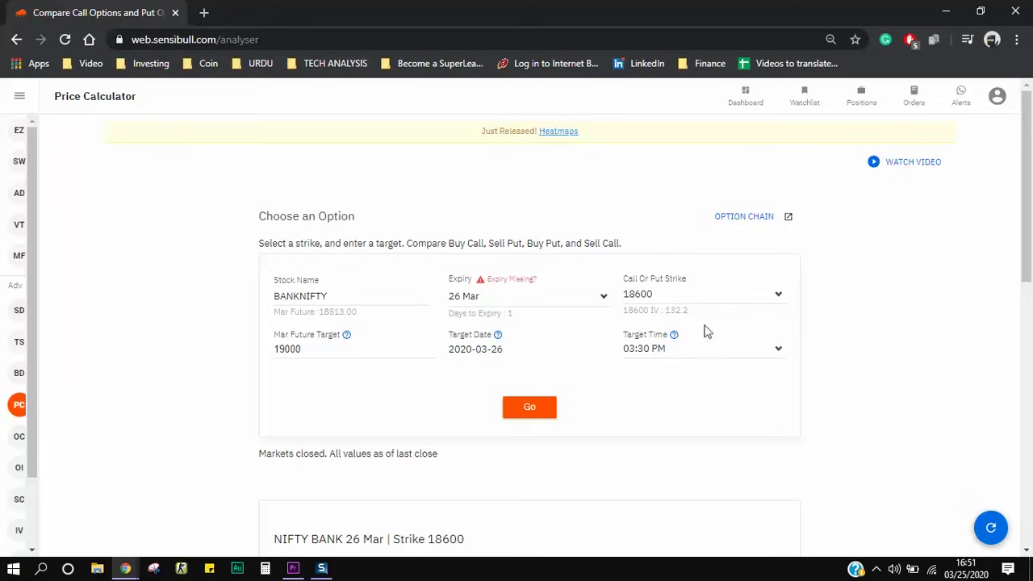
pyautogui.click(776, 298)
pyautogui.click(703, 263)
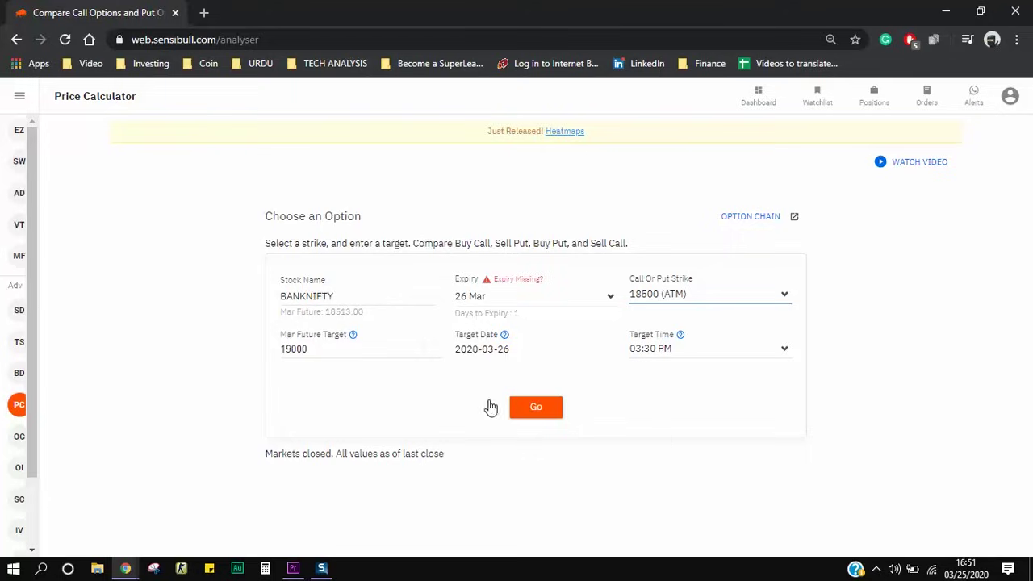
# Keep 2020-03-26 as the target date and calculate the option's expected call and put P&L.
pyautogui.click(503, 350)
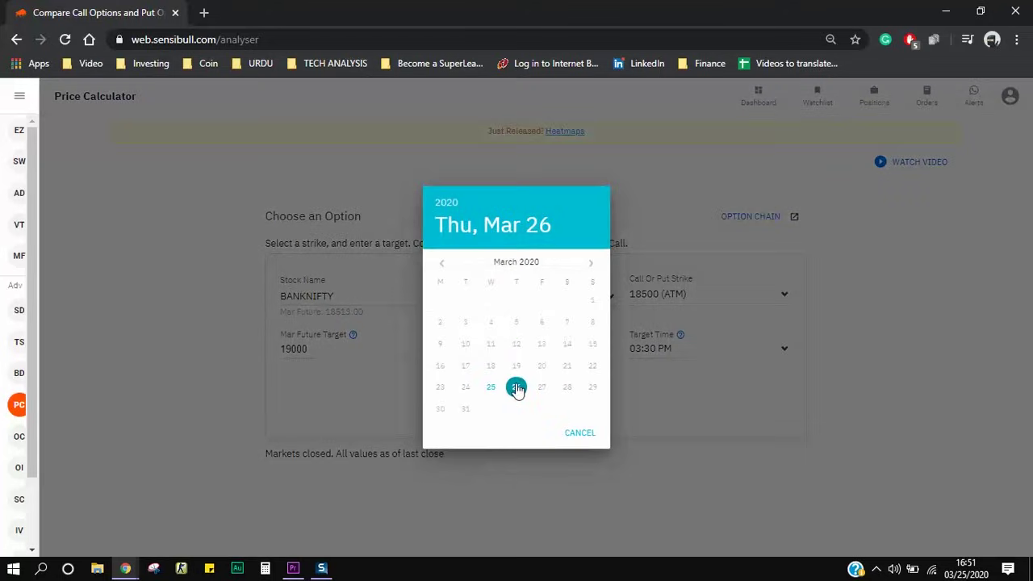
pyautogui.click(589, 436)
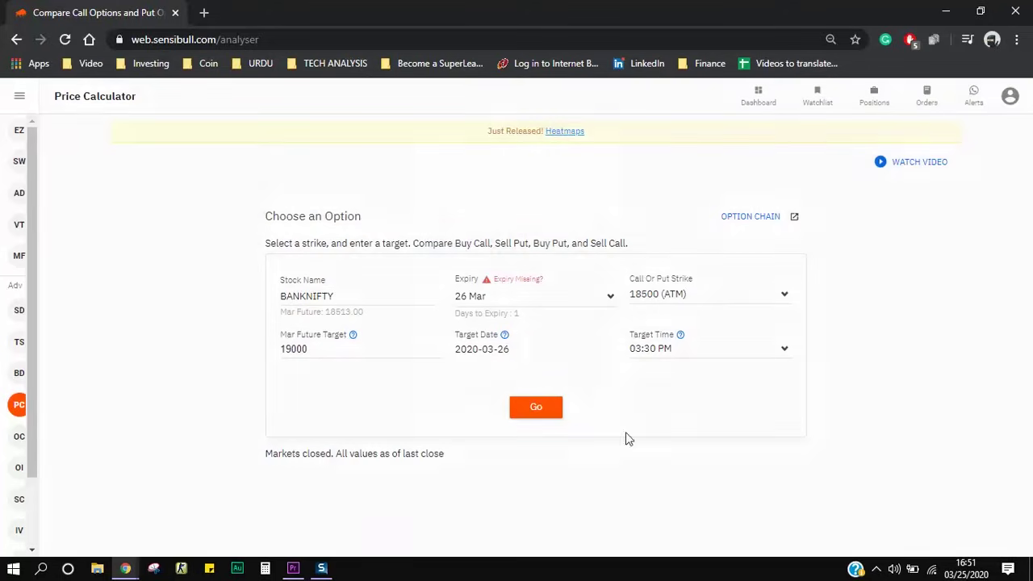
pyautogui.click(526, 410)
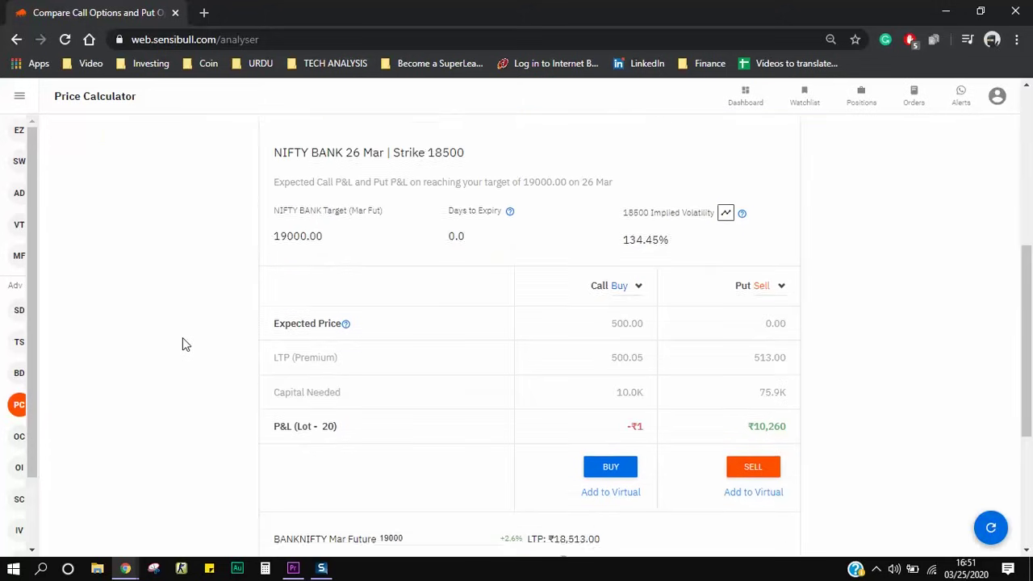
# Examine the results for buying the call and selling the put, including the put's P&L and the target sliders.
pyautogui.scroll(-3, 182, 344)
pyautogui.scroll(2, 182, 345)
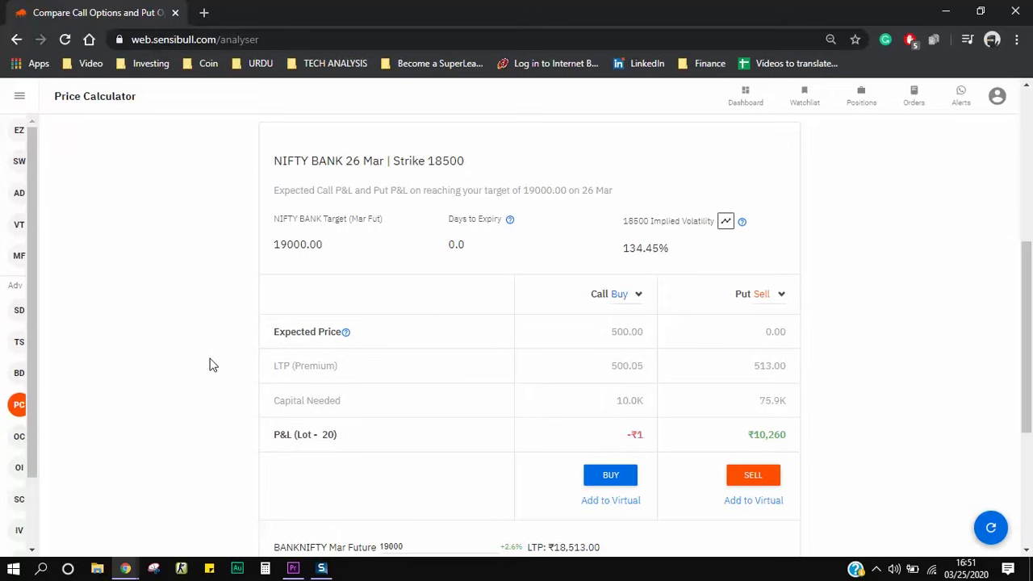
pyautogui.scroll(-2, 209, 364)
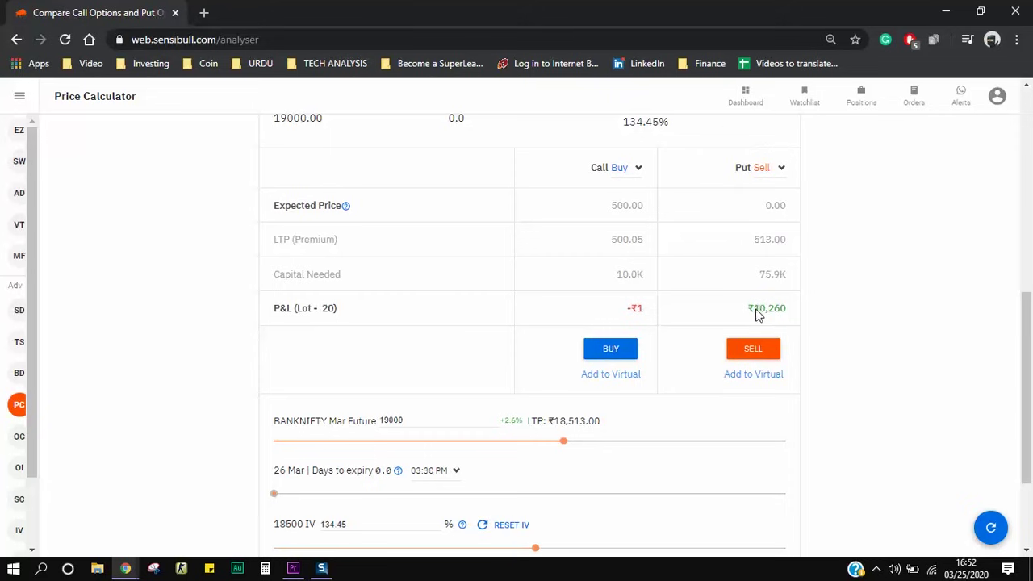
pyautogui.moveTo(755, 311); pyautogui.dragTo(786, 313)
pyautogui.click(841, 314)
pyautogui.scroll(-2, 234, 379)
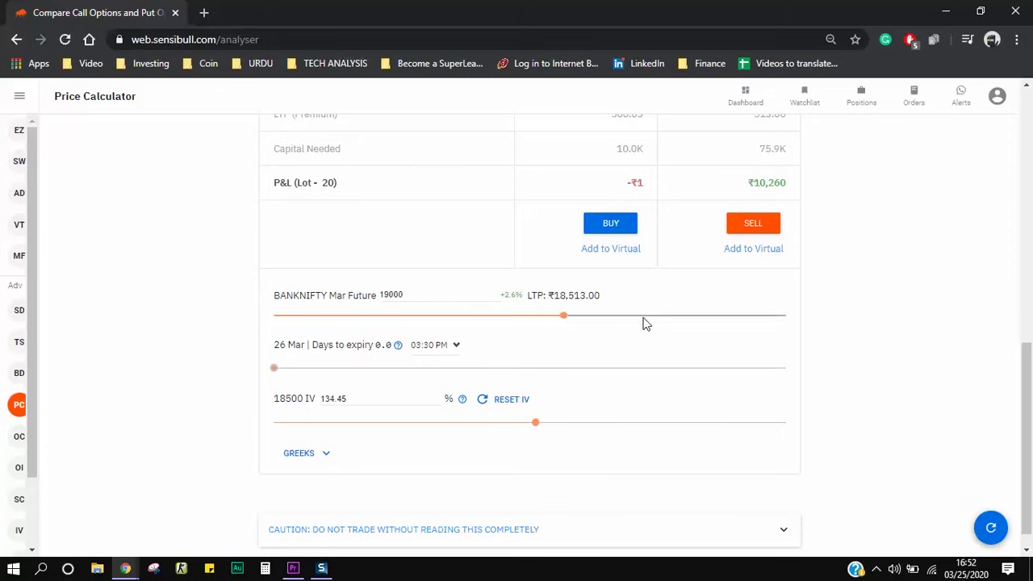
pyautogui.scroll(2, 541, 415)
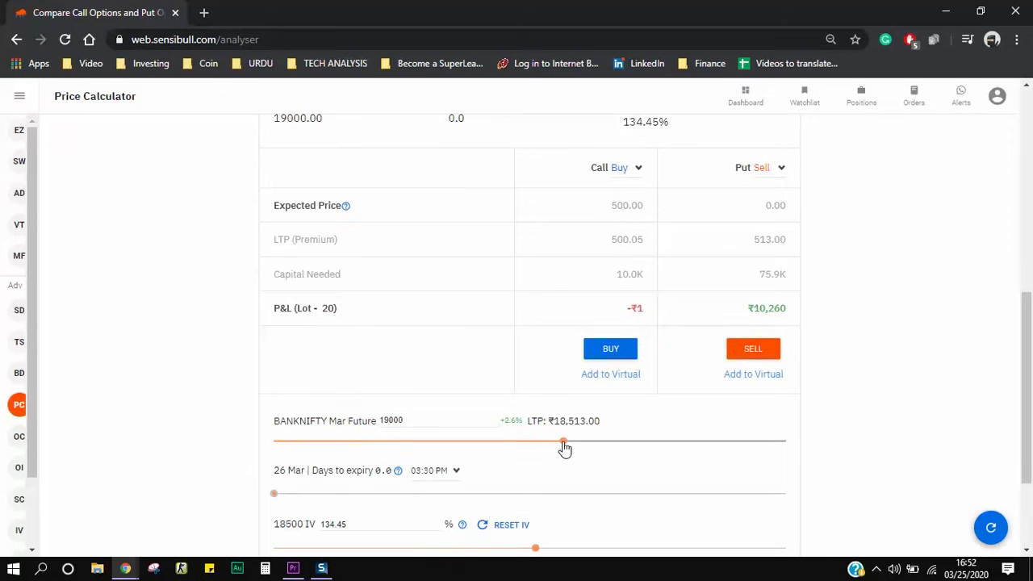
# Compare the bought call's and sold put's P&L with the BANKNIFTY Mar Future target at 18640, 18080 and 18520.
pyautogui.moveTo(564, 447); pyautogui.dragTo(512, 450)
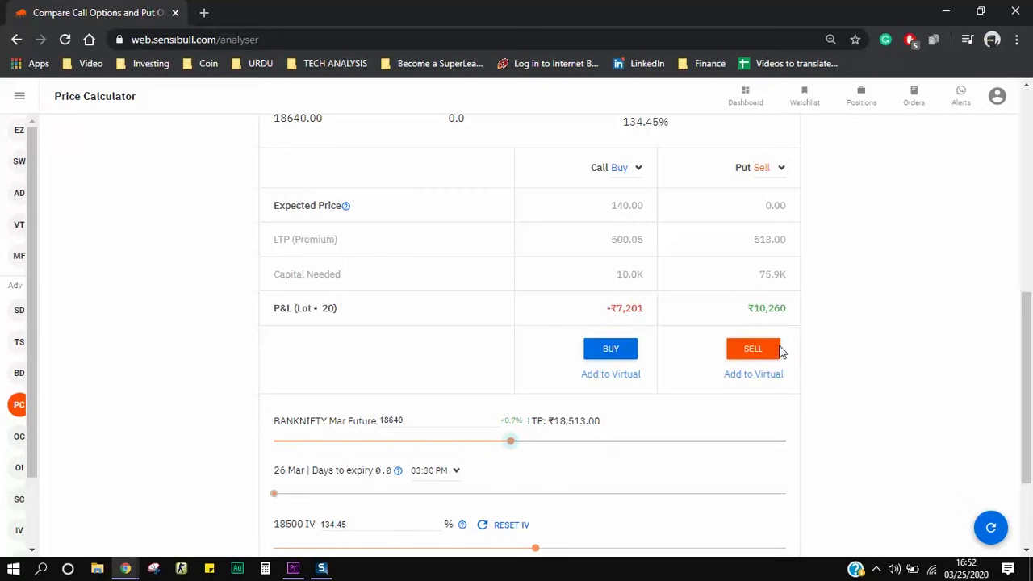
pyautogui.moveTo(755, 310); pyautogui.dragTo(793, 313)
pyautogui.click(792, 313)
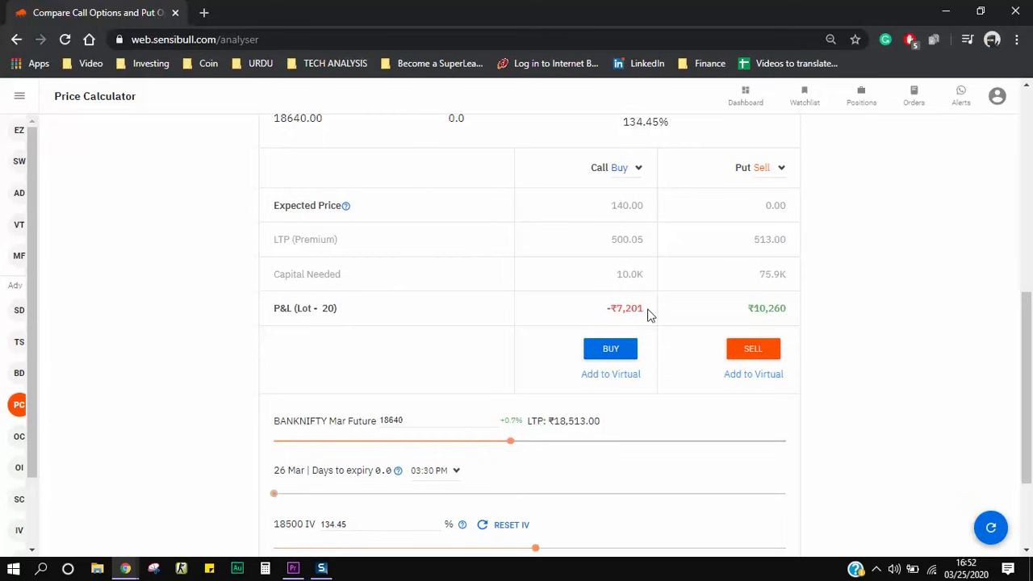
pyautogui.moveTo(646, 311); pyautogui.dragTo(612, 316)
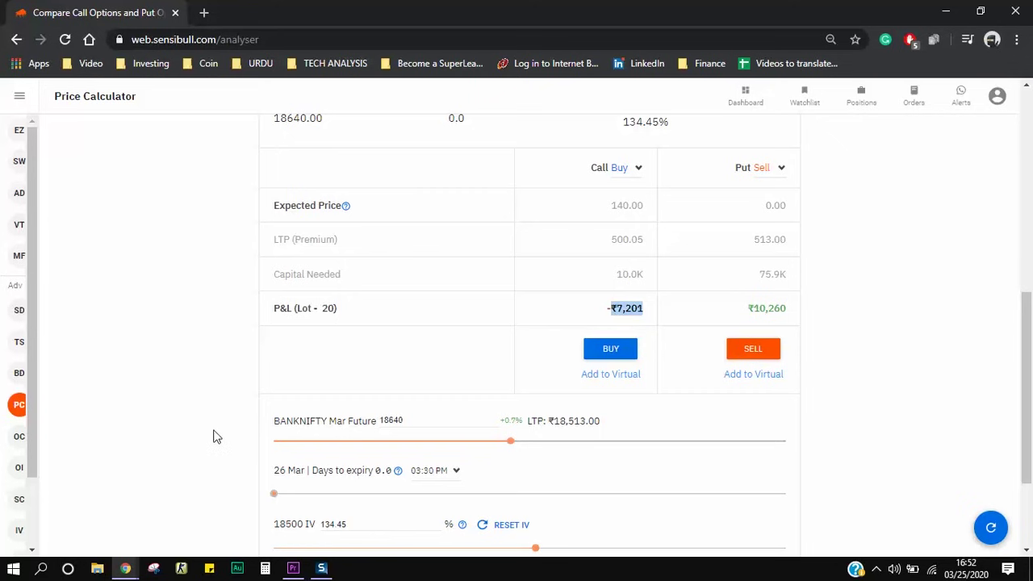
pyautogui.click(203, 457)
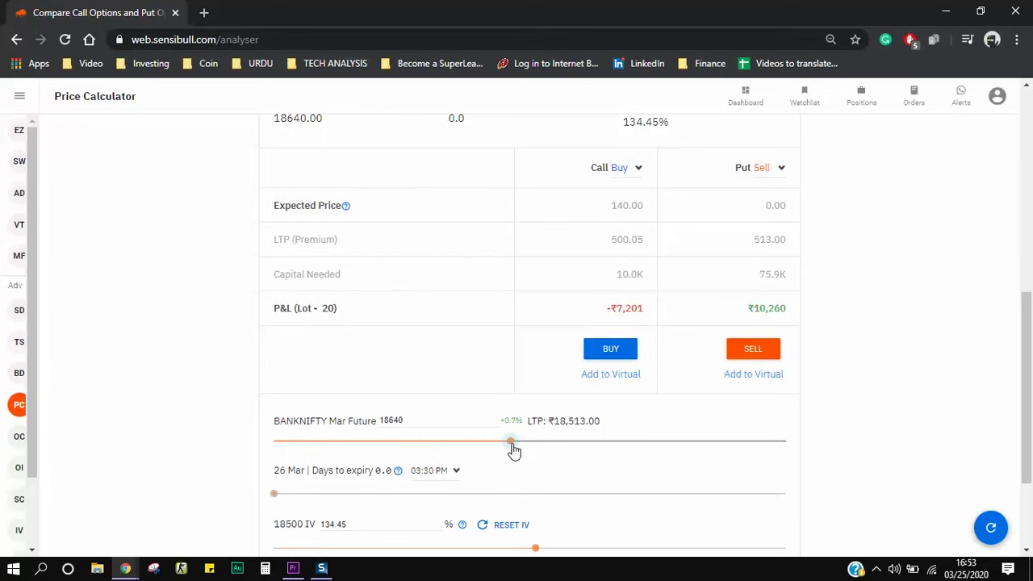
pyautogui.moveTo(511, 449); pyautogui.dragTo(431, 446)
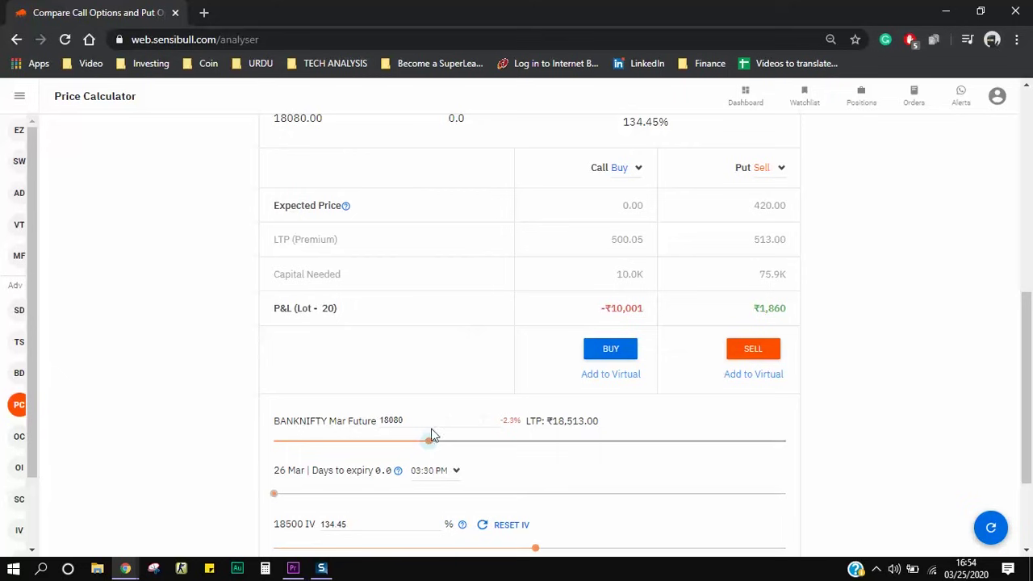
pyautogui.moveTo(430, 443); pyautogui.dragTo(495, 449)
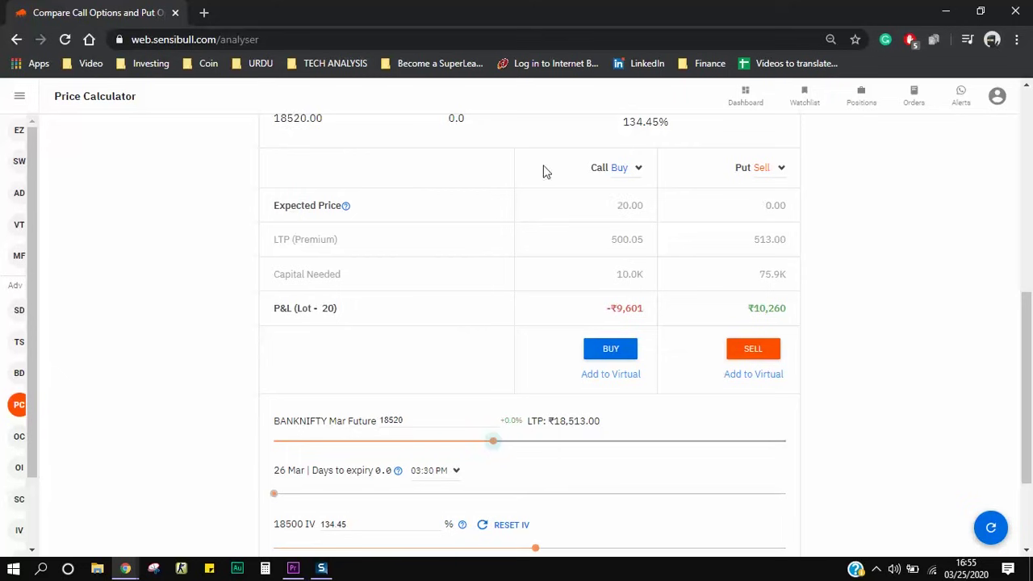
# Switch the put position to Buy and the call position to Sell.
pyautogui.click(780, 168)
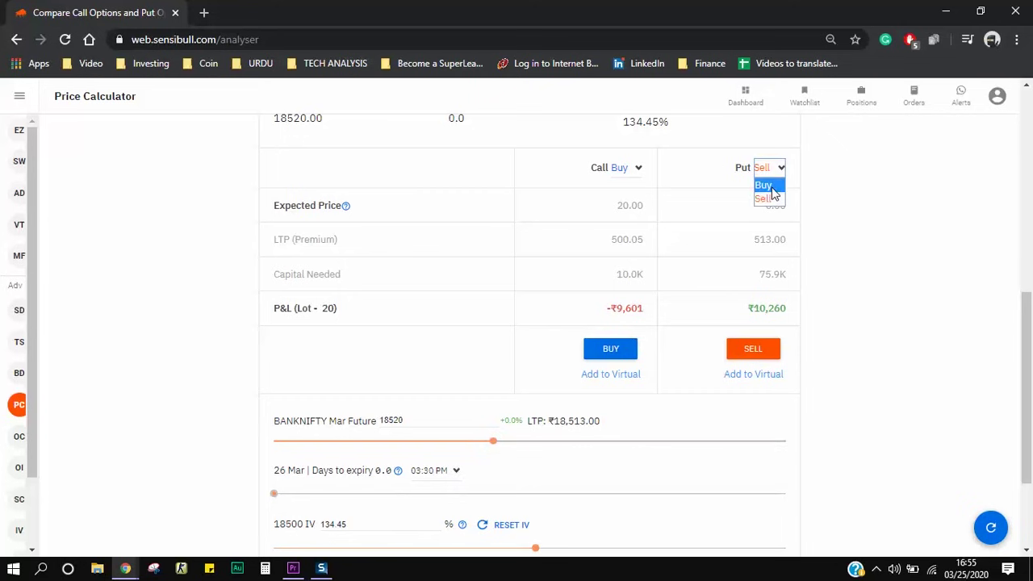
pyautogui.click(766, 185)
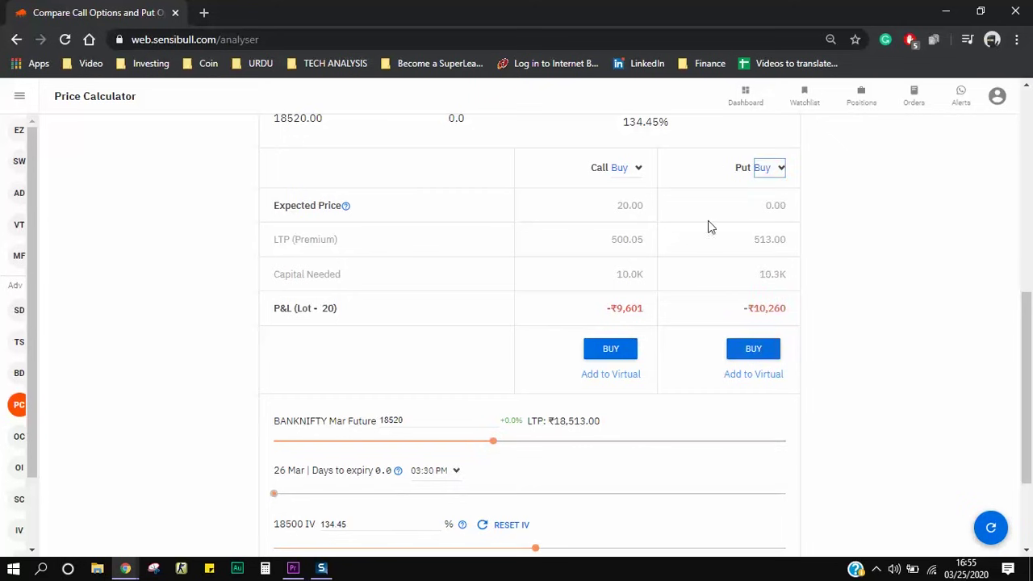
pyautogui.click(638, 170)
pyautogui.click(618, 199)
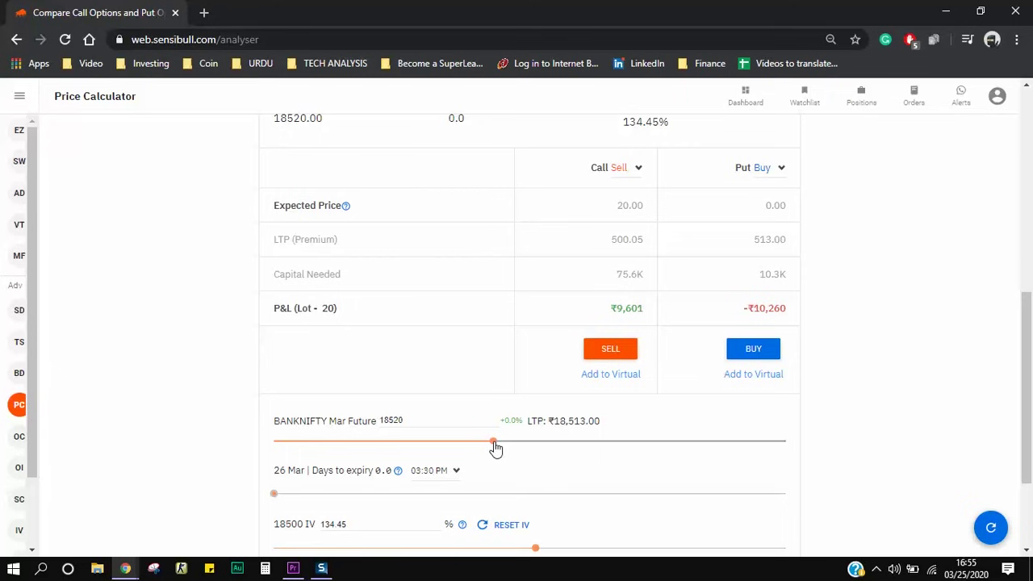
# Compare the sold call's and bought put's P&L with the BANKNIFTY Mar Future target at 17960, 18380, 18540 and 18900.
pyautogui.moveTo(496, 449); pyautogui.dragTo(413, 443)
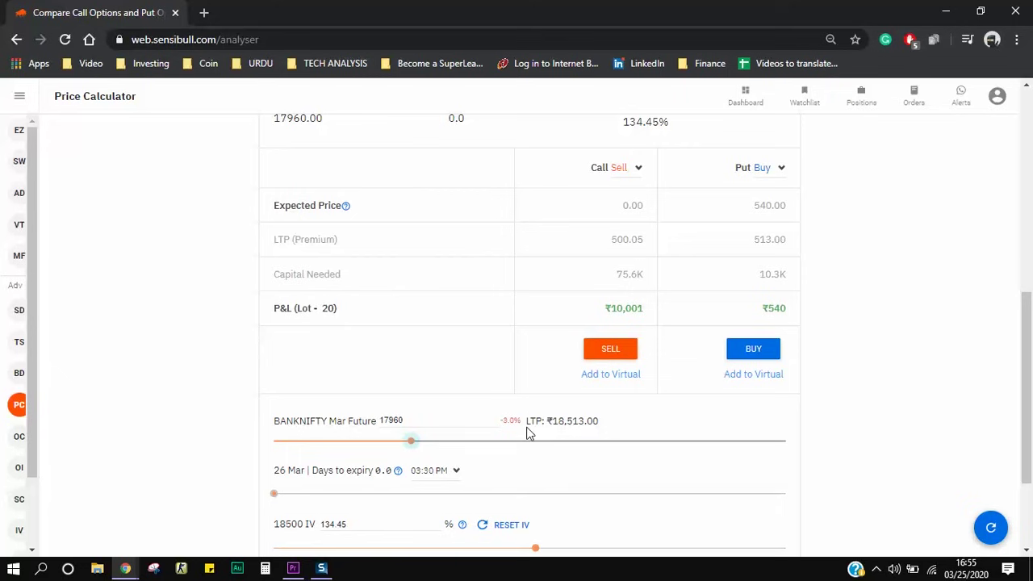
pyautogui.moveTo(412, 443); pyautogui.dragTo(472, 440)
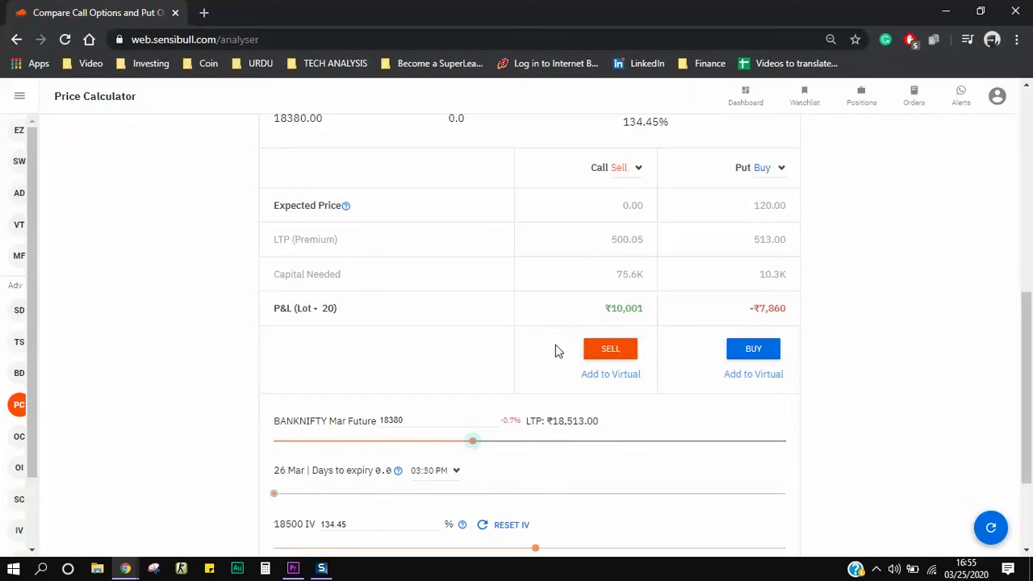
pyautogui.moveTo(475, 443); pyautogui.dragTo(495, 445)
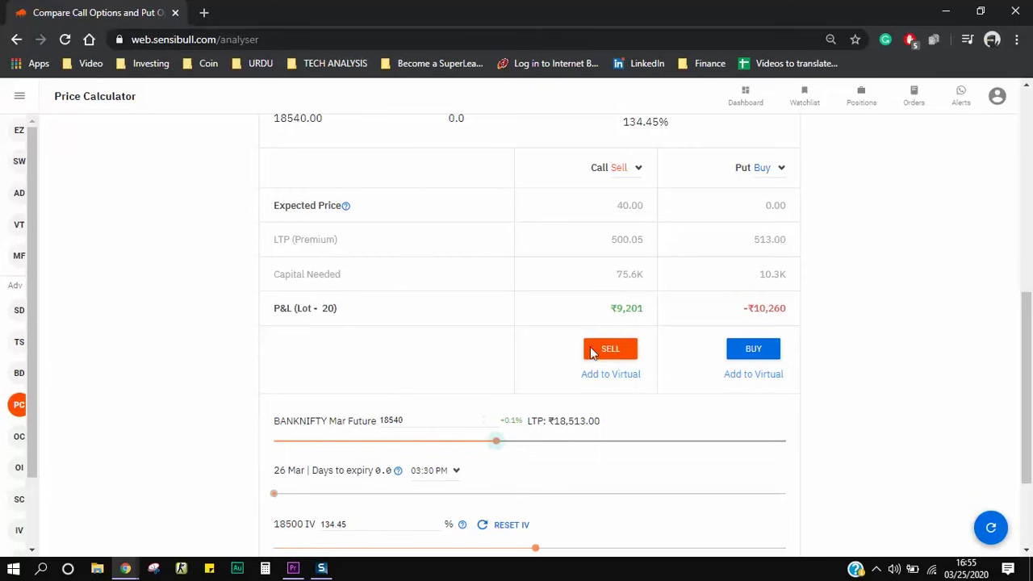
pyautogui.moveTo(610, 313); pyautogui.dragTo(647, 311)
pyautogui.moveTo(493, 445); pyautogui.dragTo(550, 444)
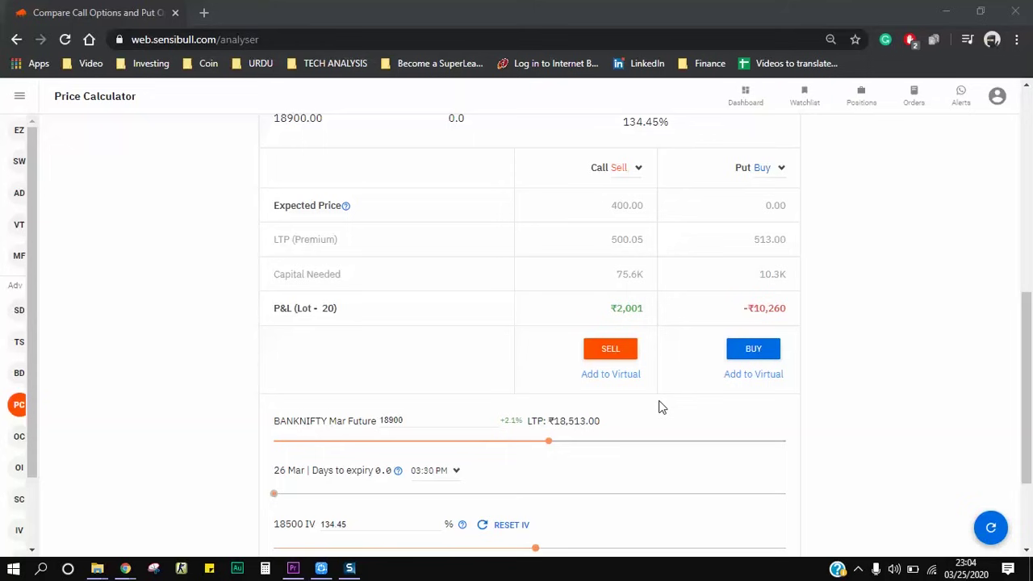
# Test the sold call's P&L with the BANKNIFTY Mar Future target at 19940, 18860 and 18720, then at a much lower value.
pyautogui.click(550, 446)
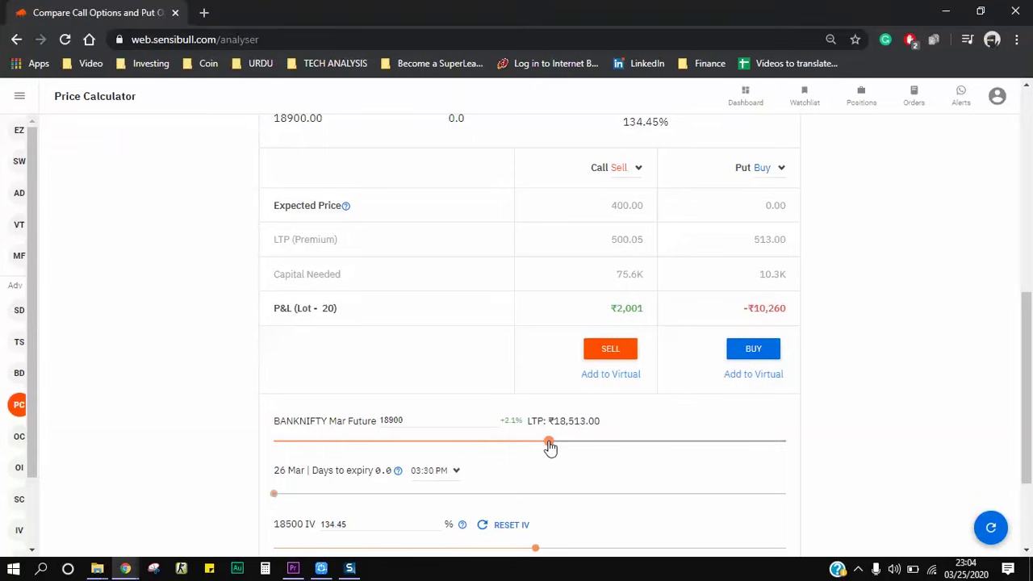
pyautogui.moveTo(550, 446); pyautogui.dragTo(703, 449)
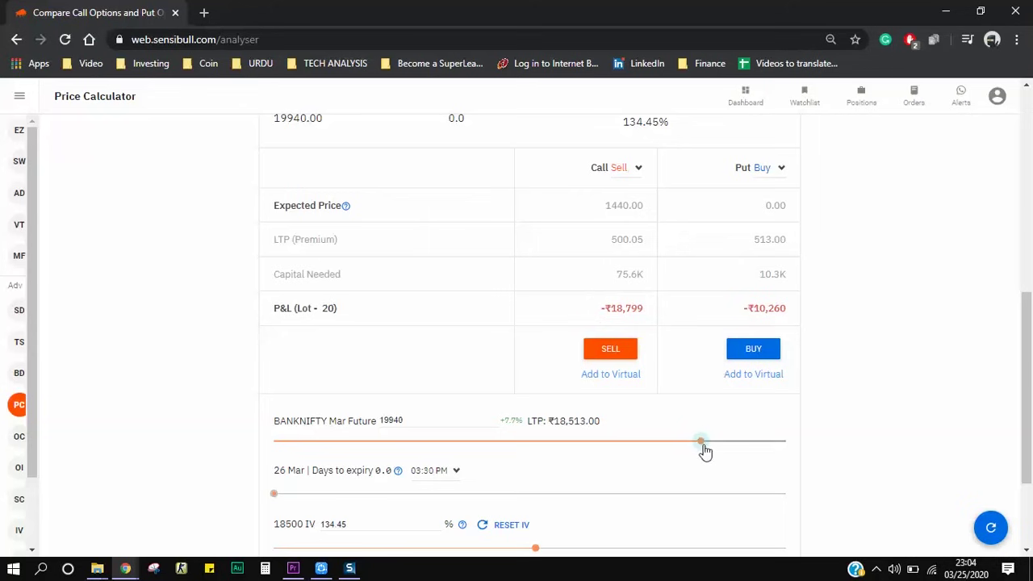
pyautogui.moveTo(702, 449); pyautogui.dragTo(543, 450)
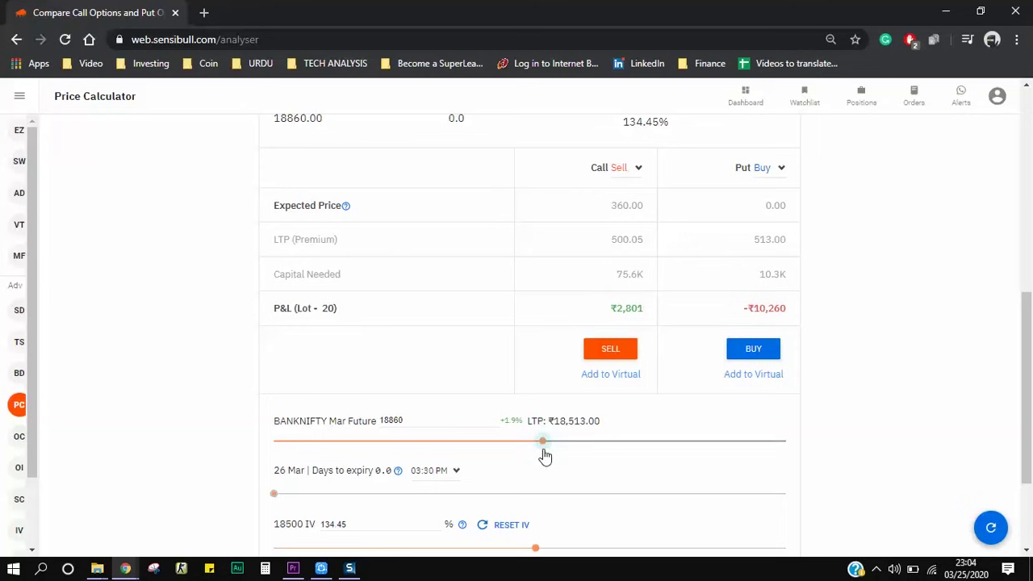
pyautogui.moveTo(543, 449)
pyautogui.mouseDown()
pyautogui.moveTo(680, 450)
pyautogui.moveTo(524, 452)
pyautogui.mouseUp()
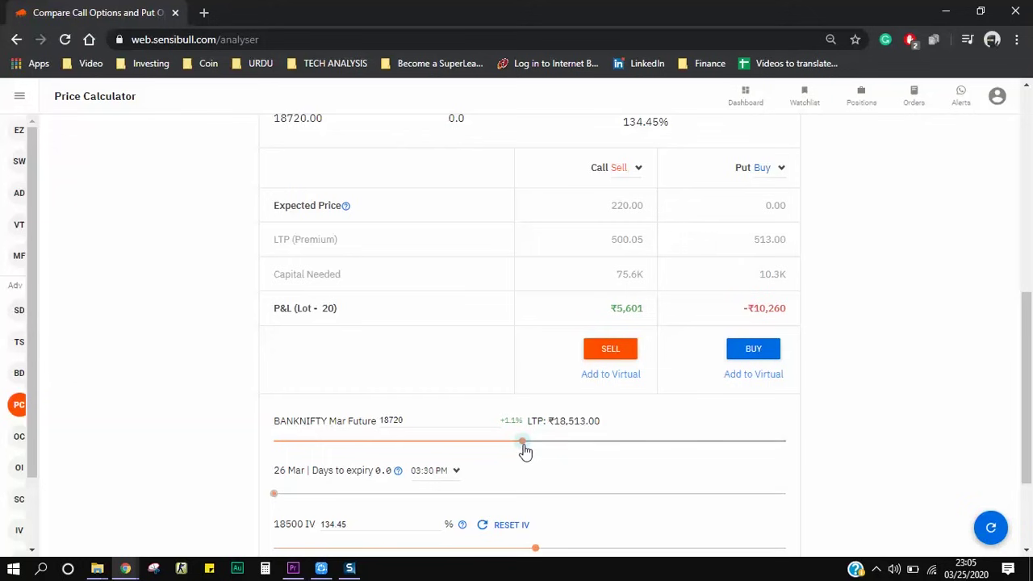
pyautogui.moveTo(524, 452); pyautogui.dragTo(353, 441)
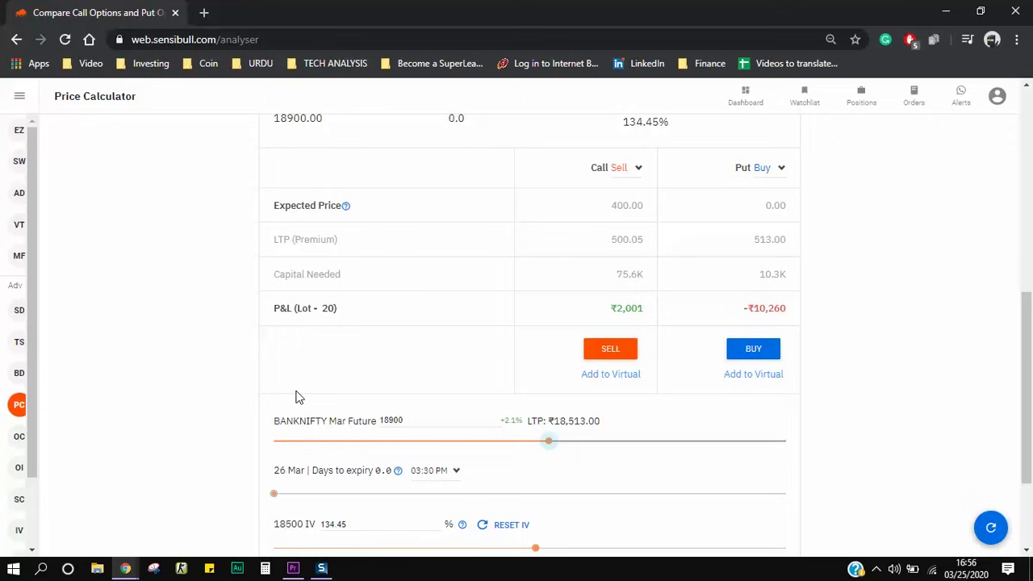
# Review the results summary for the 18500 strike and return to the Choose an Option form.
pyautogui.scroll(2, 295, 397)
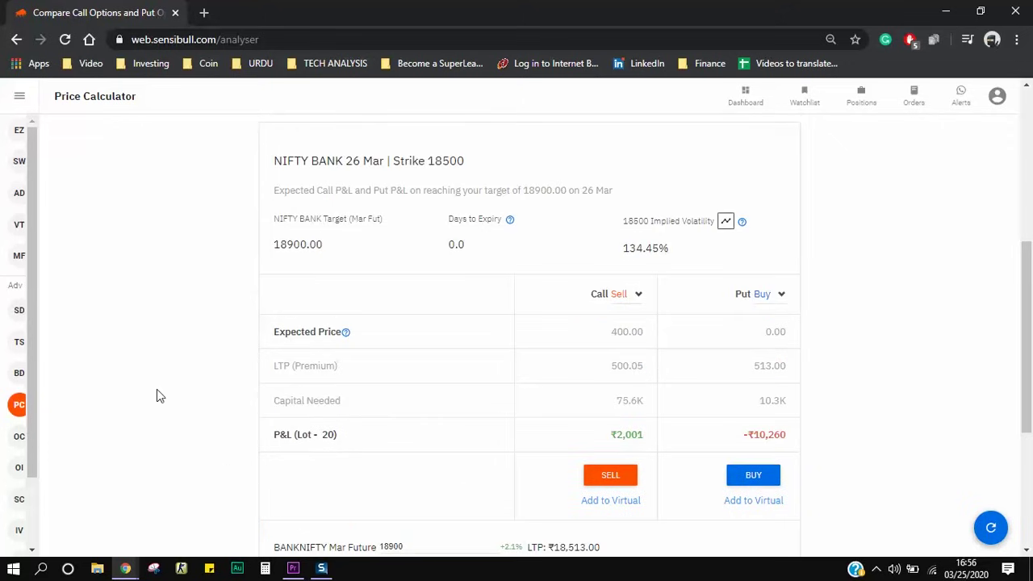
pyautogui.moveTo(19, 369)
pyautogui.scroll(2, 267, 373)
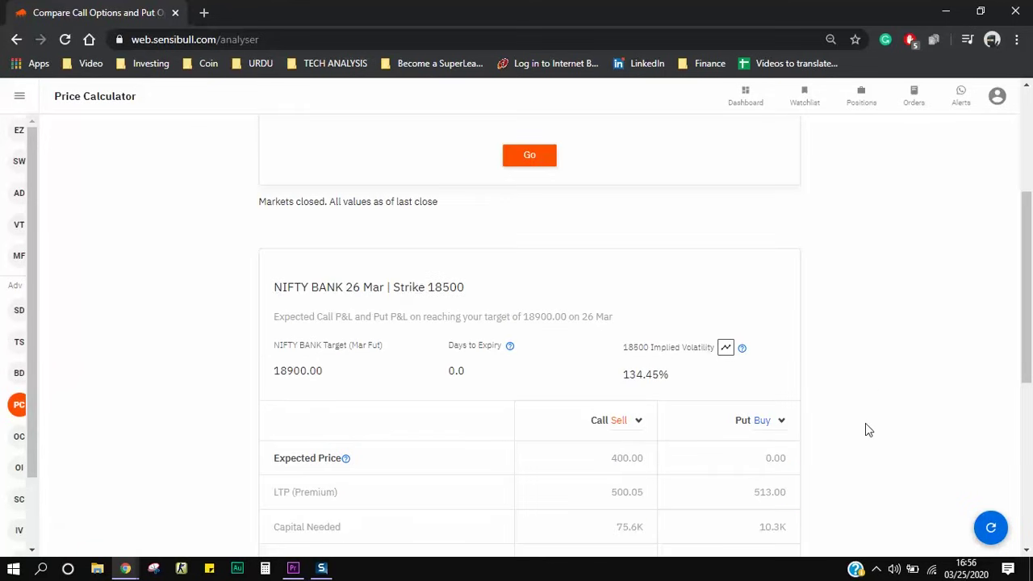
pyautogui.scroll(4, 864, 425)
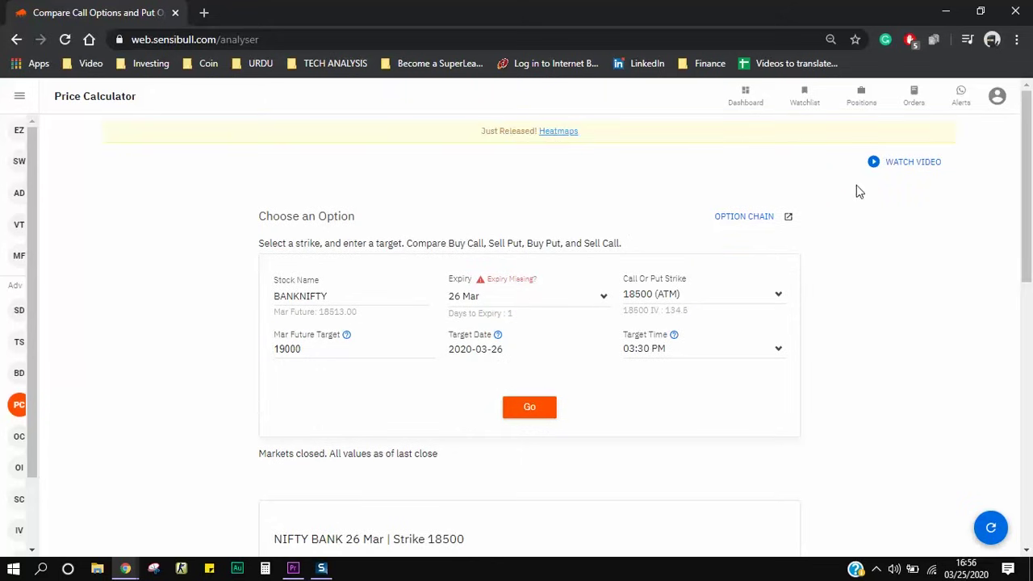
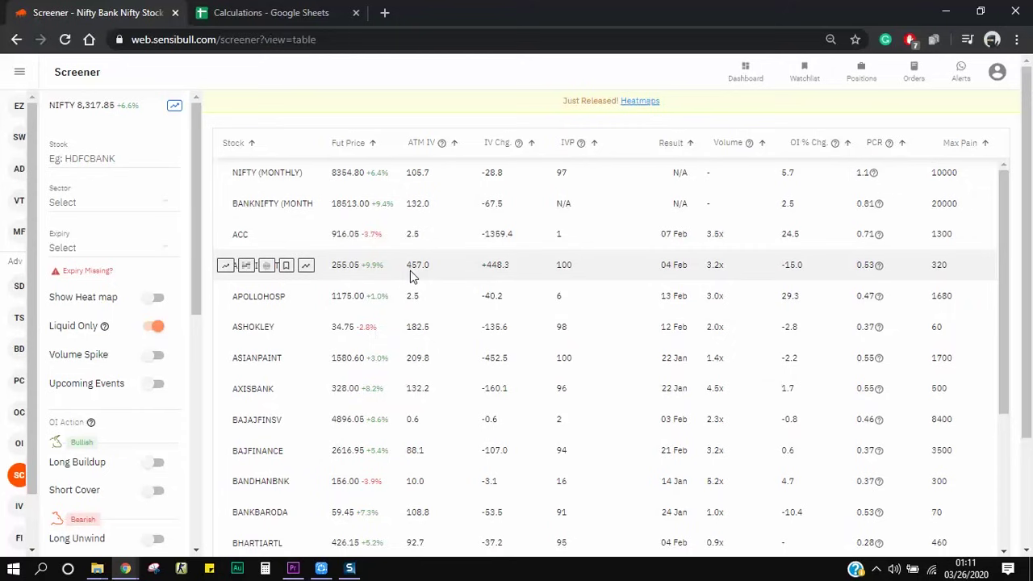
pyautogui.moveTo(567, 148)
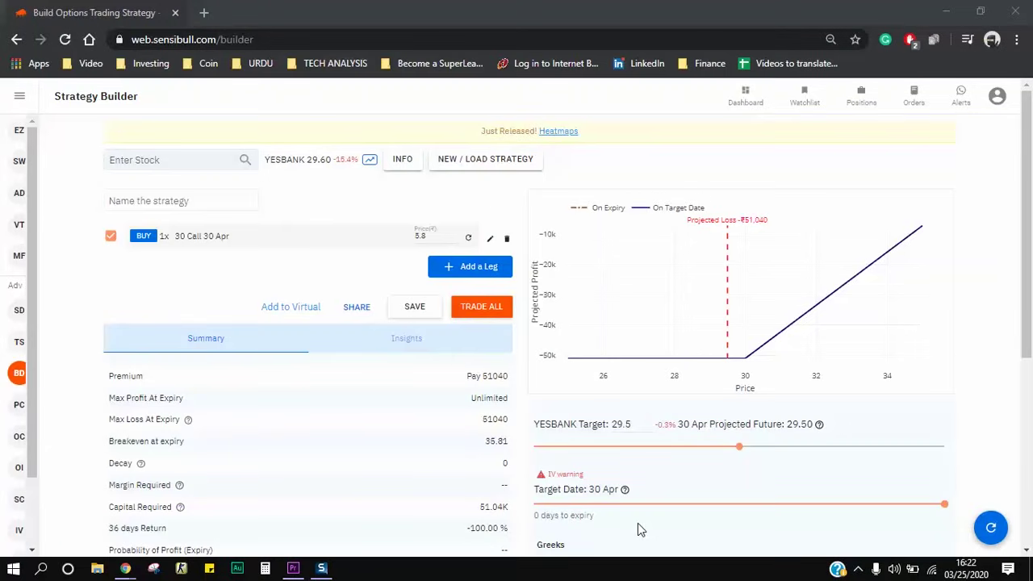
# Clear the existing YESBANK leg and add one lot of a bought 30 call expiring 30 Apr.
pyautogui.click(506, 238)
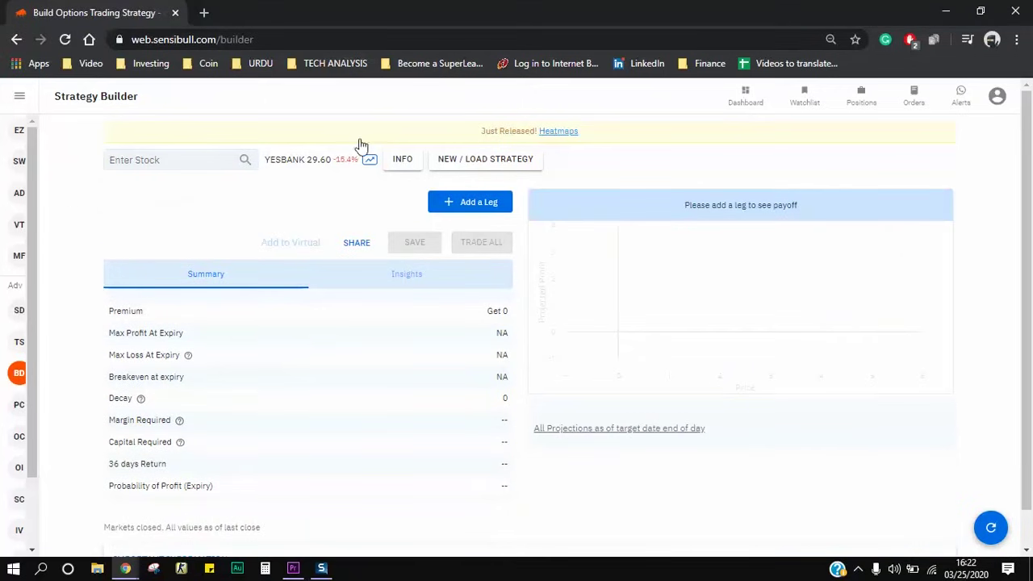
pyautogui.click(470, 206)
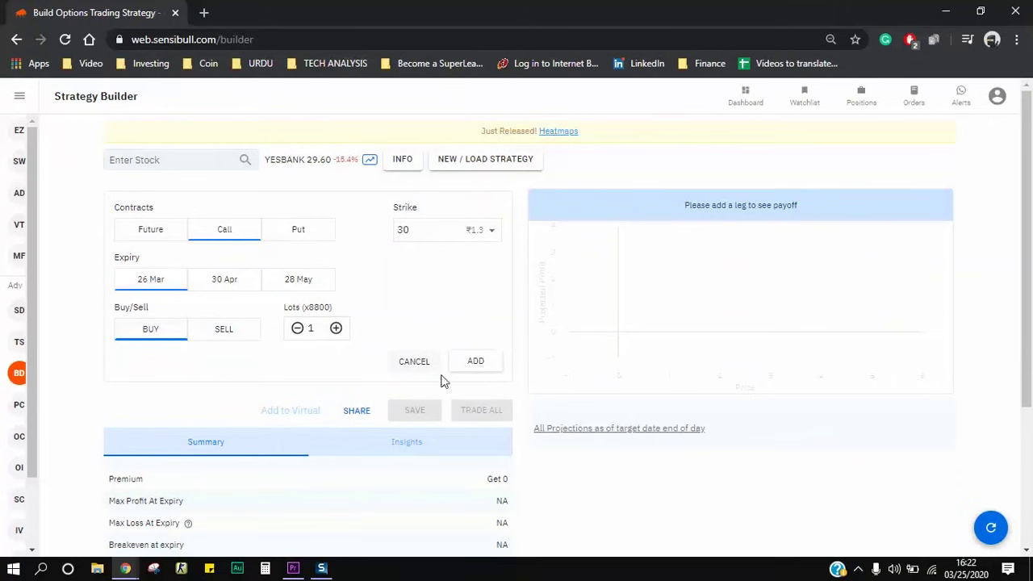
pyautogui.click(221, 287)
pyautogui.click(474, 364)
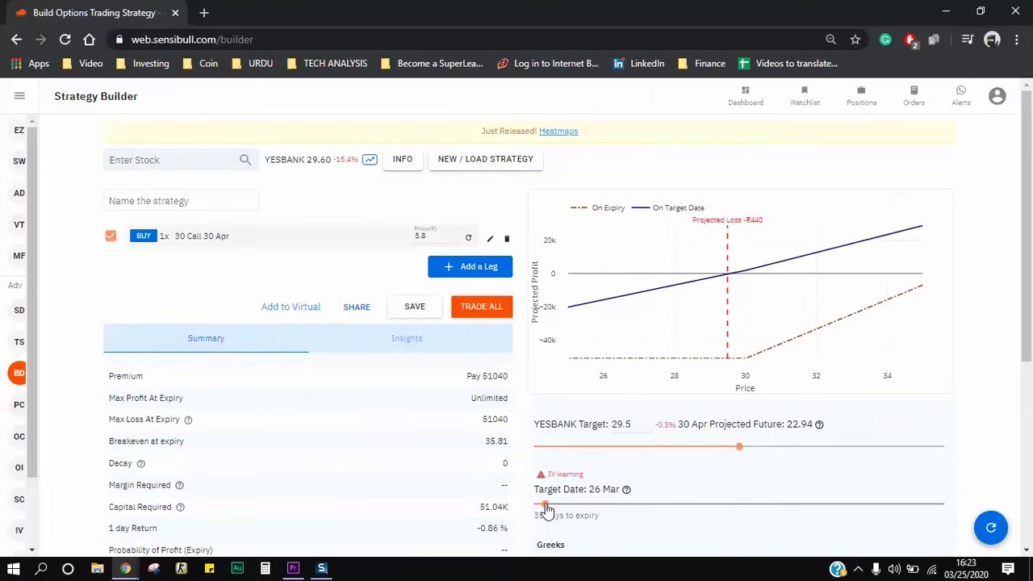
# Set the target date to 30 Apr and the YESBANK target to 34, and check the Greeks.
pyautogui.moveTo(545, 504); pyautogui.dragTo(963, 505)
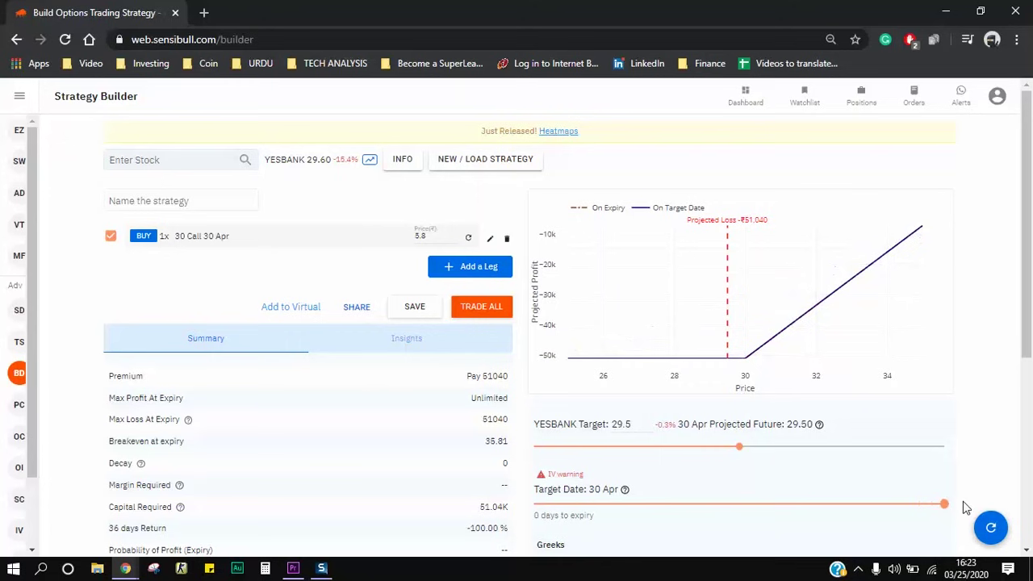
pyautogui.moveTo(741, 448); pyautogui.dragTo(947, 448)
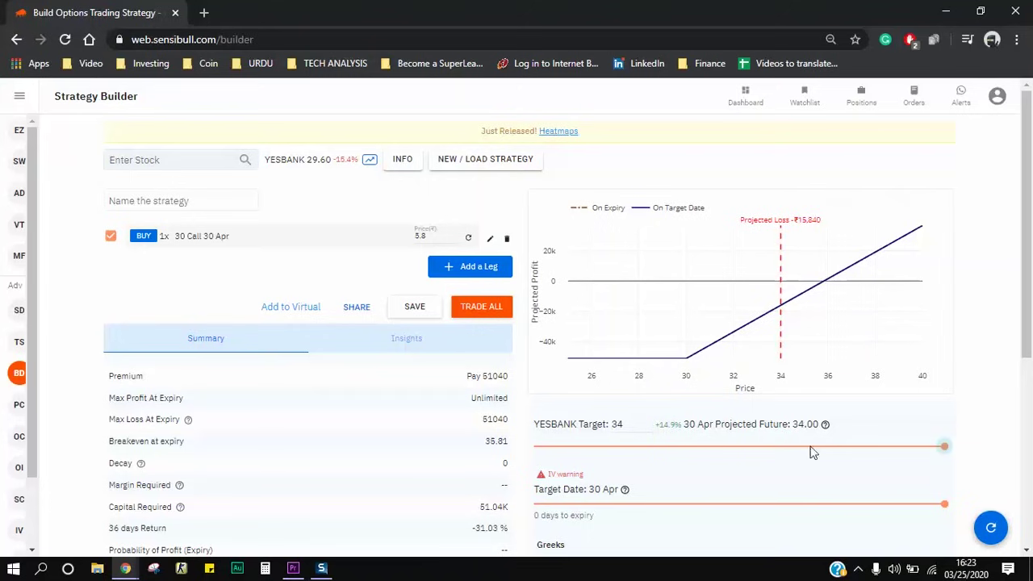
pyautogui.scroll(-2, 606, 439)
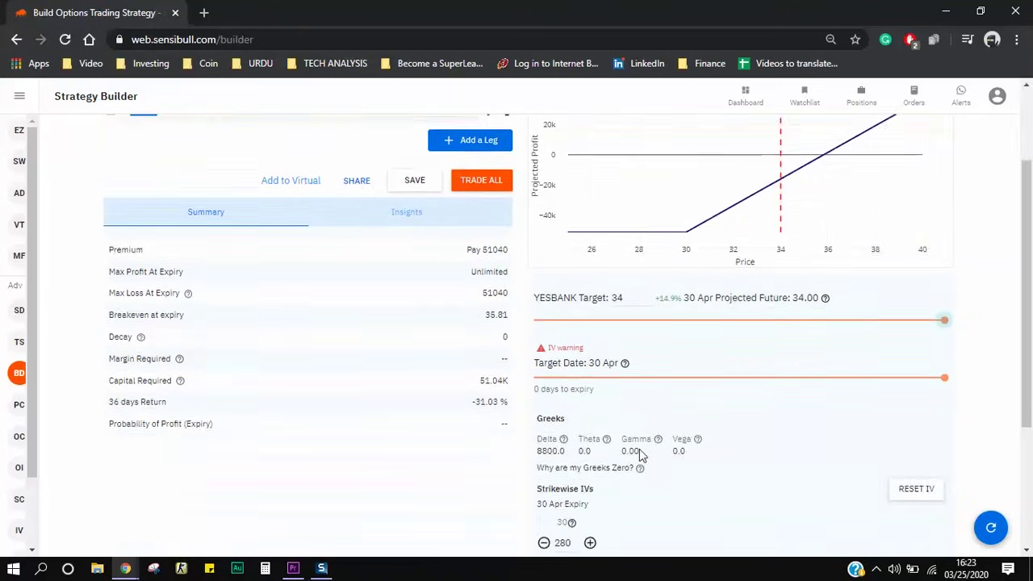
pyautogui.scroll(2, 613, 440)
# Add a second leg selling one lot of the YESBANK 35 call expiring 30 Apr.
pyautogui.click(496, 274)
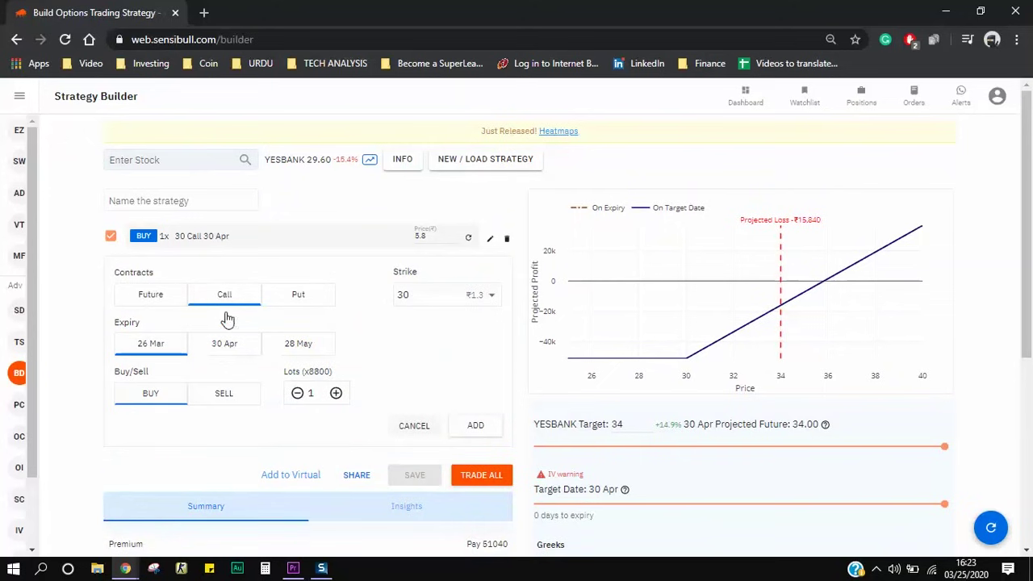
pyautogui.click(219, 347)
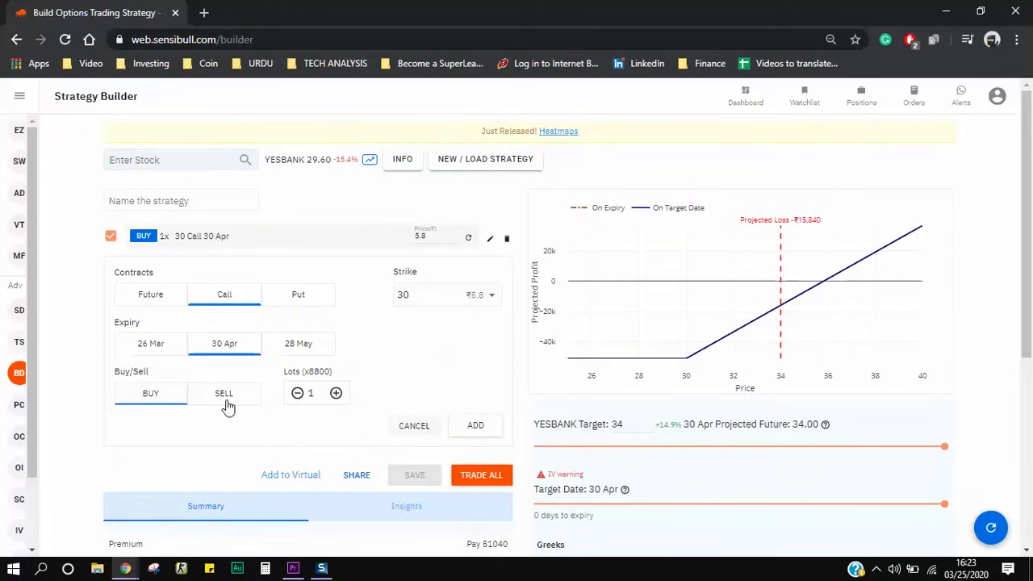
pyautogui.click(226, 403)
pyautogui.click(491, 296)
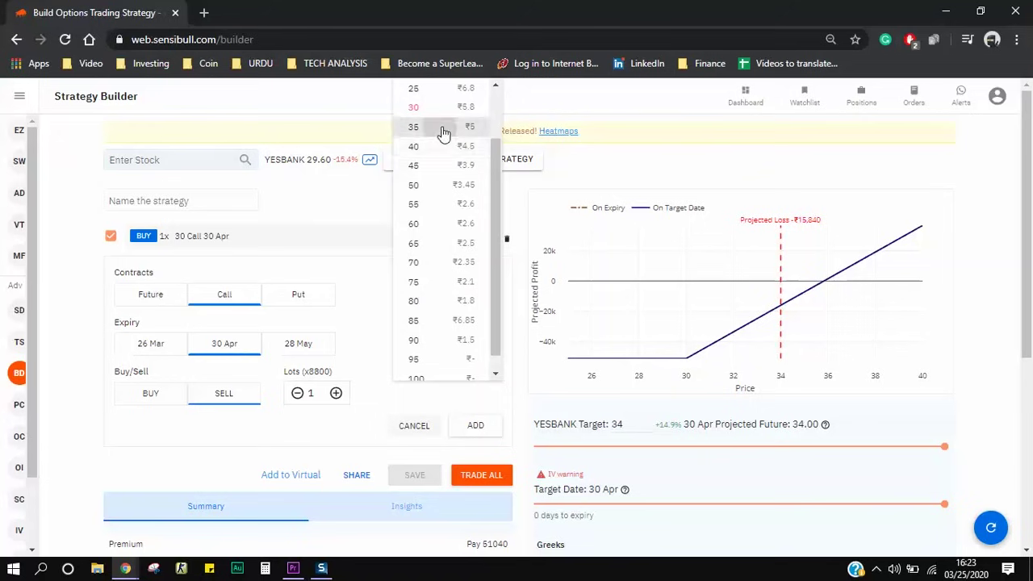
pyautogui.click(443, 128)
pyautogui.click(480, 426)
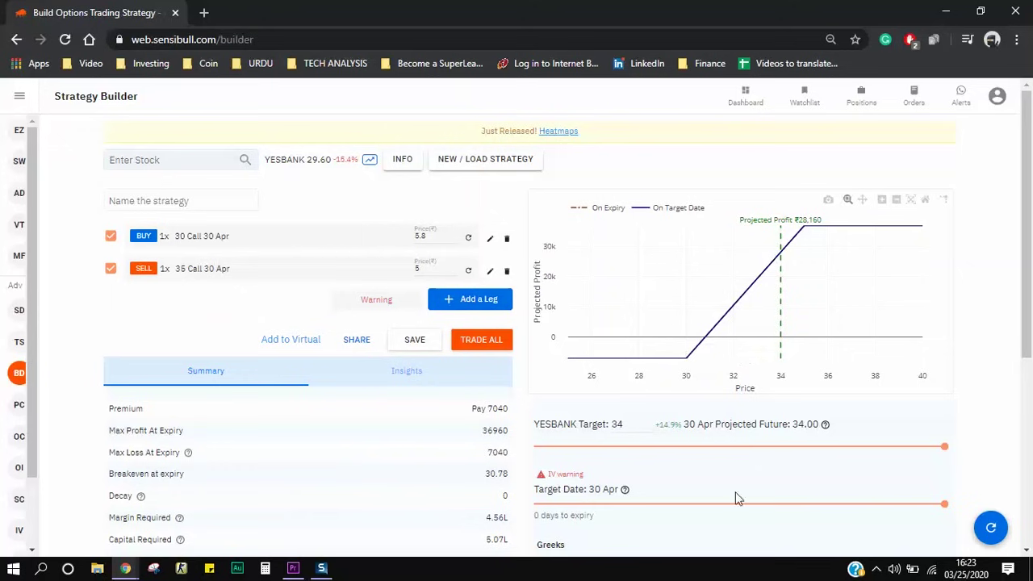
# Set the YESBANK target to 29.5 and the target date to 25 Mar, and review the spread's summary and Greeks.
pyautogui.moveTo(943, 448); pyautogui.dragTo(738, 452)
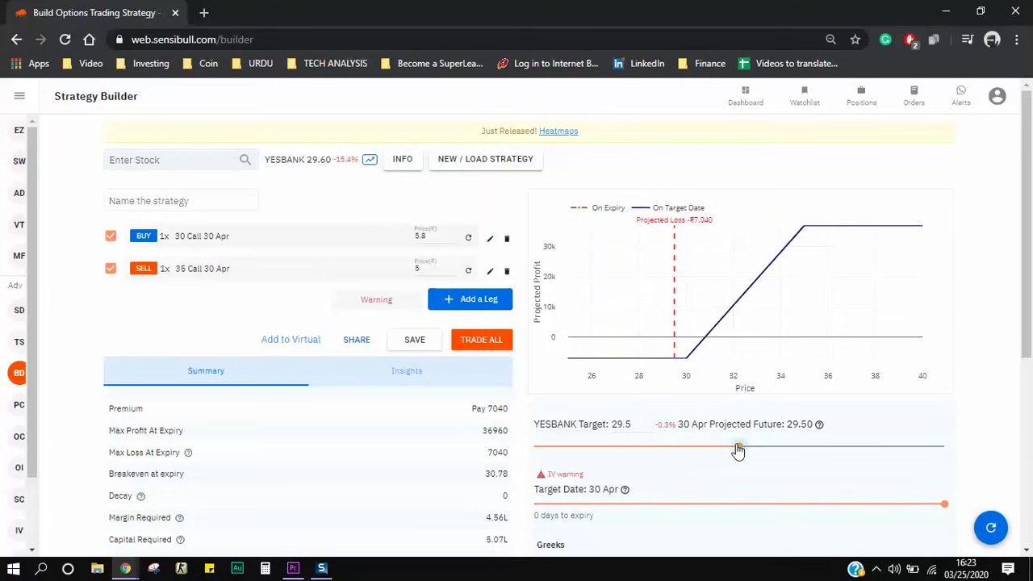
pyautogui.moveTo(944, 503); pyautogui.dragTo(442, 508)
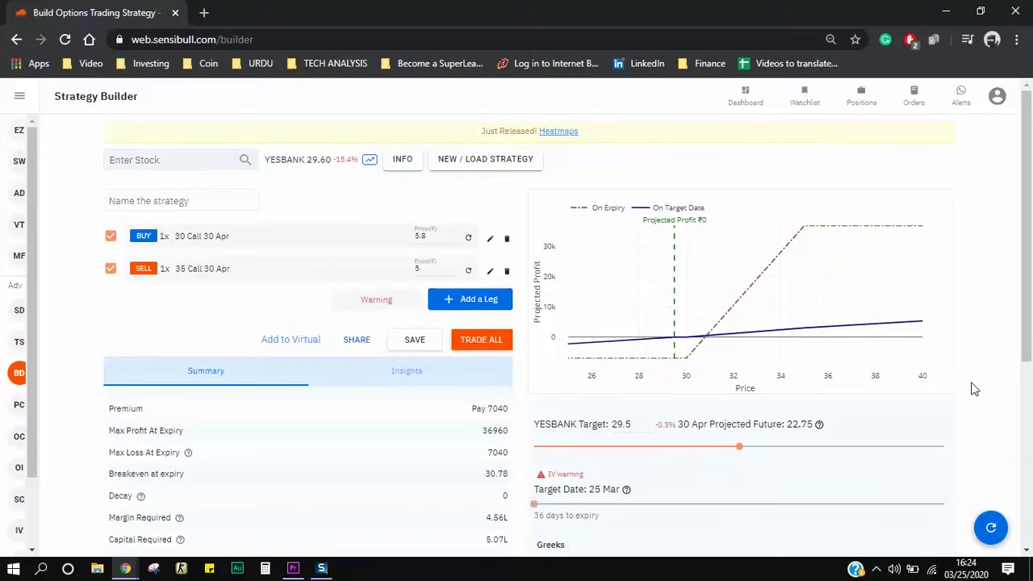
pyautogui.scroll(-4, 972, 389)
pyautogui.scroll(1, 928, 411)
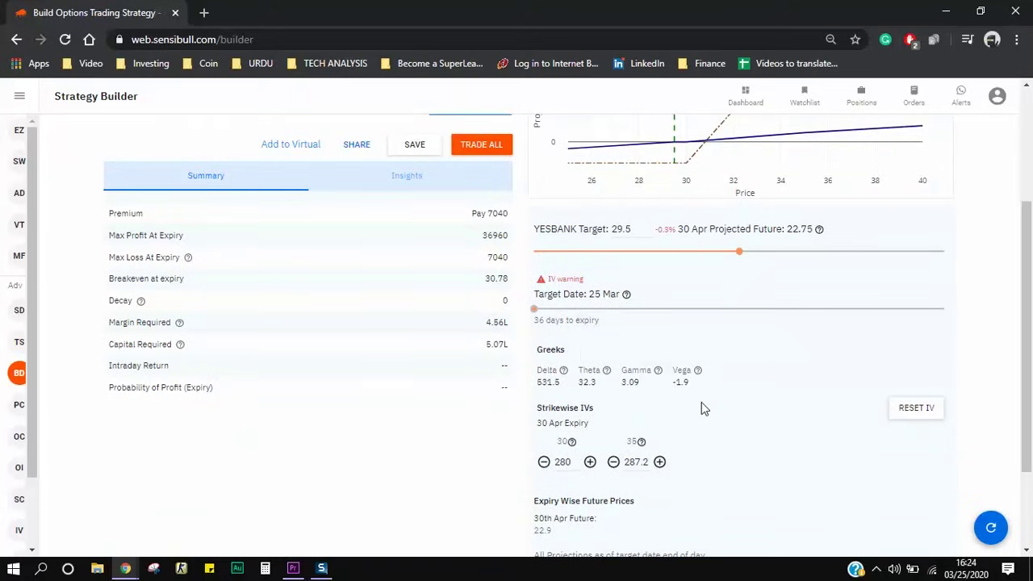
pyautogui.scroll(2, 476, 476)
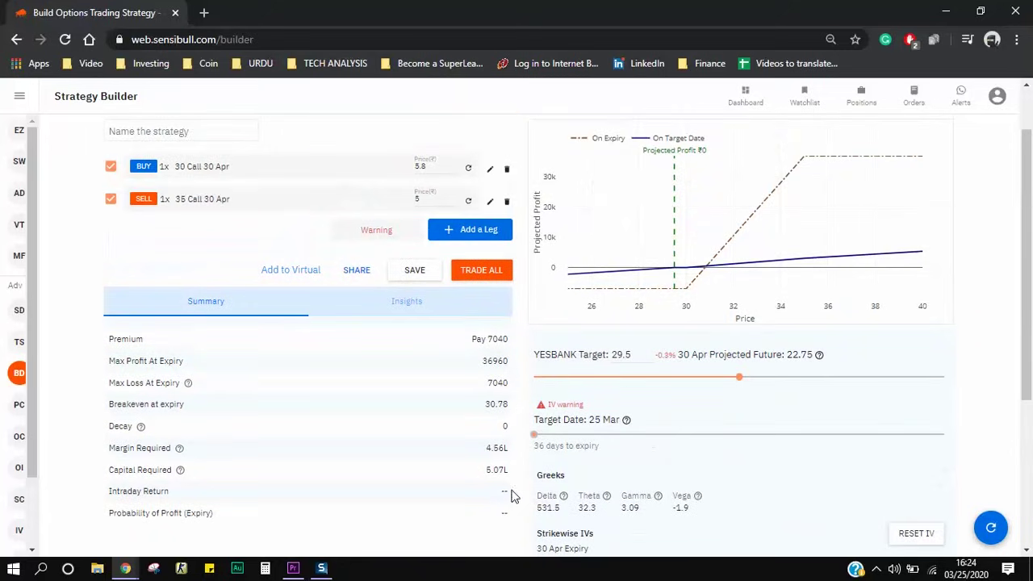
# Remove the sold 35 call to check the single leg's Greeks, and add it back with 30 Apr expiry.
pyautogui.click(507, 202)
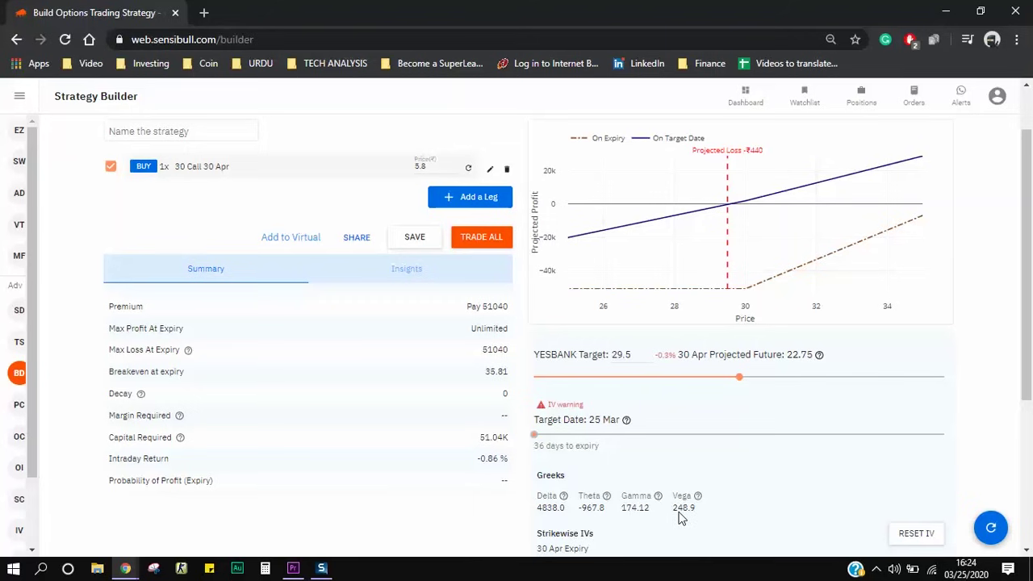
pyautogui.click(472, 202)
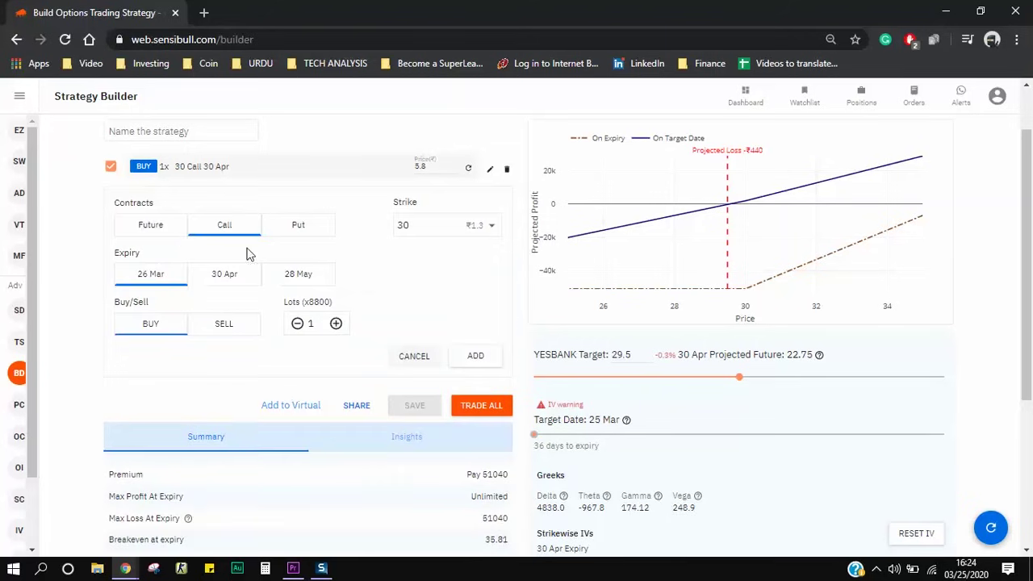
pyautogui.click(226, 324)
pyautogui.click(486, 229)
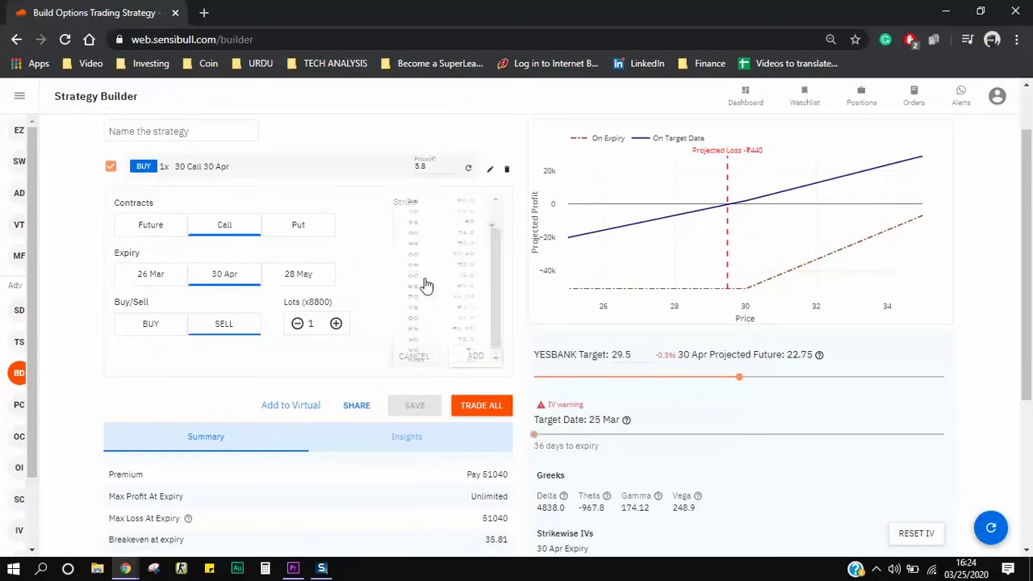
pyautogui.click(450, 245)
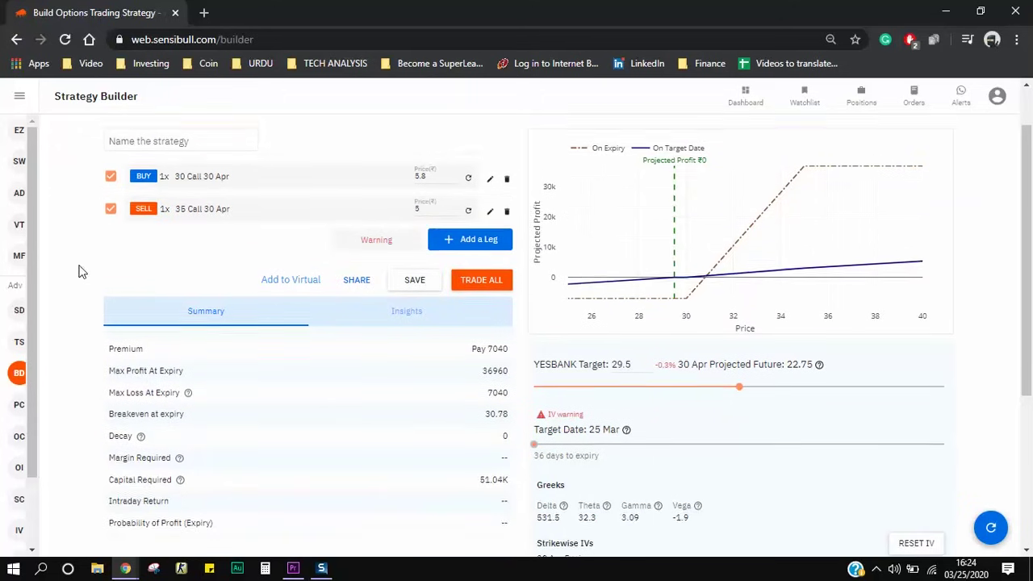
# Set the target date to 30 Apr and test the spread with YESBANK targets of 30.25, 31 and 31.25.
pyautogui.scroll(1, 78, 266)
pyautogui.scroll(-2, 530, 373)
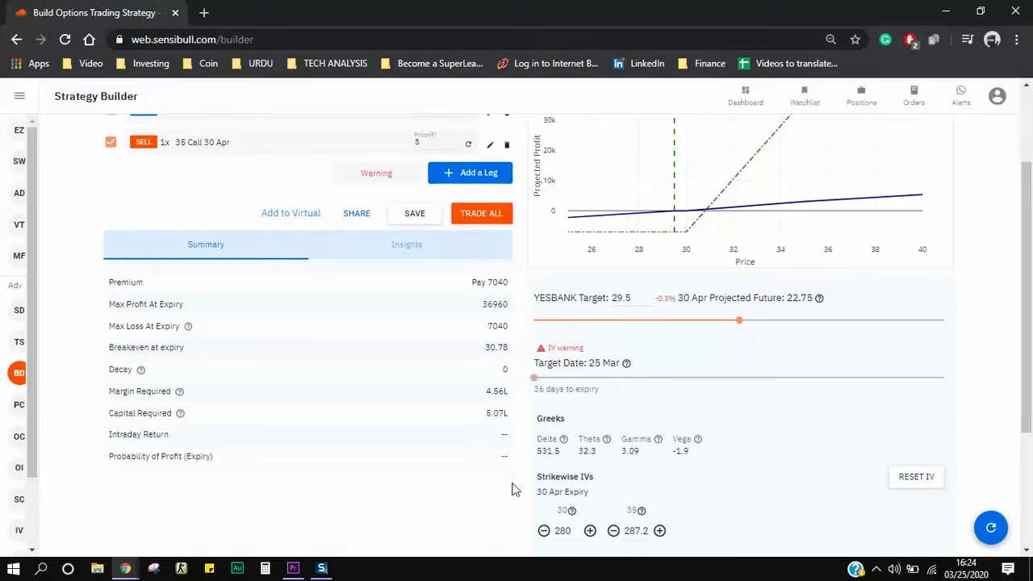
pyautogui.scroll(2, 526, 466)
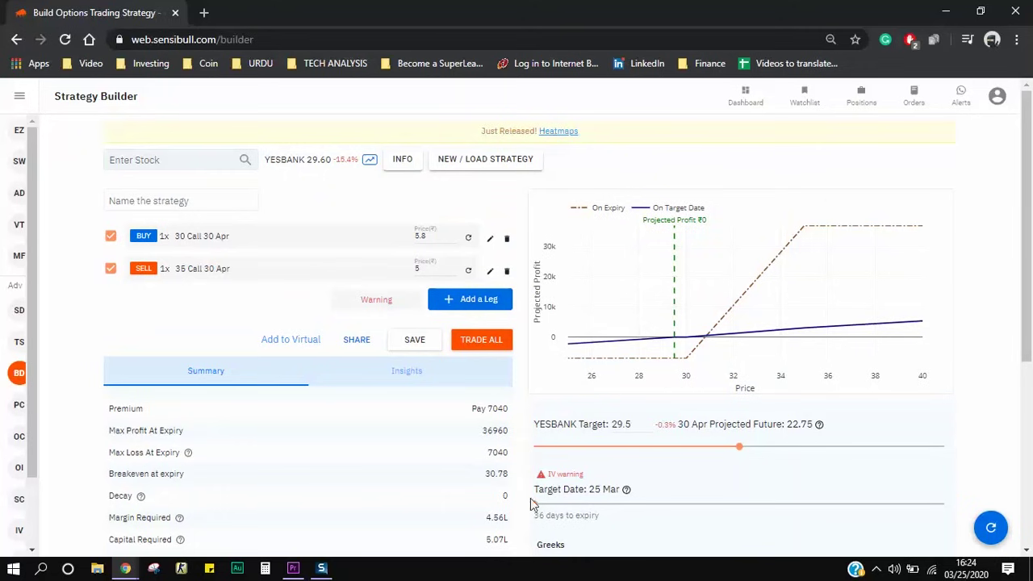
pyautogui.moveTo(531, 504); pyautogui.dragTo(973, 484)
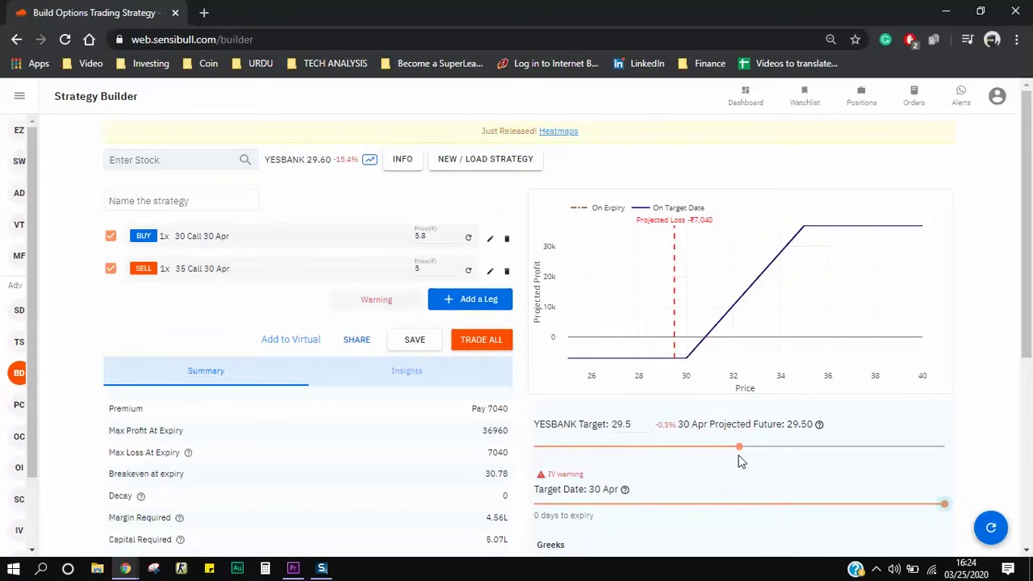
pyautogui.moveTo(740, 447); pyautogui.dragTo(776, 454)
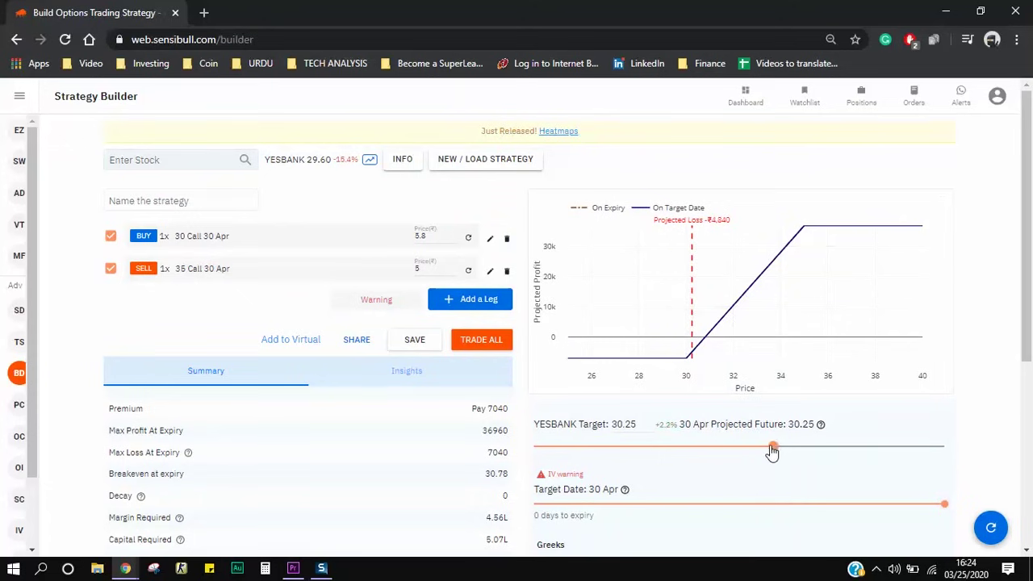
pyautogui.moveTo(775, 446); pyautogui.dragTo(810, 451)
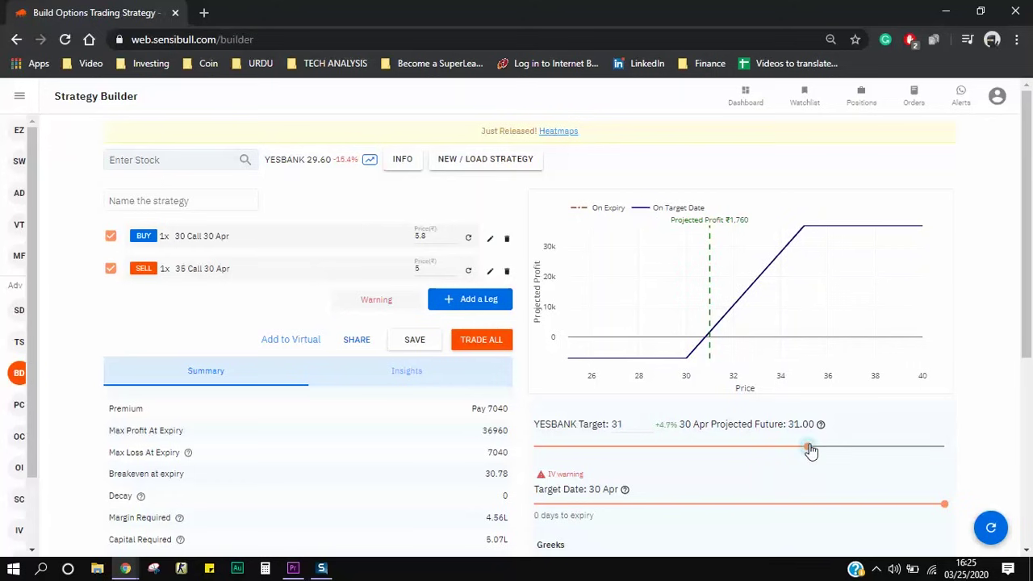
pyautogui.click(818, 451)
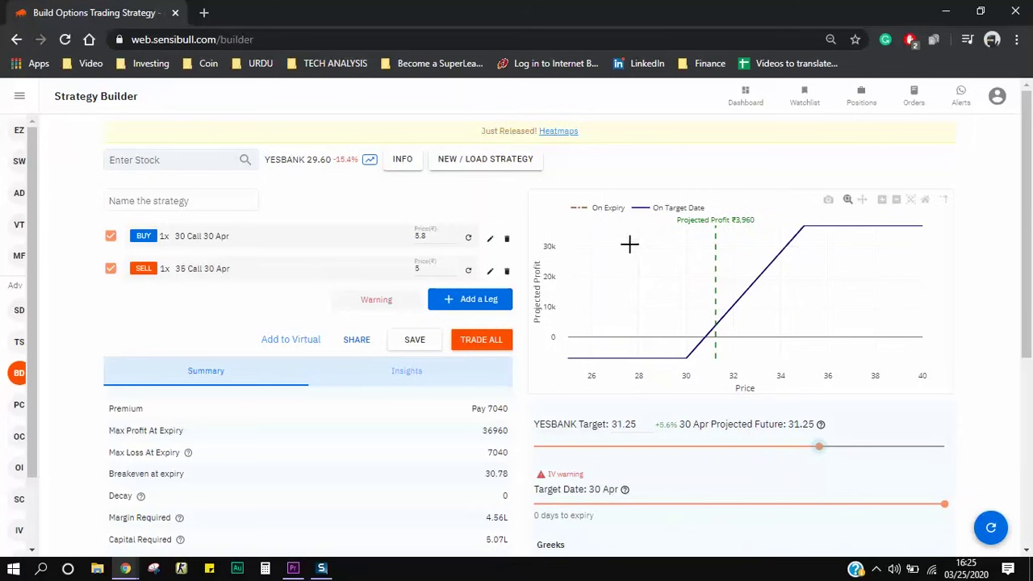
# Examine the premium, maximum profit and maximum loss at expiry in the spread's summary.
pyautogui.scroll(-2, 395, 436)
pyautogui.scroll(2, 376, 436)
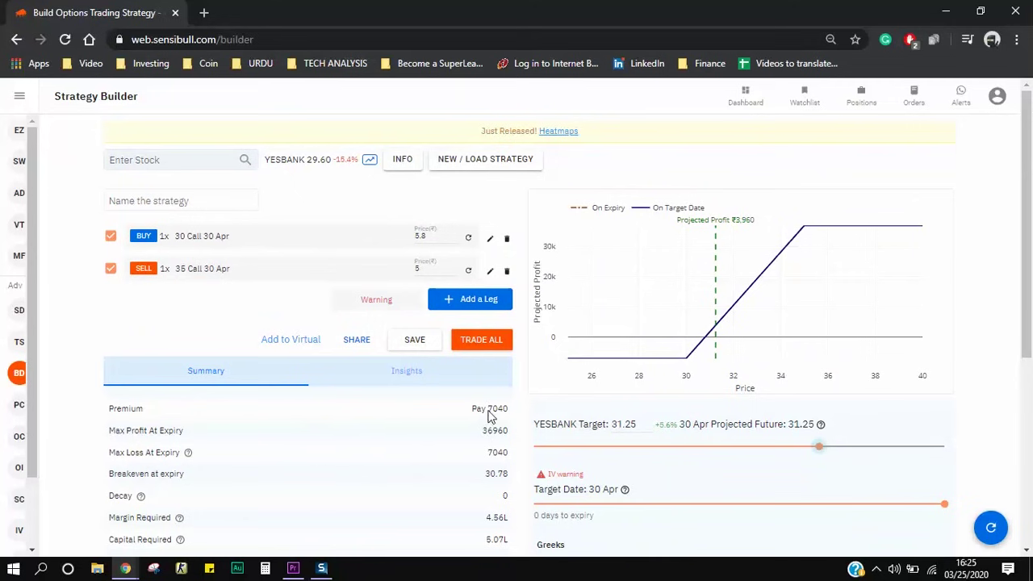
pyautogui.moveTo(489, 416); pyautogui.dragTo(508, 414)
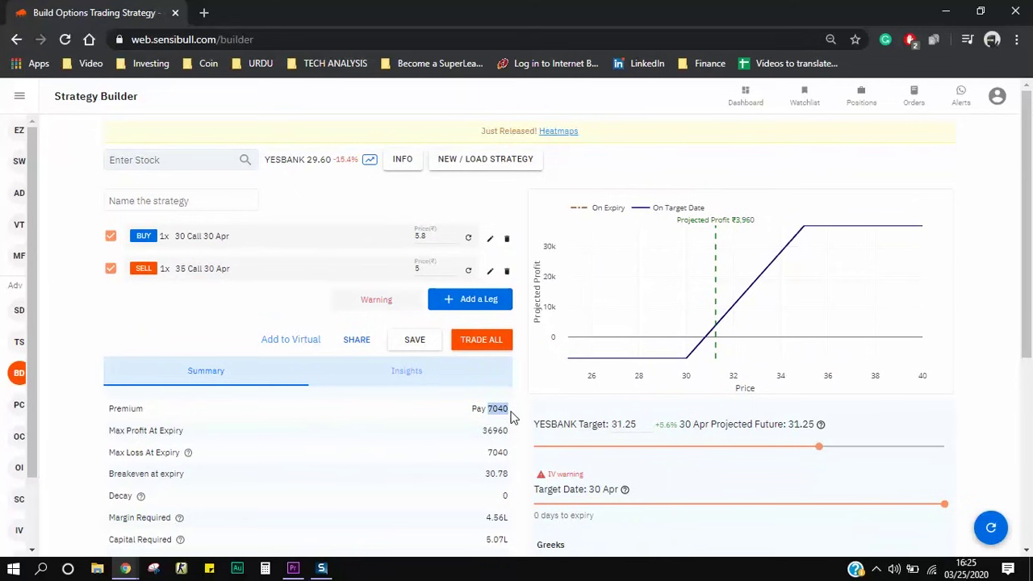
pyautogui.click(463, 411)
pyautogui.moveTo(484, 435); pyautogui.dragTo(508, 433)
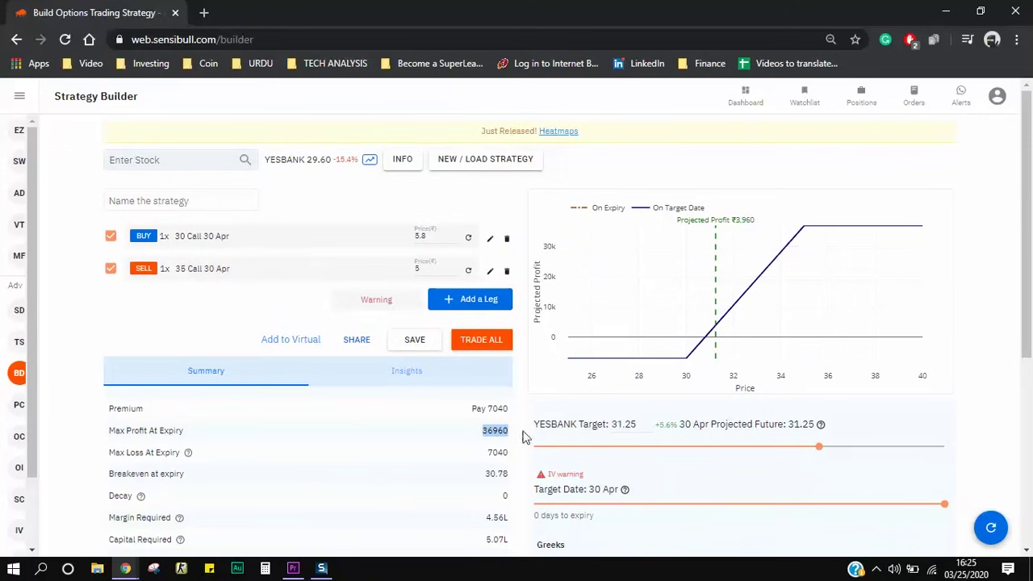
pyautogui.click(496, 461)
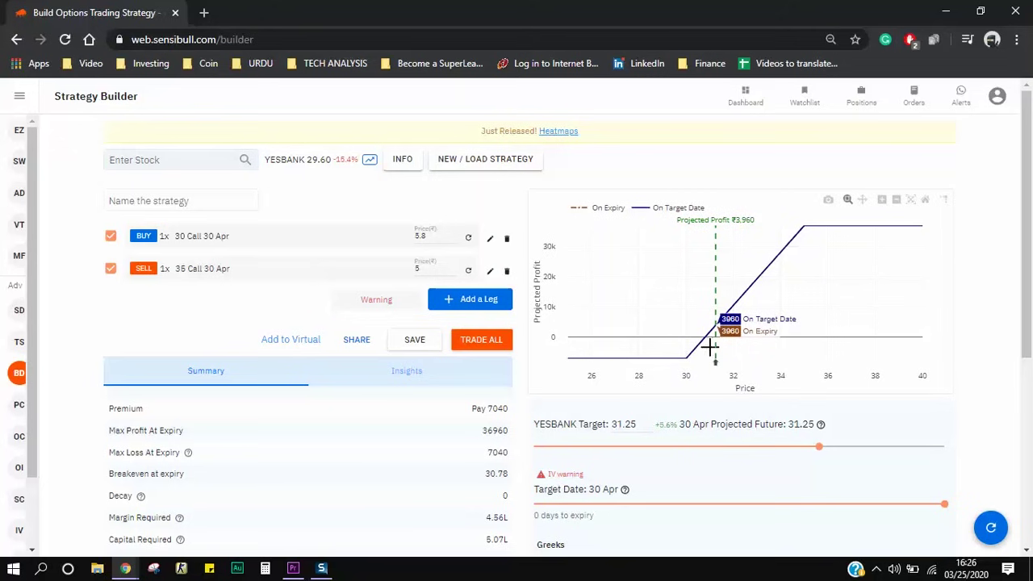
# Compare the spread's projected P&L at YESBANK targets of 30.25 and 34, and inspect the payoff curve at 35.
pyautogui.moveTo(707, 312)
pyautogui.moveTo(819, 449); pyautogui.dragTo(777, 448)
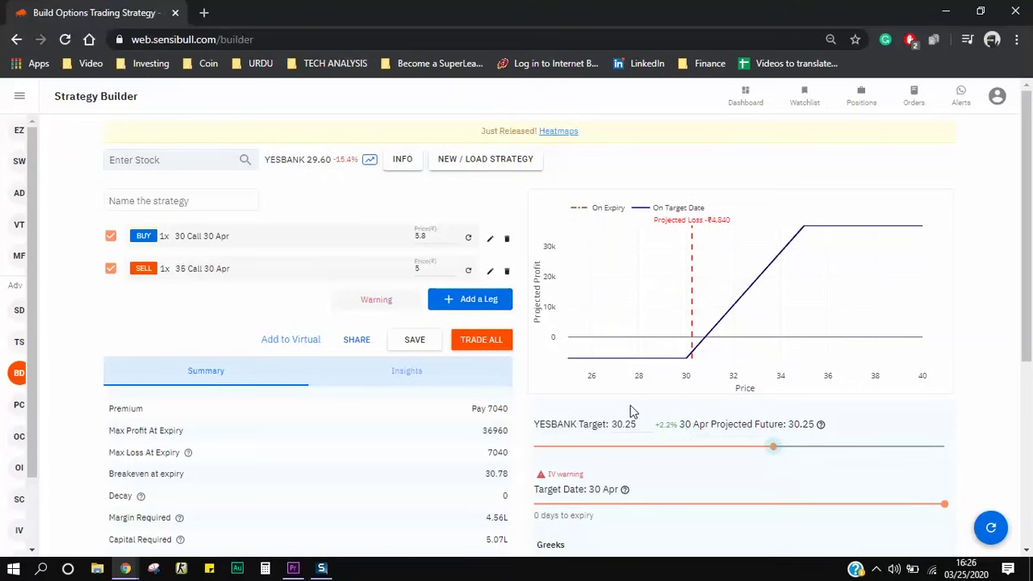
pyautogui.moveTo(570, 355)
pyautogui.moveTo(773, 449); pyautogui.dragTo(945, 452)
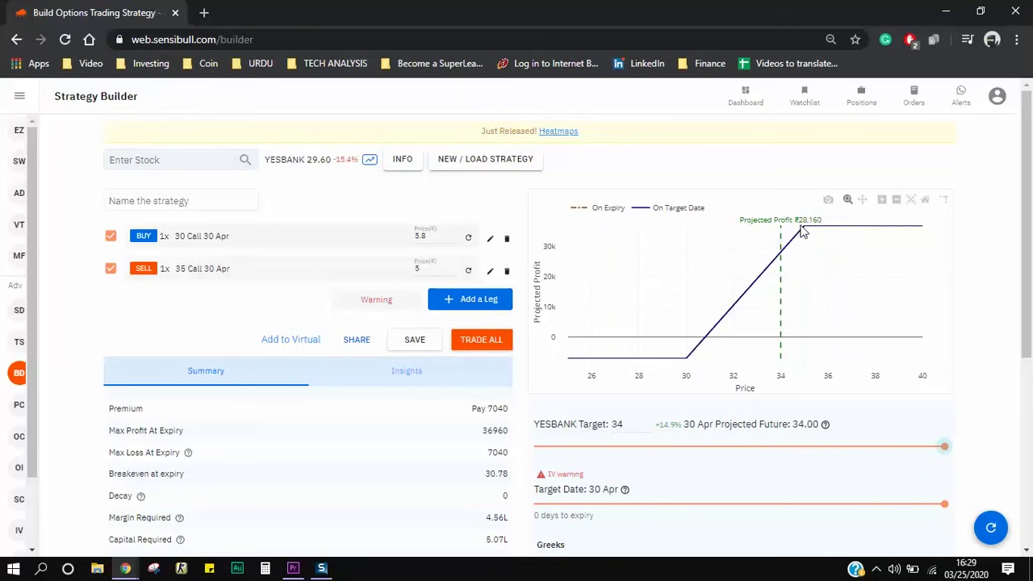
pyautogui.moveTo(803, 228)
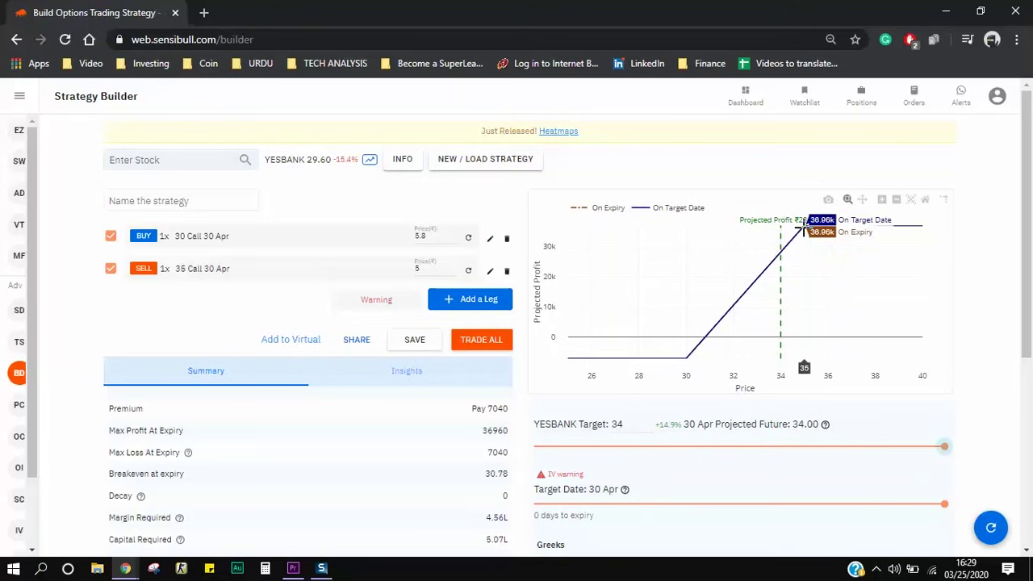
# Remove the sold 35 call leg, and open the bought 30 call's settings and apply them unchanged.
pyautogui.click(506, 273)
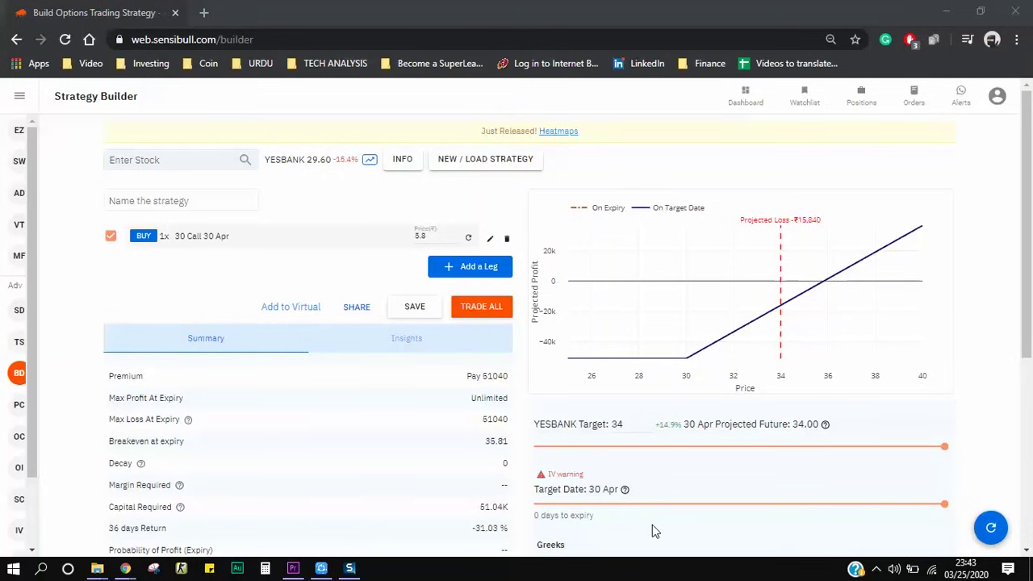
pyautogui.click(493, 244)
pyautogui.click(494, 244)
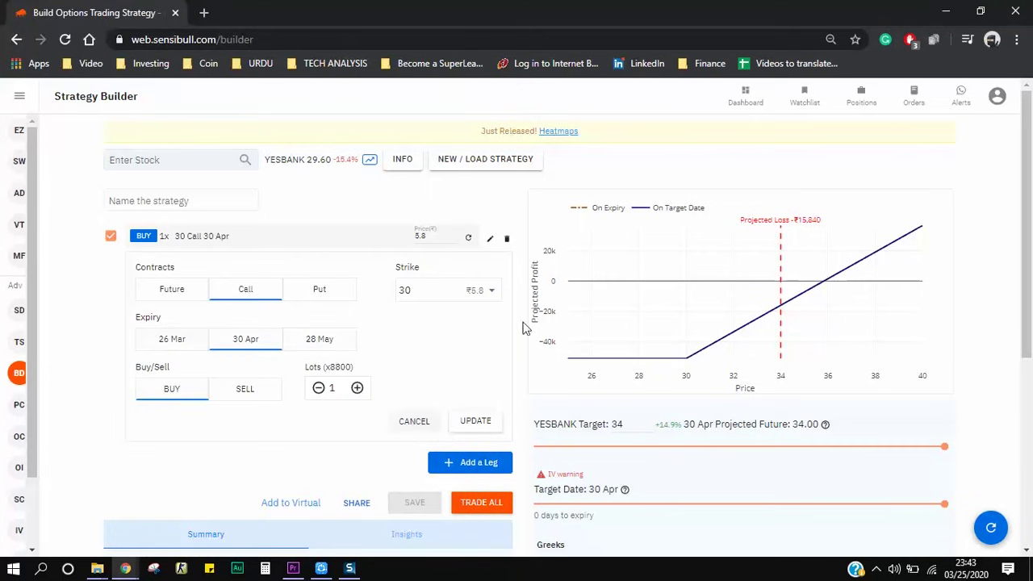
pyautogui.click(475, 420)
# Add a leg selling one lot of the 35 call with 30 Apr expiry to rebuild the call spread.
pyautogui.click(475, 273)
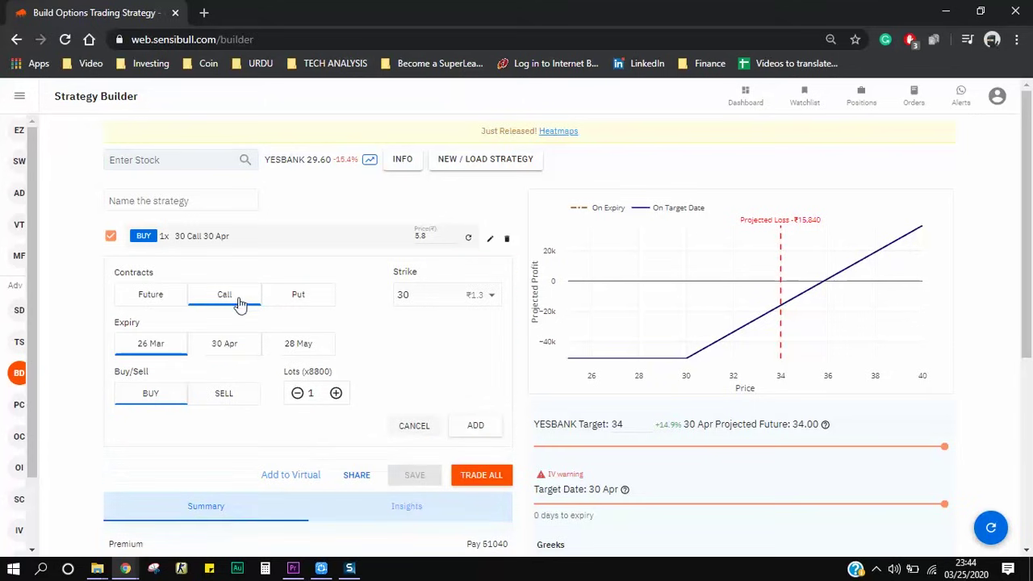
pyautogui.click(226, 348)
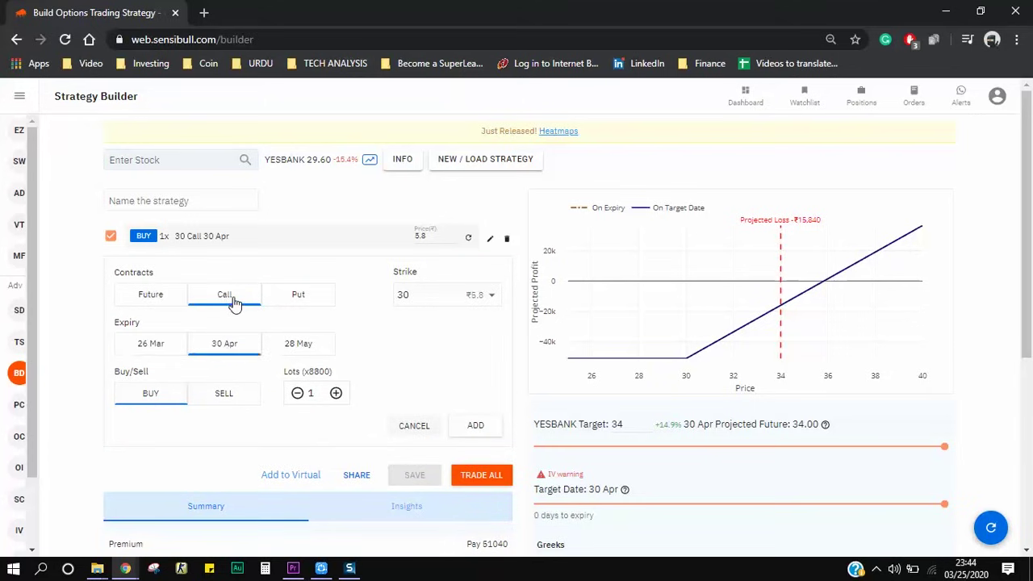
pyautogui.click(225, 395)
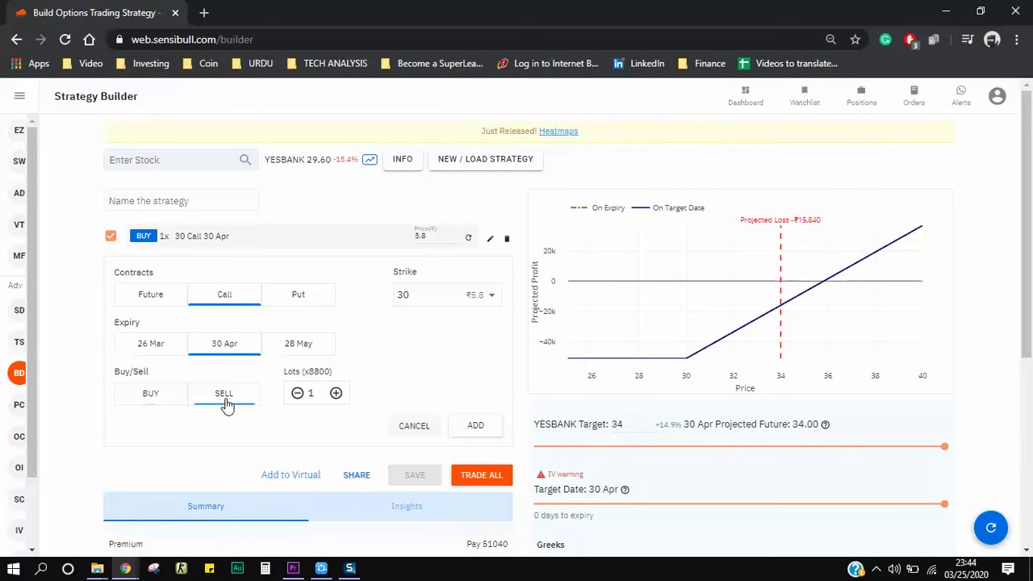
pyautogui.click(490, 297)
pyautogui.click(441, 127)
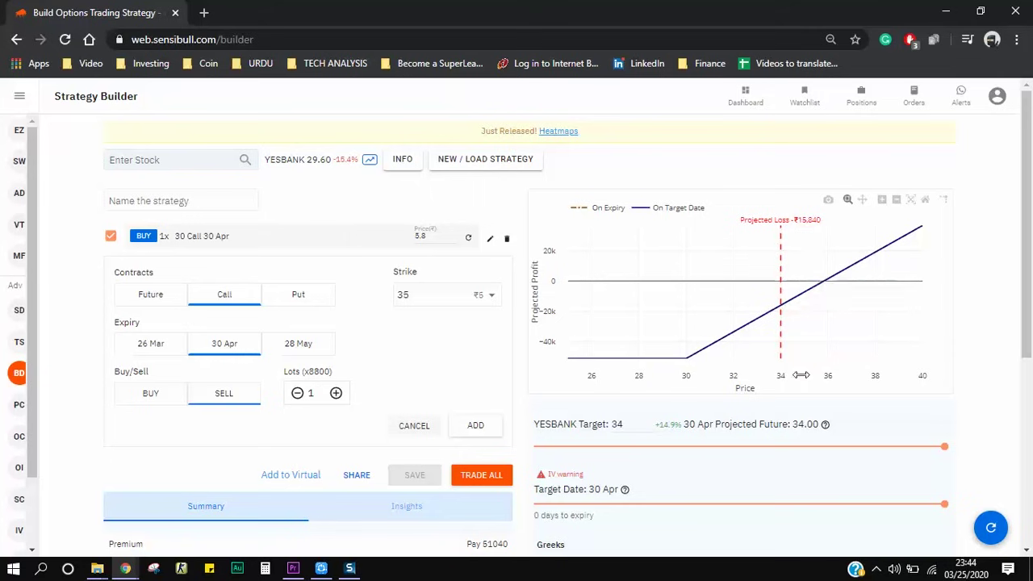
pyautogui.click(476, 427)
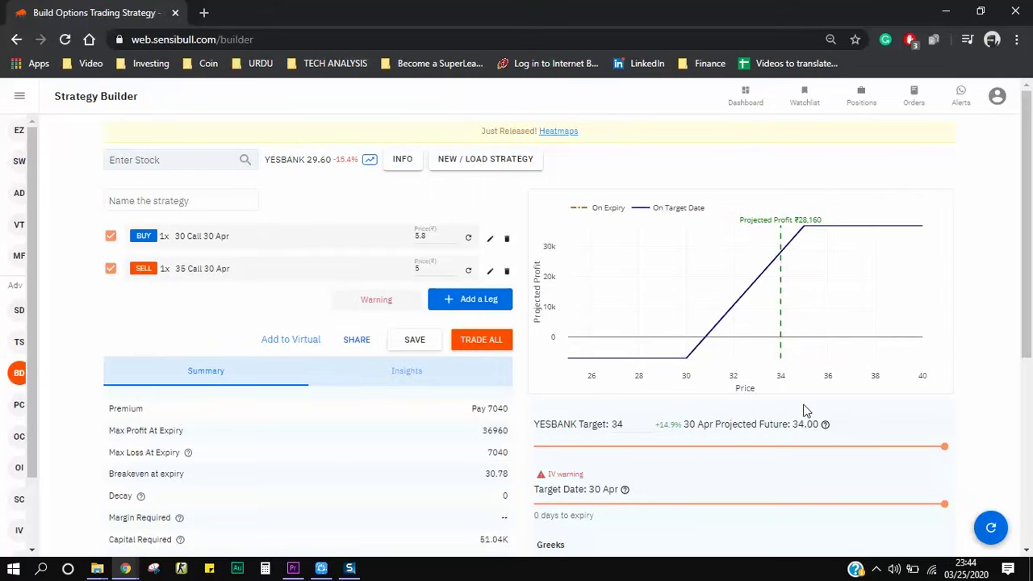
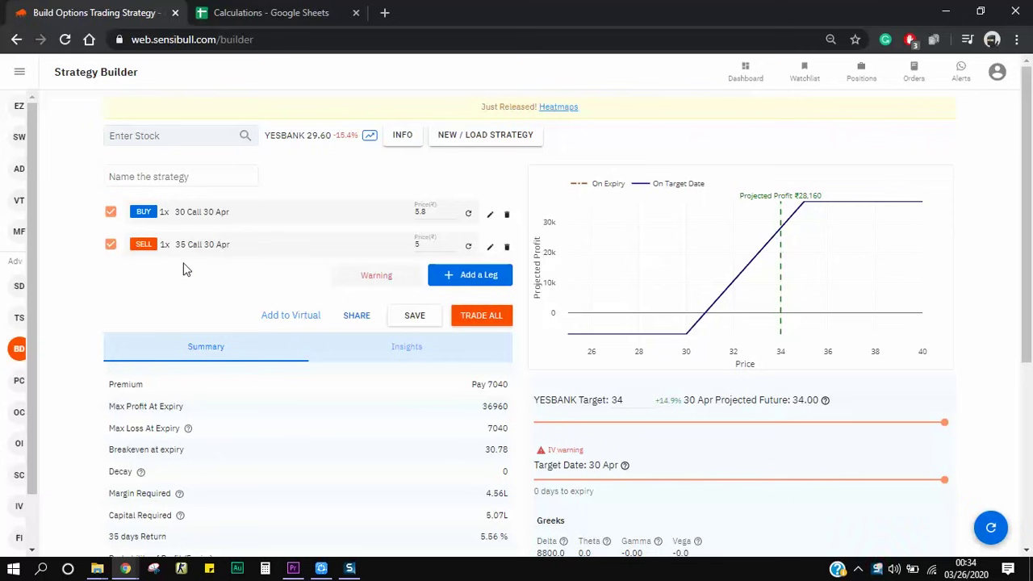
# Exclude both call legs from the strategy and add a leg selling one lot of the 30 put with 30 Apr expiry.
pyautogui.click(111, 211)
pyautogui.click(110, 243)
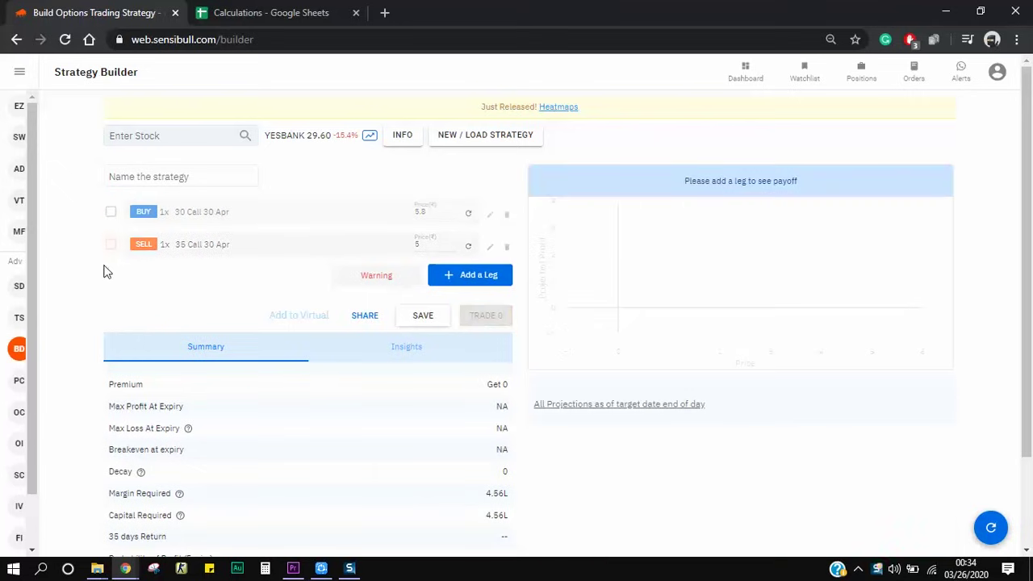
pyautogui.click(469, 278)
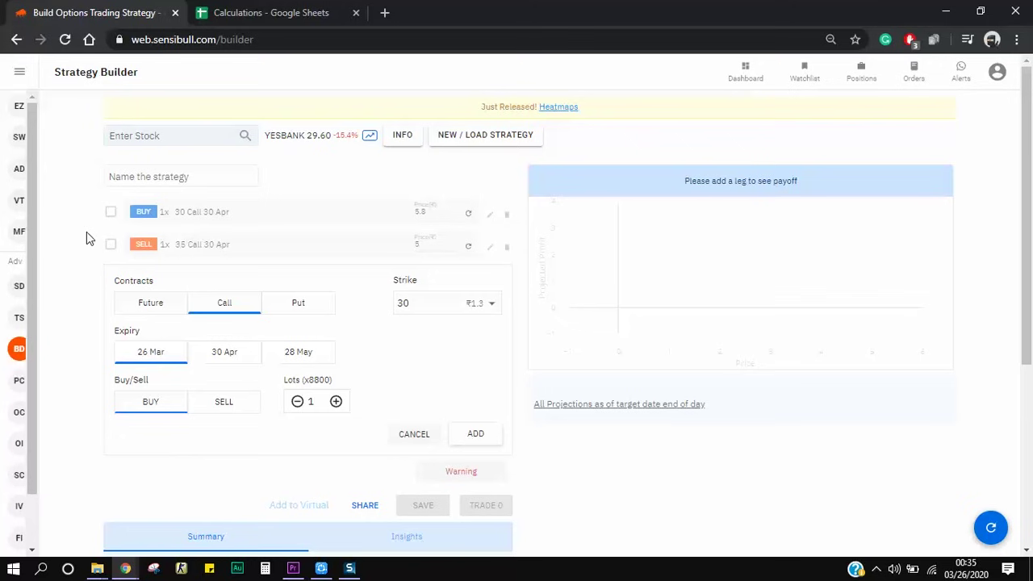
pyautogui.click(214, 408)
pyautogui.click(225, 355)
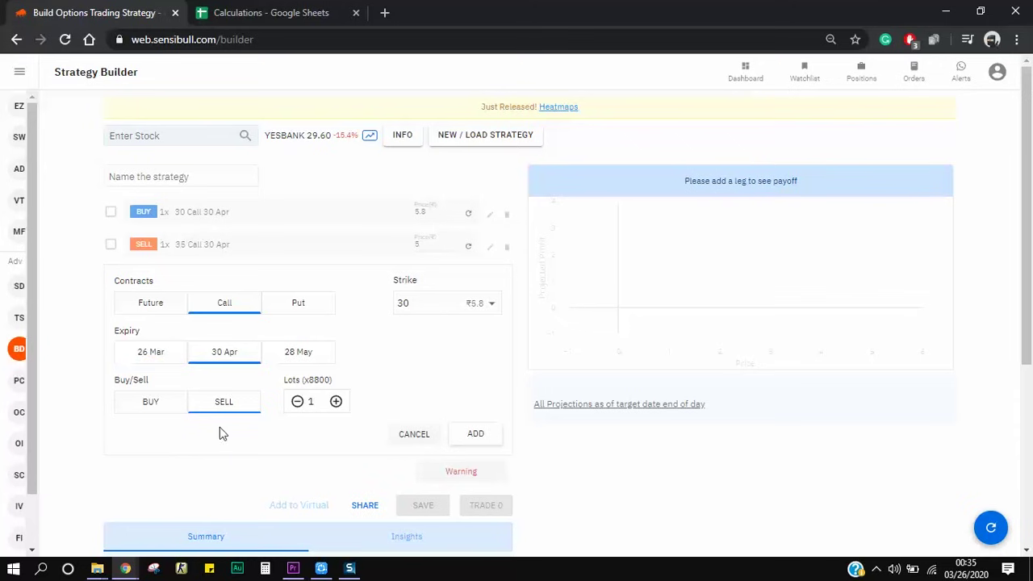
pyautogui.click(299, 306)
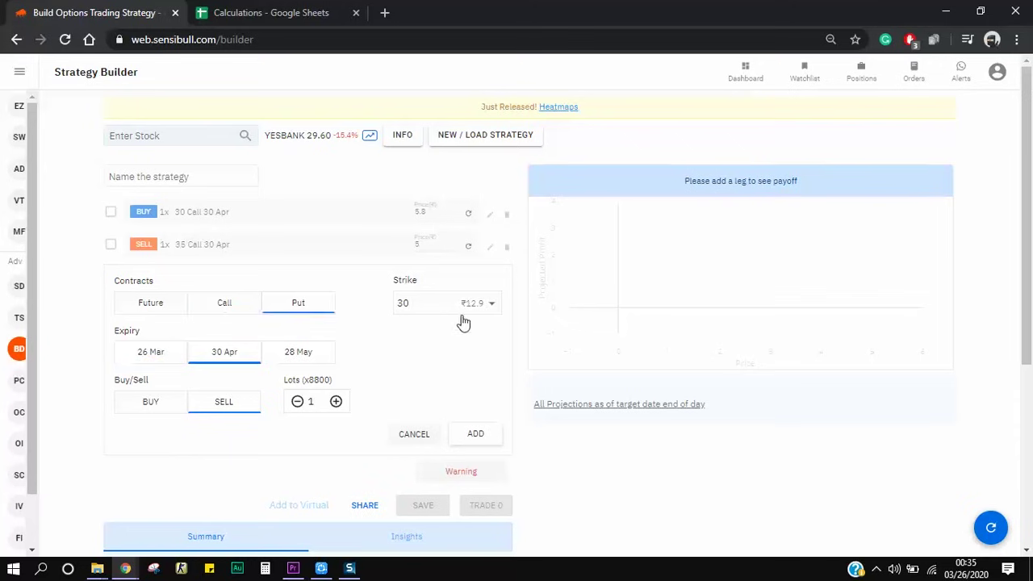
pyautogui.click(476, 436)
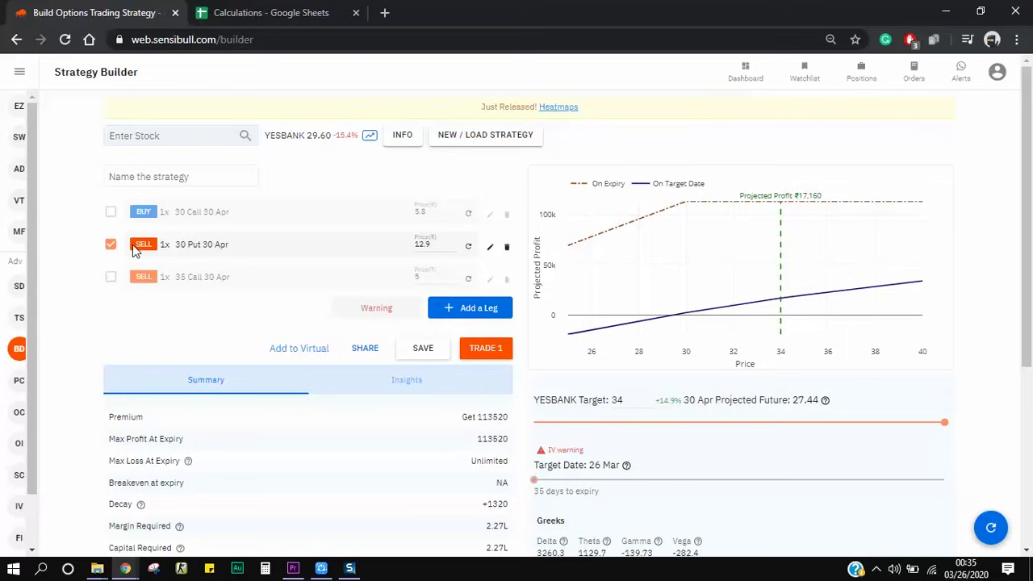
# Add a leg buying one lot of the 25 put with 30 Apr expiry, and set the target date to 30 Apr.
pyautogui.click(461, 307)
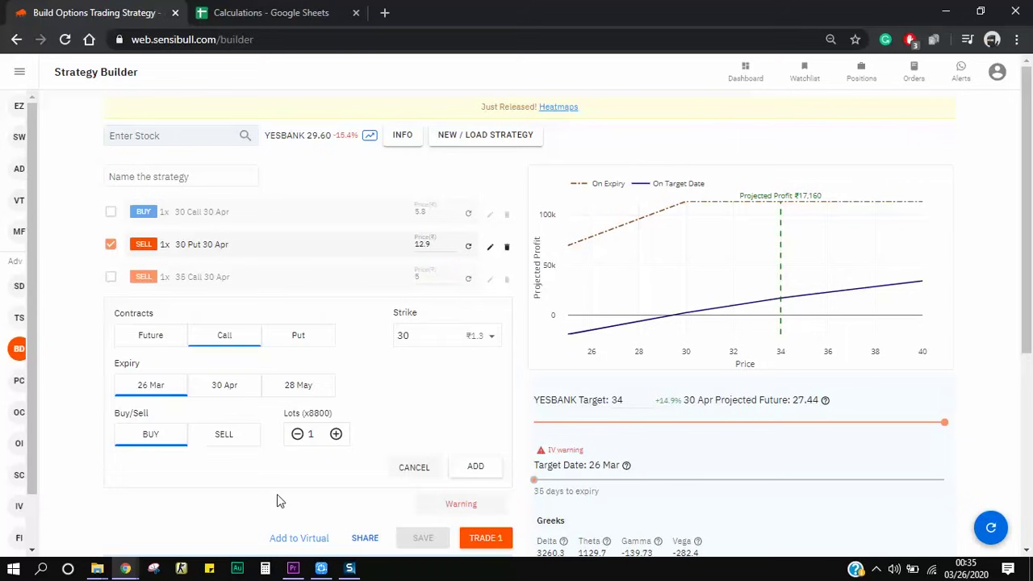
pyautogui.click(297, 339)
pyautogui.click(222, 386)
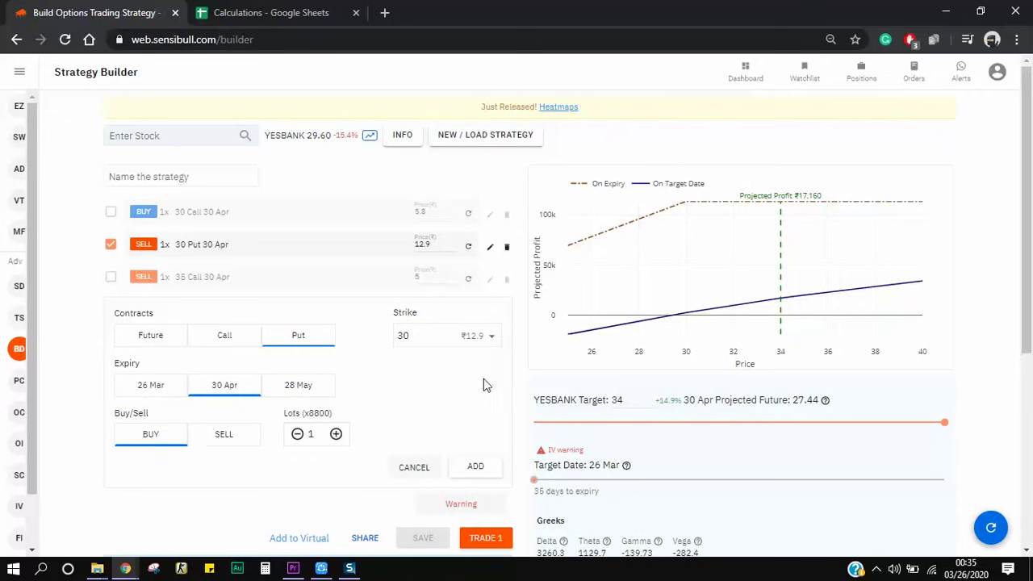
pyautogui.click(490, 337)
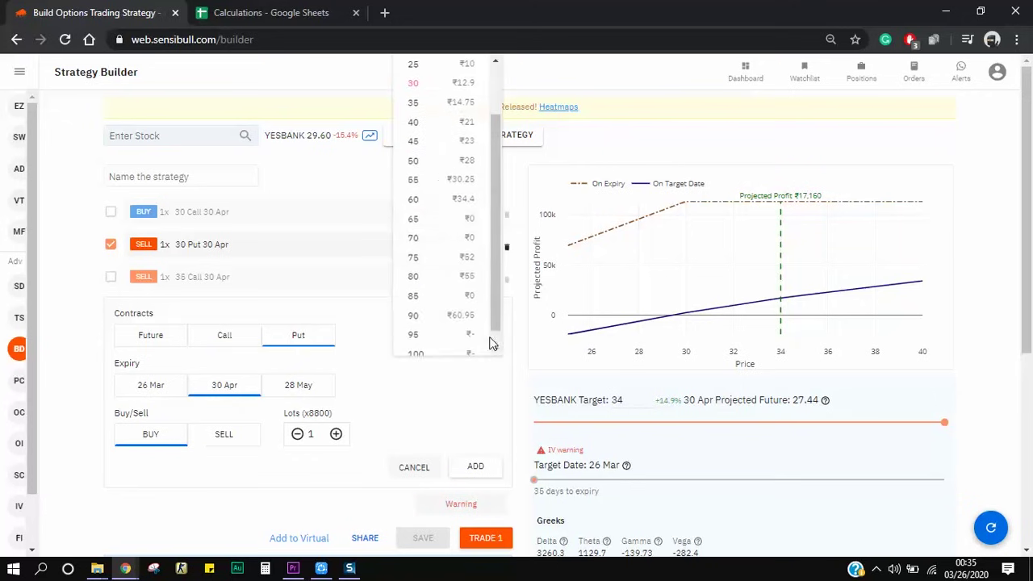
pyautogui.scroll(1, 436, 161)
pyautogui.click(443, 133)
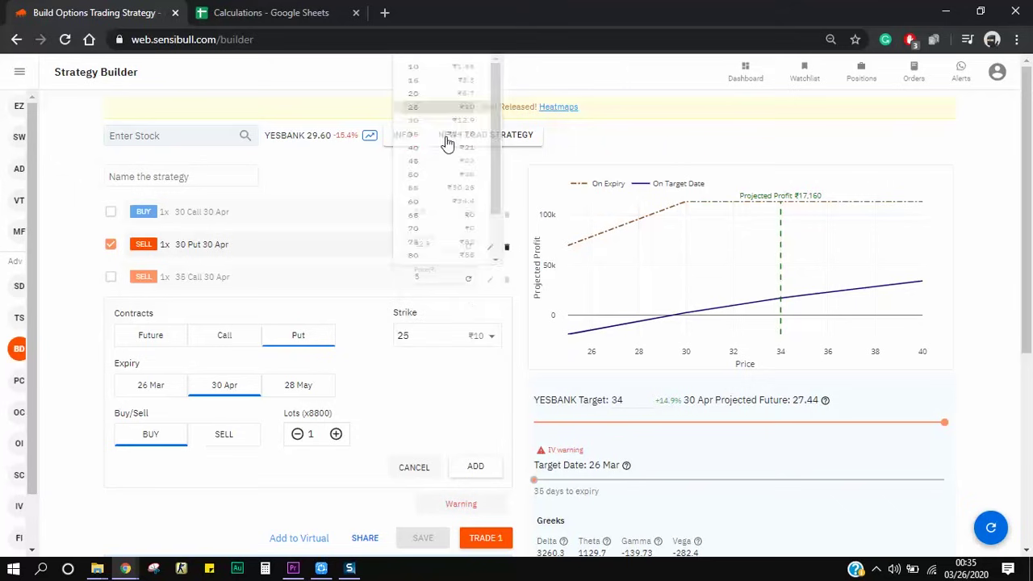
pyautogui.click(473, 468)
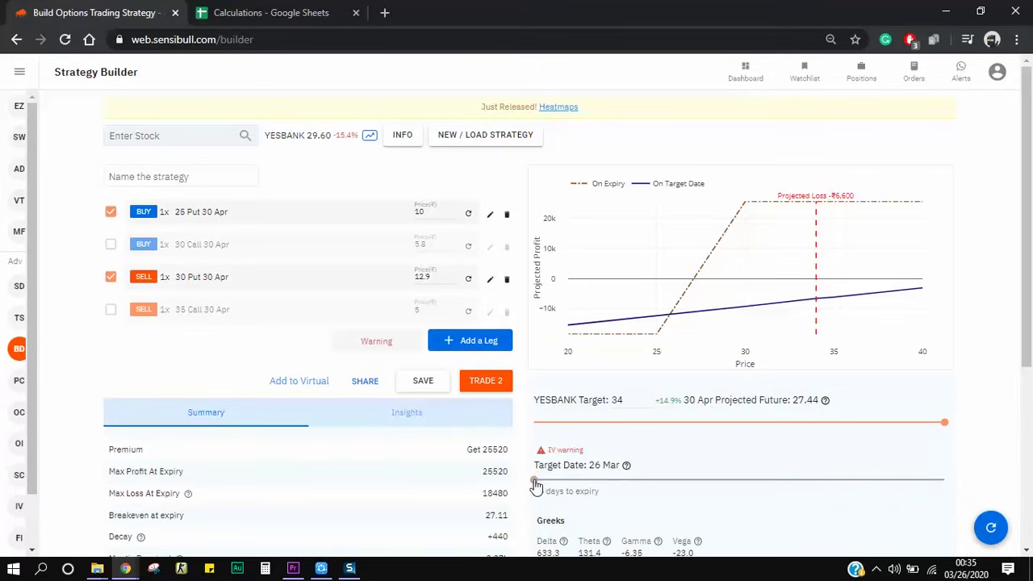
pyautogui.moveTo(534, 482); pyautogui.dragTo(961, 482)
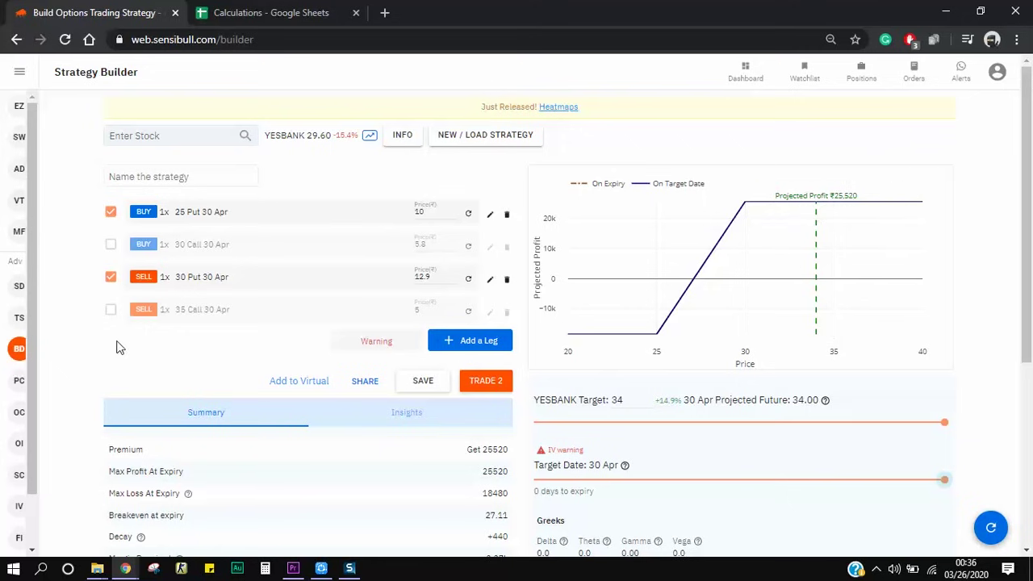
# Switch from the put legs to the 30 and 35 call legs, and set the target date to 30 Apr.
pyautogui.click(111, 211)
pyautogui.click(110, 277)
pyautogui.click(111, 243)
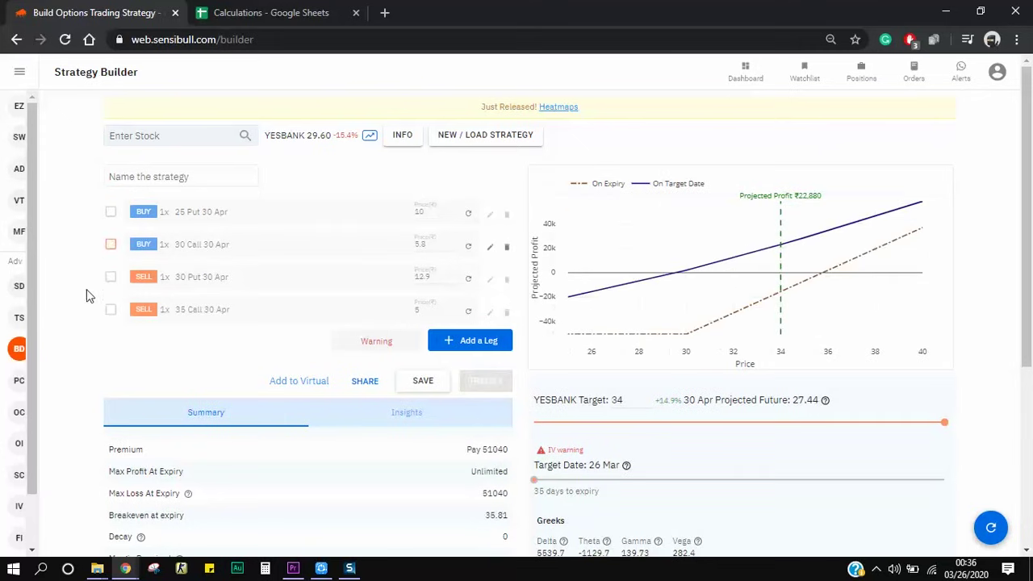
pyautogui.click(110, 309)
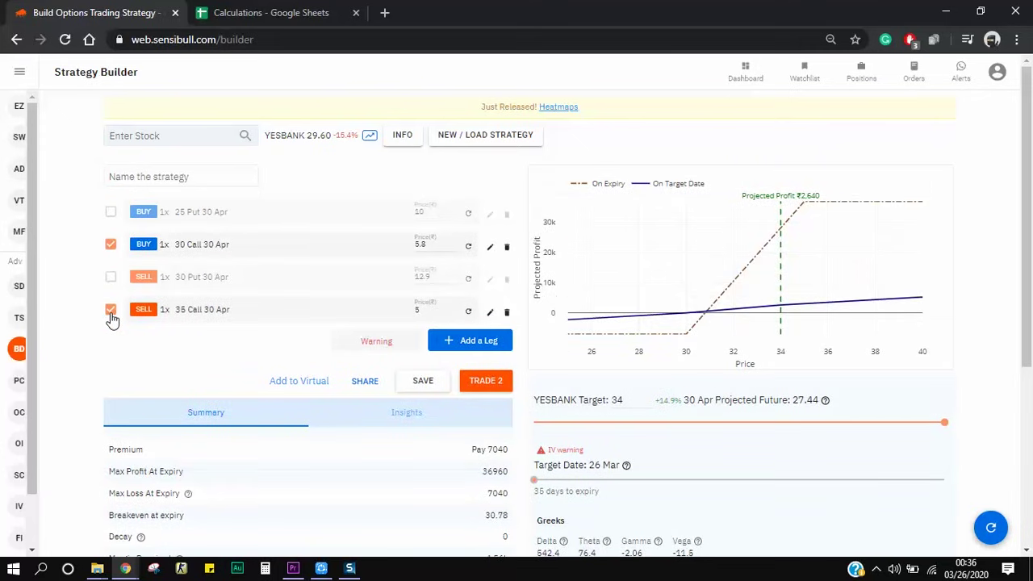
pyautogui.moveTo(534, 480); pyautogui.dragTo(662, 480)
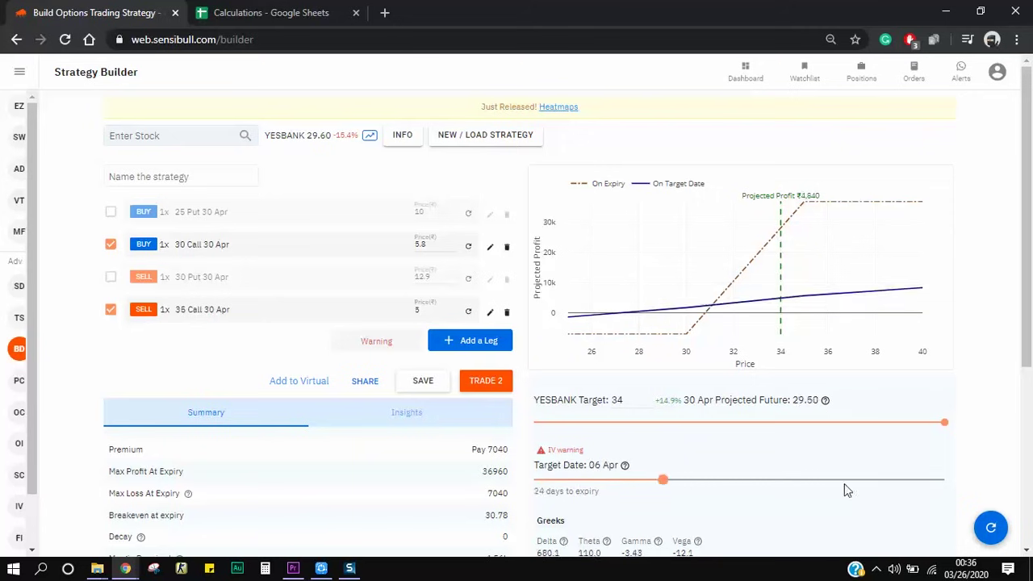
pyautogui.moveTo(844, 481); pyautogui.dragTo(964, 484)
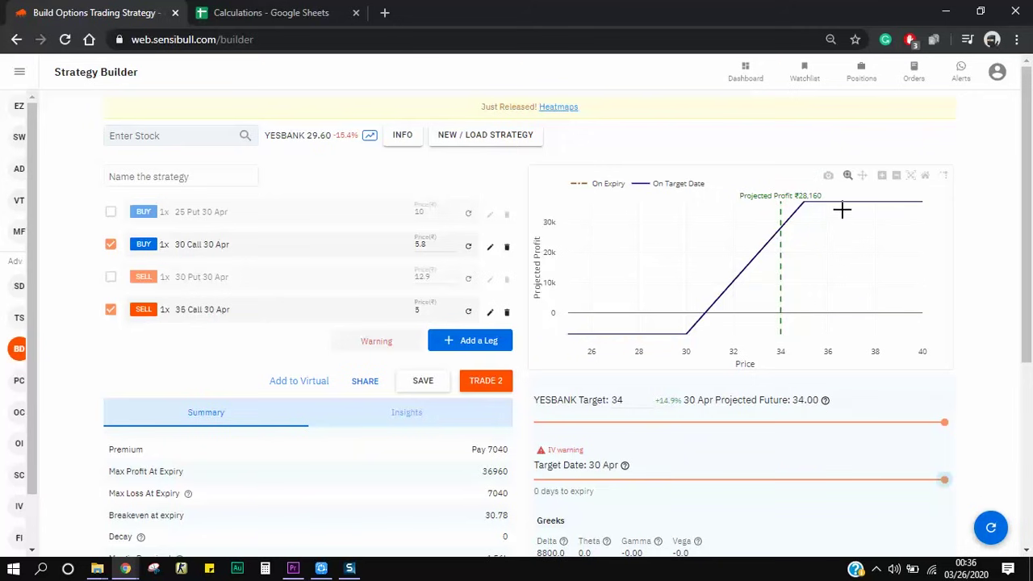
# Inspect the call spread's payoff at a price of 35 and its maximum profit at expiry in the summary.
pyautogui.moveTo(811, 208)
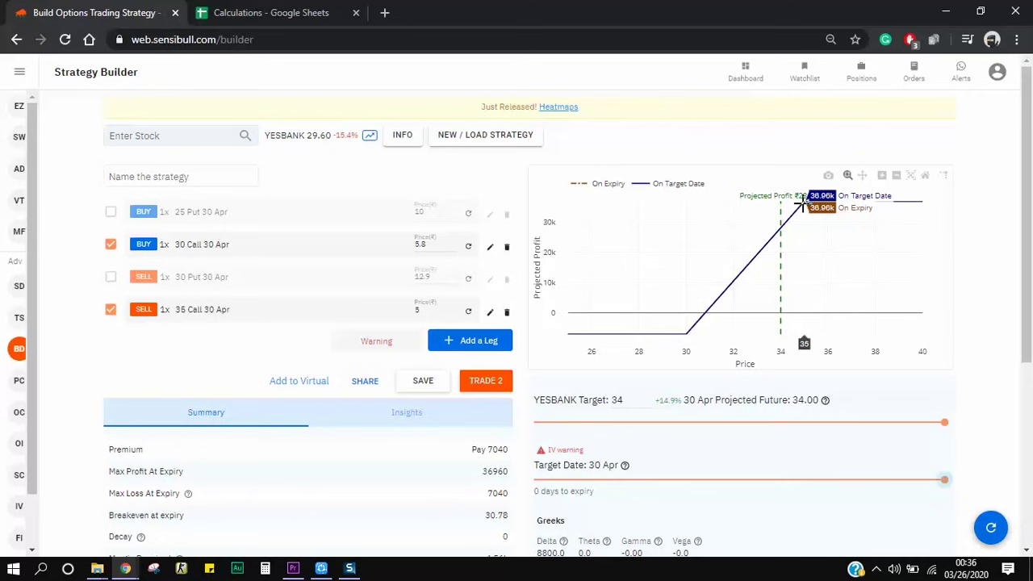
pyautogui.scroll(-2, 429, 477)
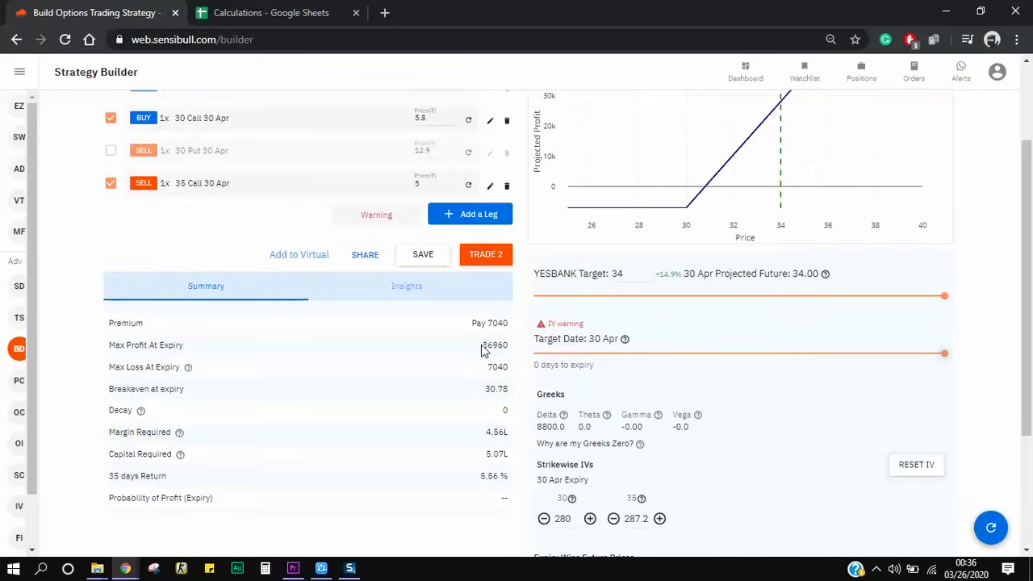
pyautogui.moveTo(482, 349); pyautogui.dragTo(513, 347)
pyautogui.scroll(2, 494, 357)
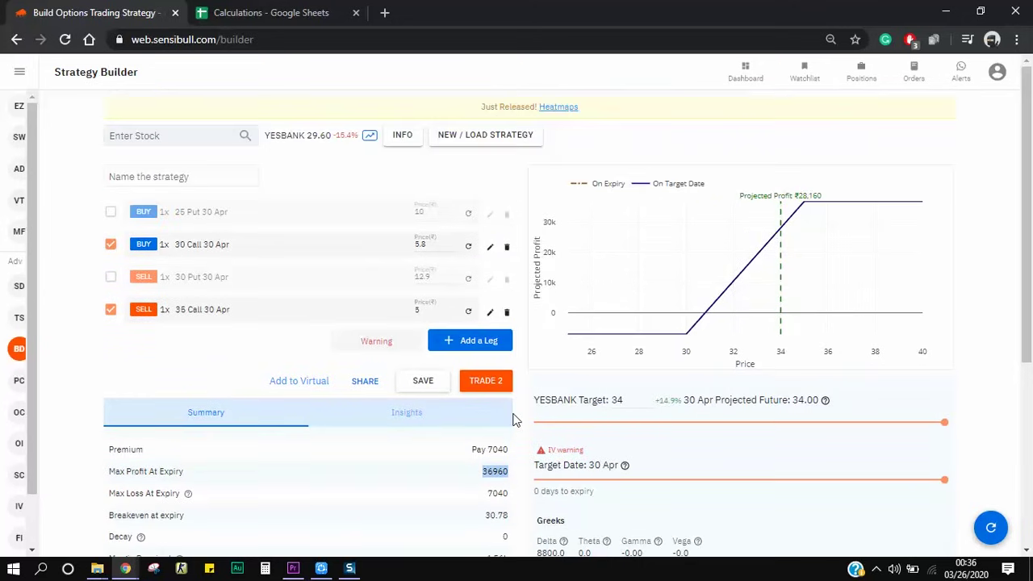
# Exclude both call legs, include the sold 30 put and bought 25 put again, and set the target date to 30 Apr.
pyautogui.click(111, 244)
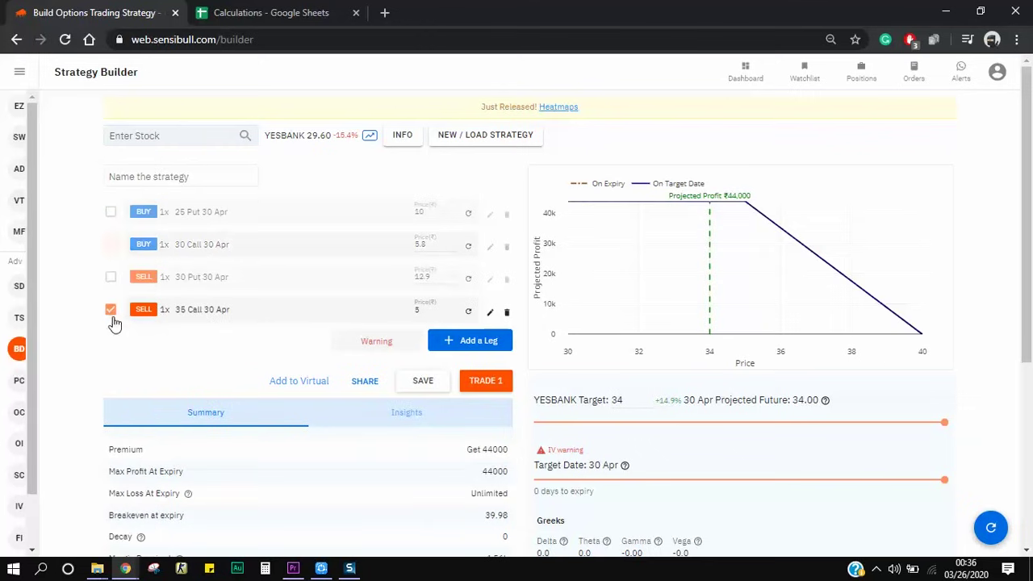
pyautogui.click(111, 308)
pyautogui.click(110, 276)
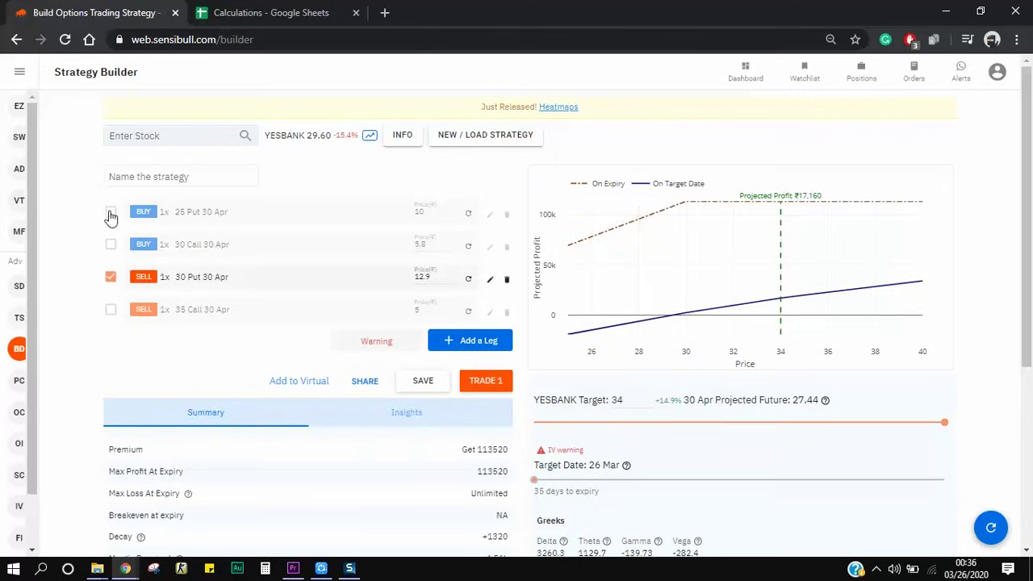
pyautogui.click(110, 213)
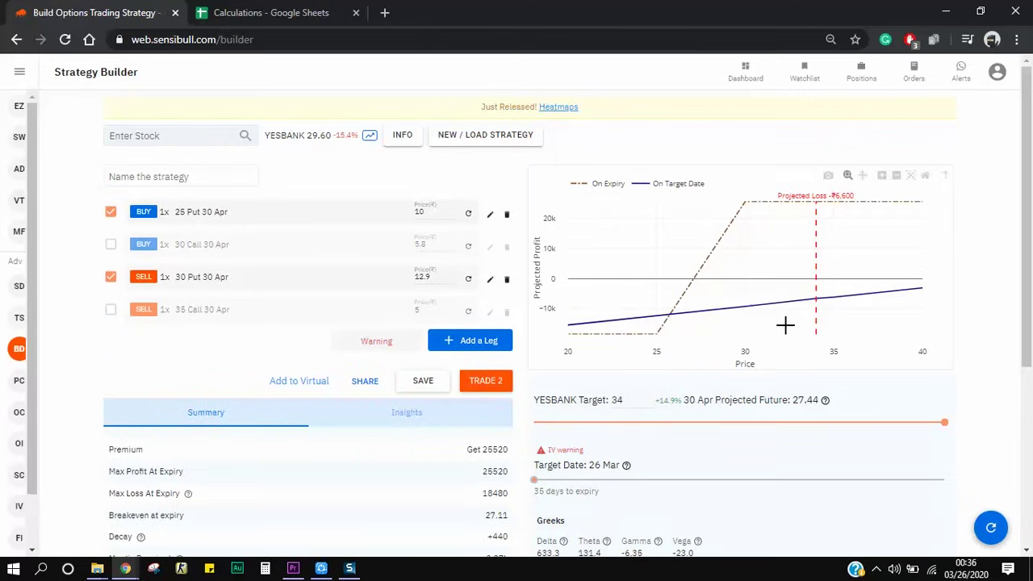
pyautogui.moveTo(535, 481); pyautogui.dragTo(972, 486)
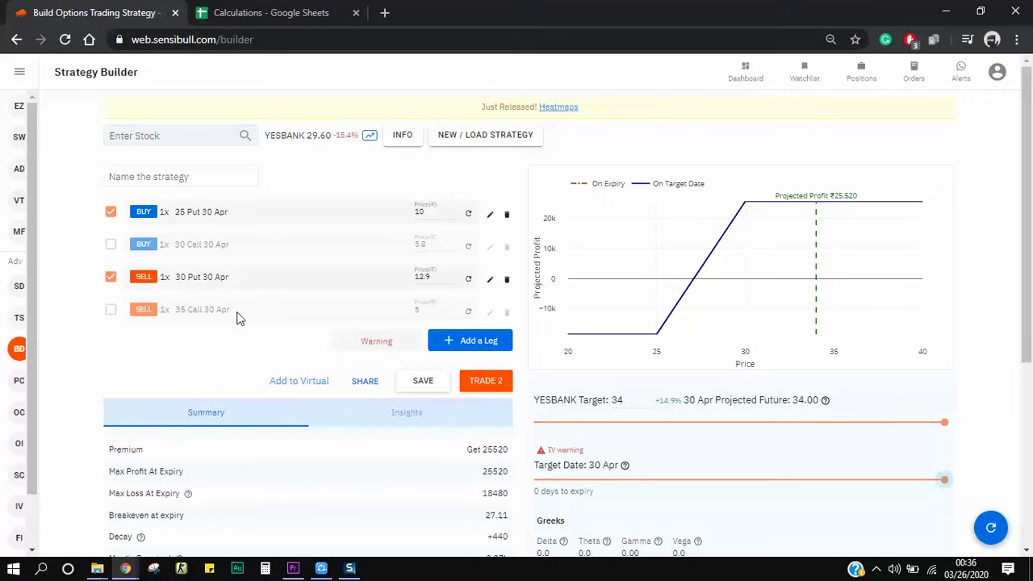
# Copy the put spread's maximum profit at expiry, 25520, into cell C3 of the Calculations Google Sheet, and return to Sensibull.
pyautogui.click(278, 10)
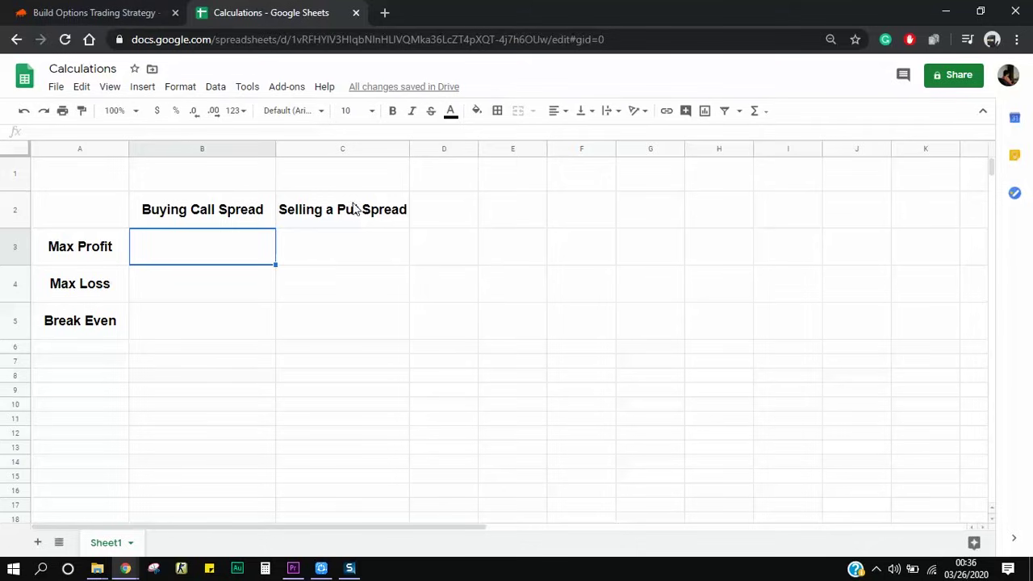
pyautogui.click(340, 262)
pyautogui.click(130, 10)
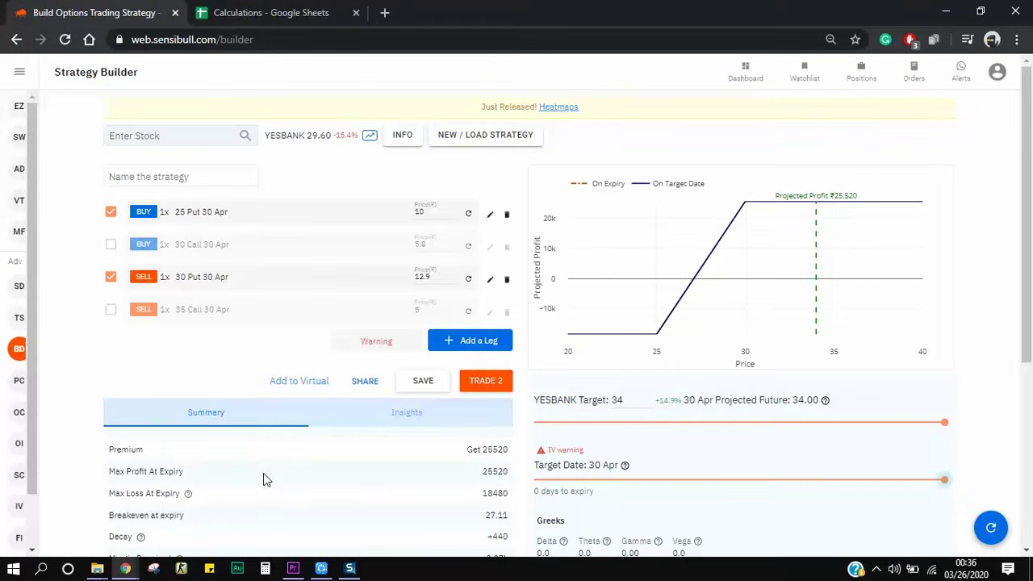
pyautogui.doubleClick(490, 476)
pyautogui.hotkey('ctrl', 'c')
pyautogui.click(274, 10)
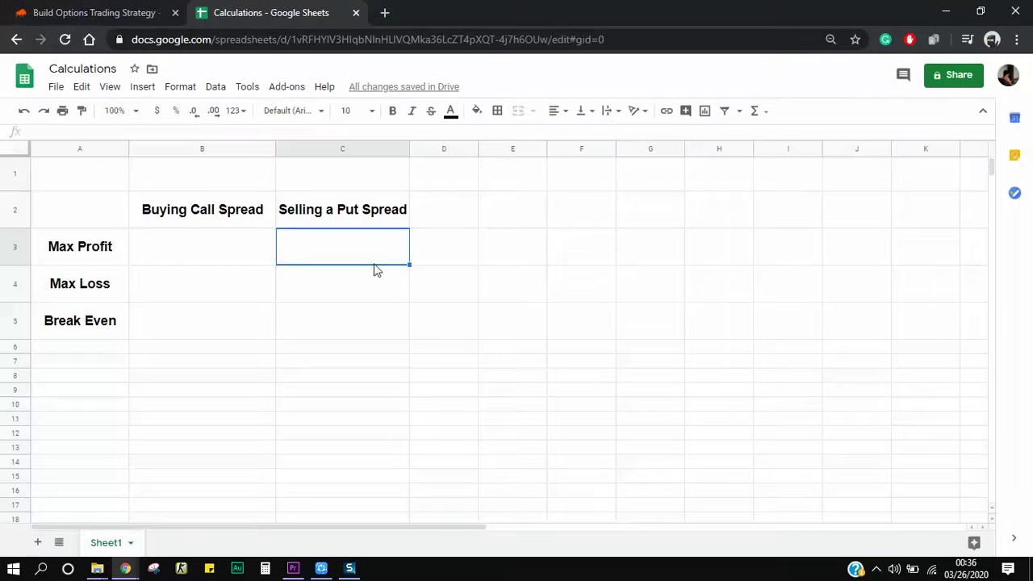
pyautogui.hotkey('ctrl', 'v')
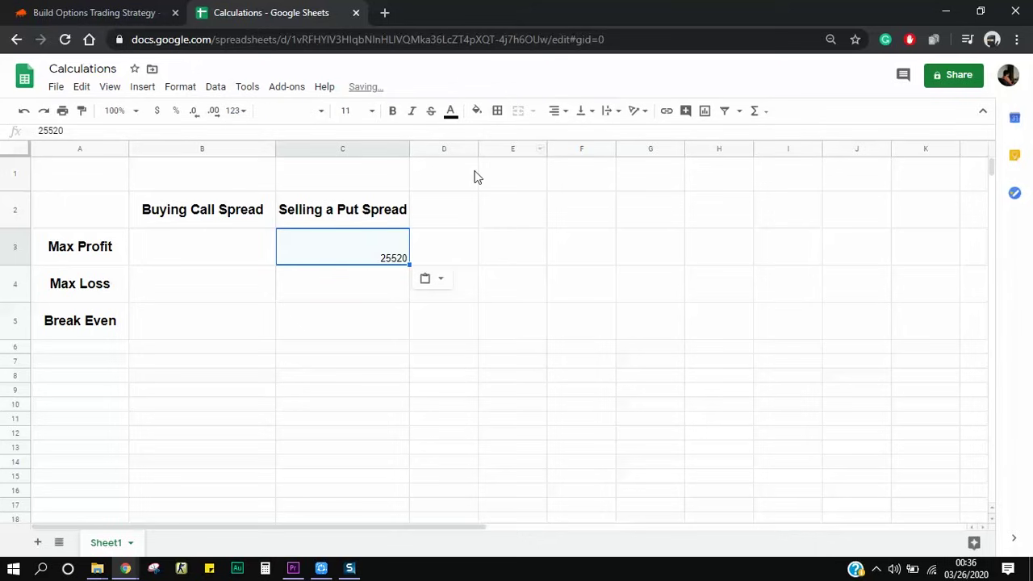
pyautogui.click(80, 8)
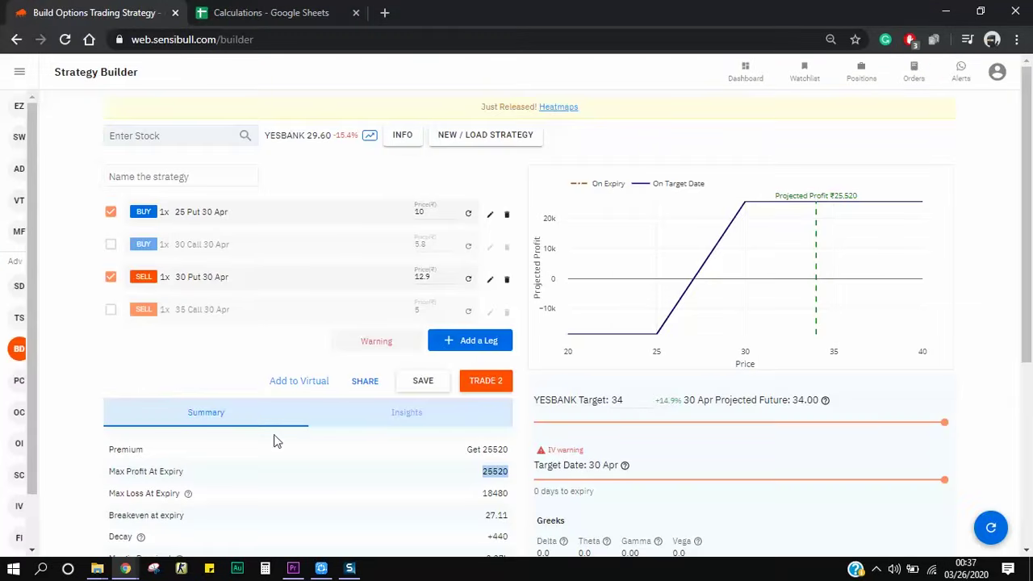
# Copy the put spread's maximum loss at expiry, 18480, into cell C4 of the Calculations Google Sheet.
pyautogui.click(232, 11)
pyautogui.click(82, 8)
pyautogui.scroll(-2, 209, 387)
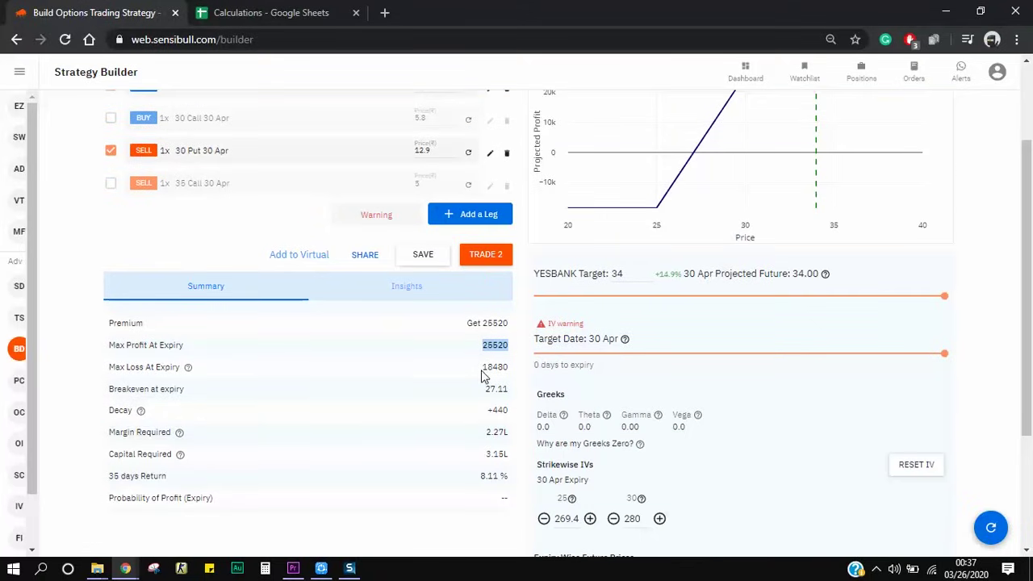
pyautogui.moveTo(483, 368); pyautogui.dragTo(508, 374)
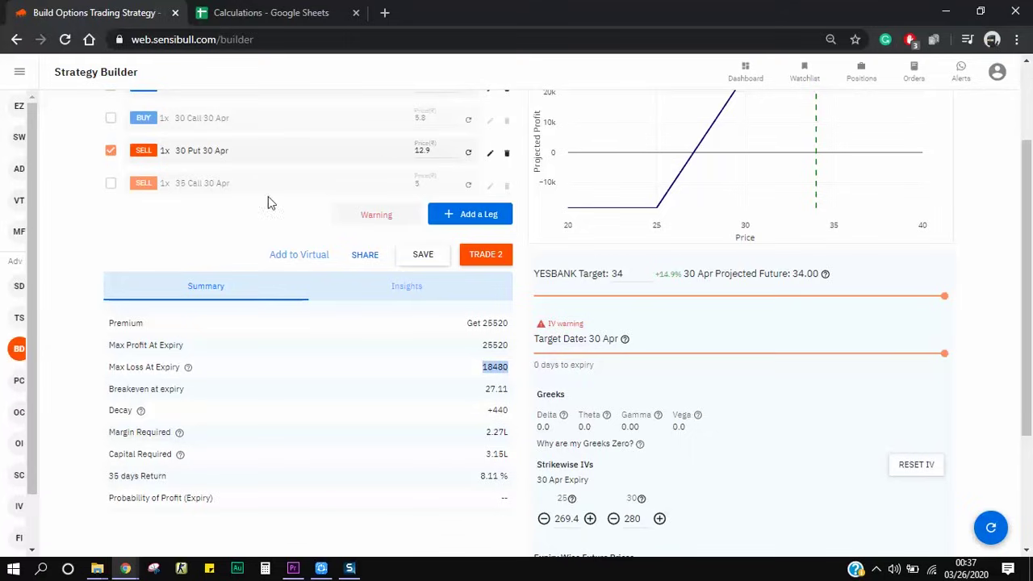
pyautogui.click(278, 13)
pyautogui.click(346, 294)
pyautogui.hotkey('ctrl', 'v')
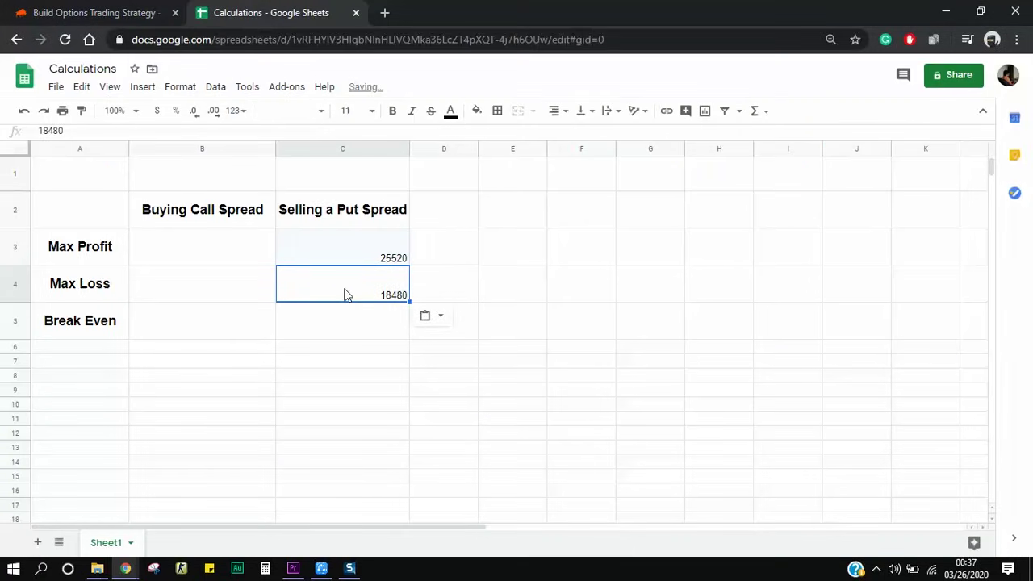
# Copy the put spread's break-even at expiry, 27.11, from Sensibull into cell C5 of the Calculations sheet.
pyautogui.click(143, 10)
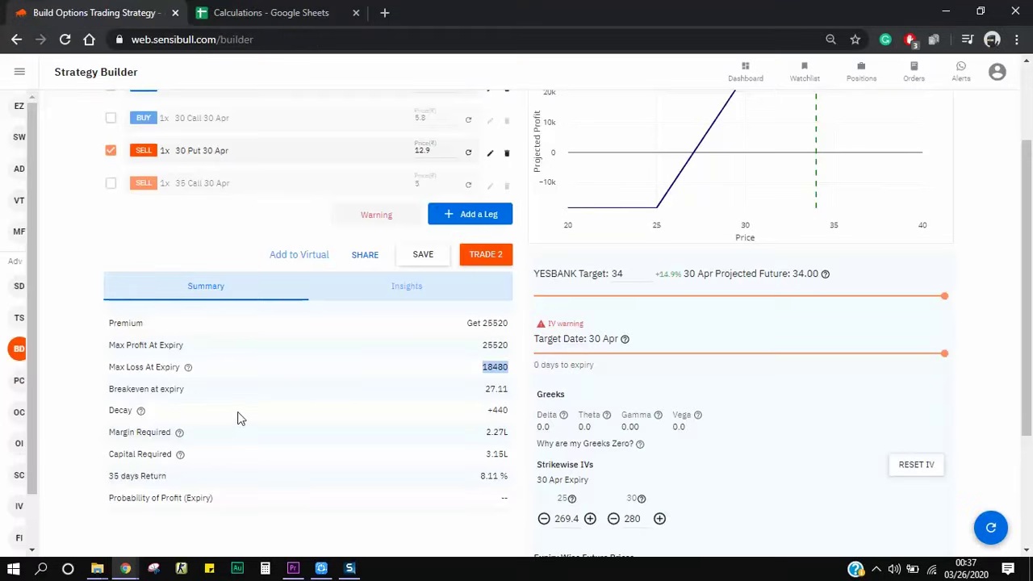
pyautogui.moveTo(485, 389); pyautogui.dragTo(508, 393)
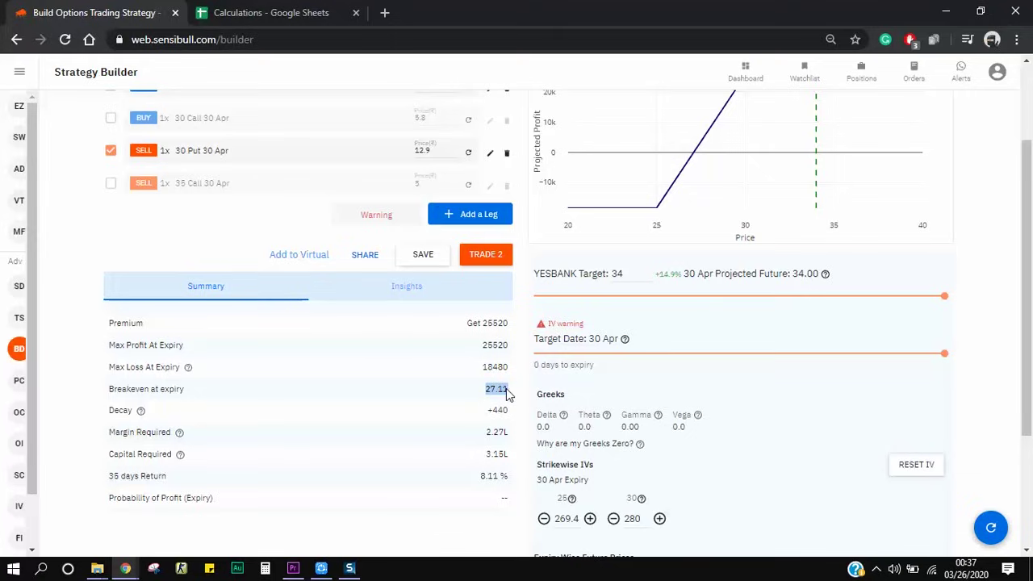
pyautogui.click(266, 12)
pyautogui.click(358, 330)
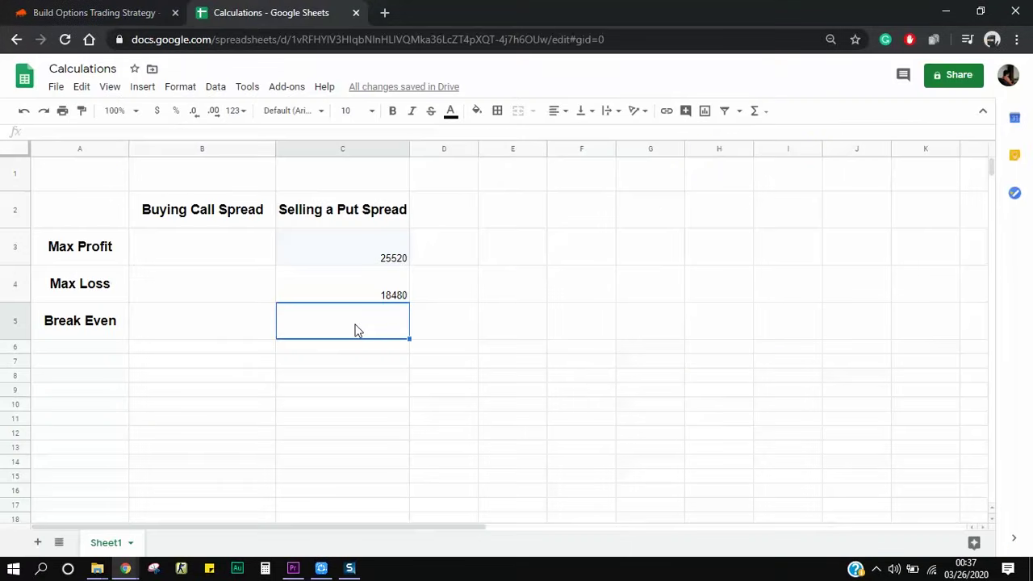
pyautogui.hotkey('ctrl', 'v')
# In Sensibull, examine the put spread's projected result at a YESBANK target of 27, and restore the target to 34.
pyautogui.click(86, 10)
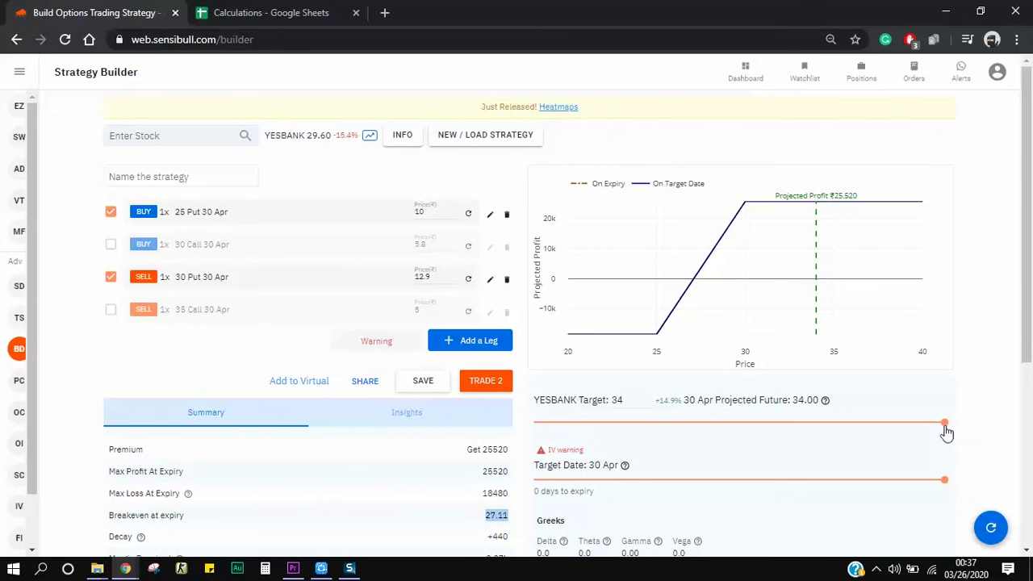
pyautogui.moveTo(944, 425); pyautogui.dragTo(625, 431)
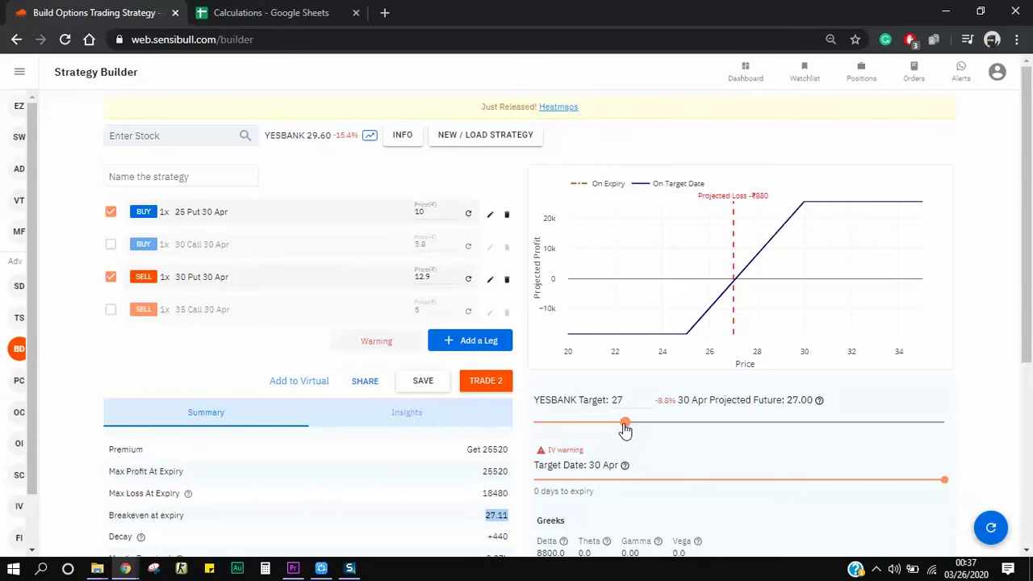
pyautogui.moveTo(625, 429); pyautogui.dragTo(952, 460)
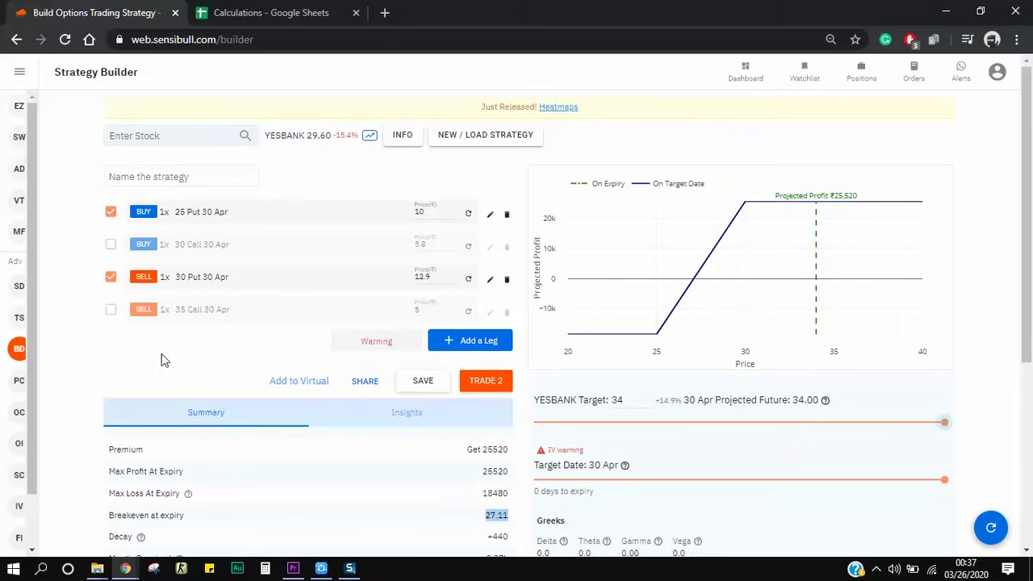
pyautogui.click(266, 13)
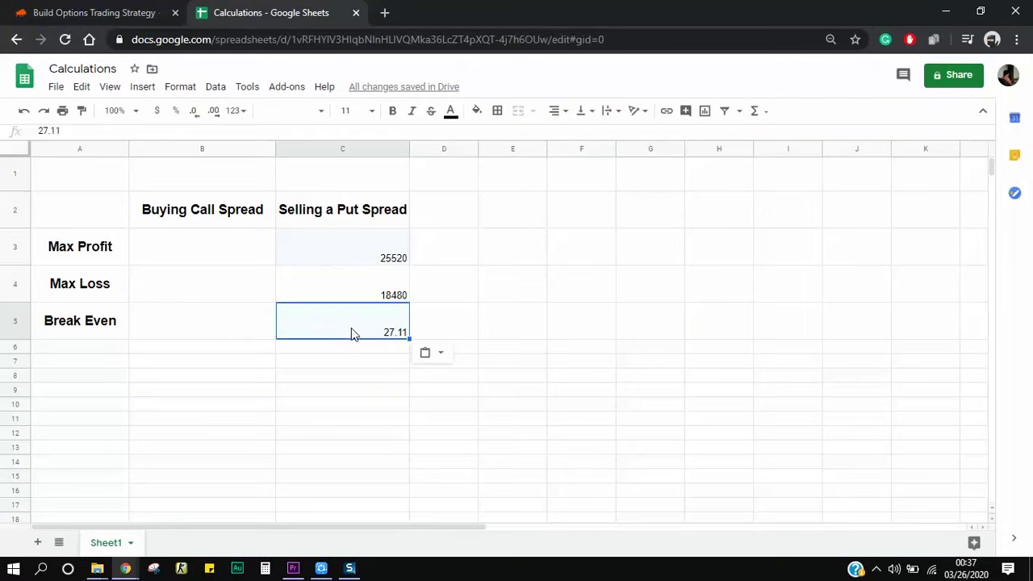
pyautogui.click(129, 11)
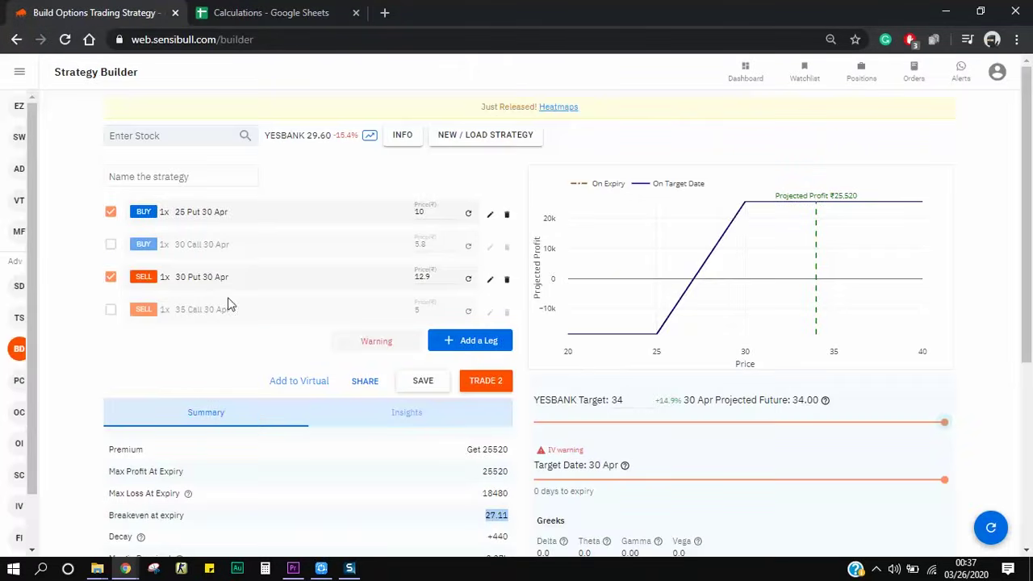
# Exclude both put legs, include the bought 30 call and sold 35 call, and set the target date to 30 Apr.
pyautogui.click(110, 212)
pyautogui.click(111, 277)
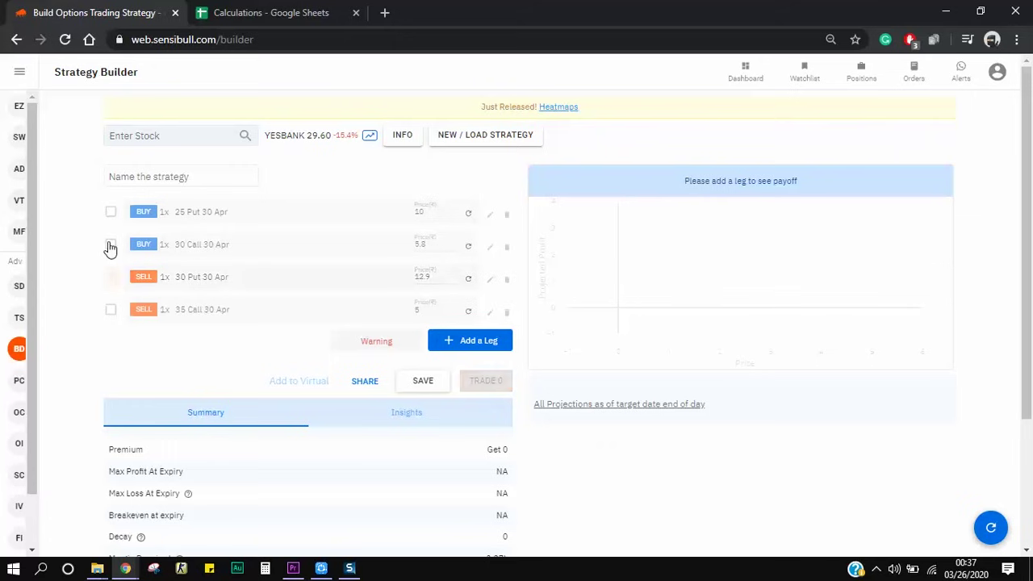
pyautogui.click(111, 245)
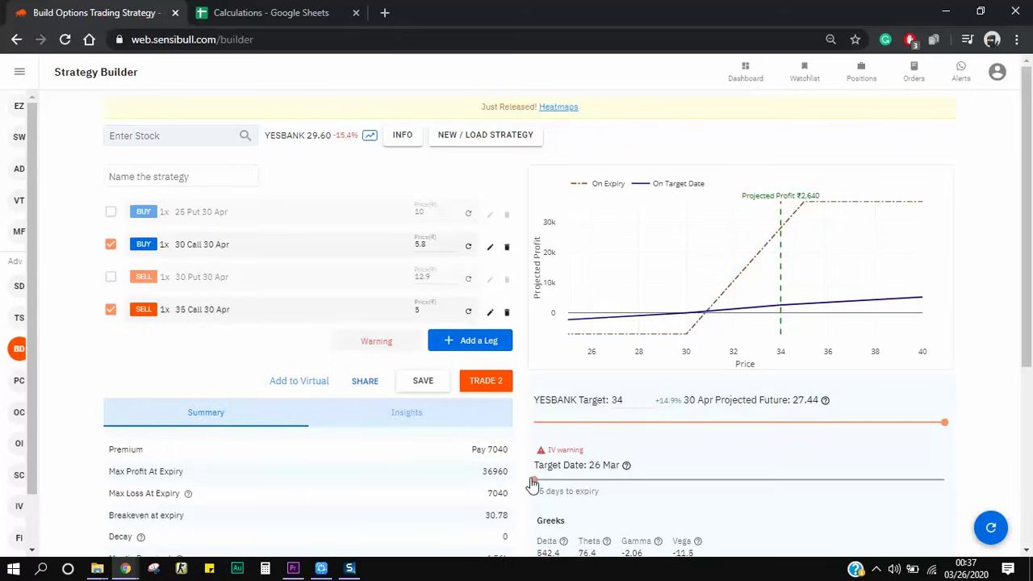
pyautogui.moveTo(533, 480); pyautogui.dragTo(975, 491)
# Copy the call spread's maximum profit at expiry, 36960, into cell B3 of the Calculations Google Sheet.
pyautogui.scroll(-2, 416, 475)
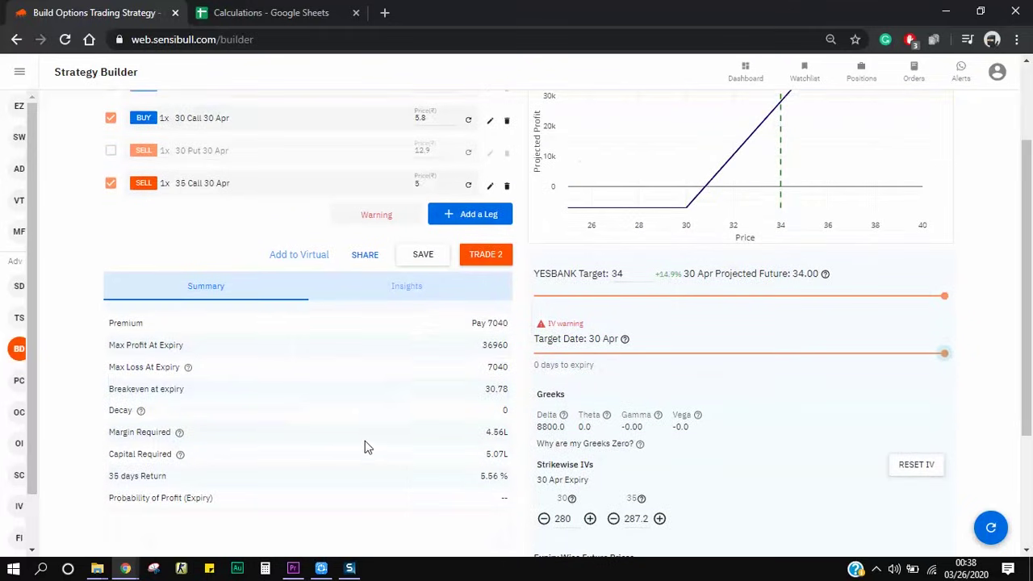
pyautogui.moveTo(482, 349); pyautogui.dragTo(505, 347)
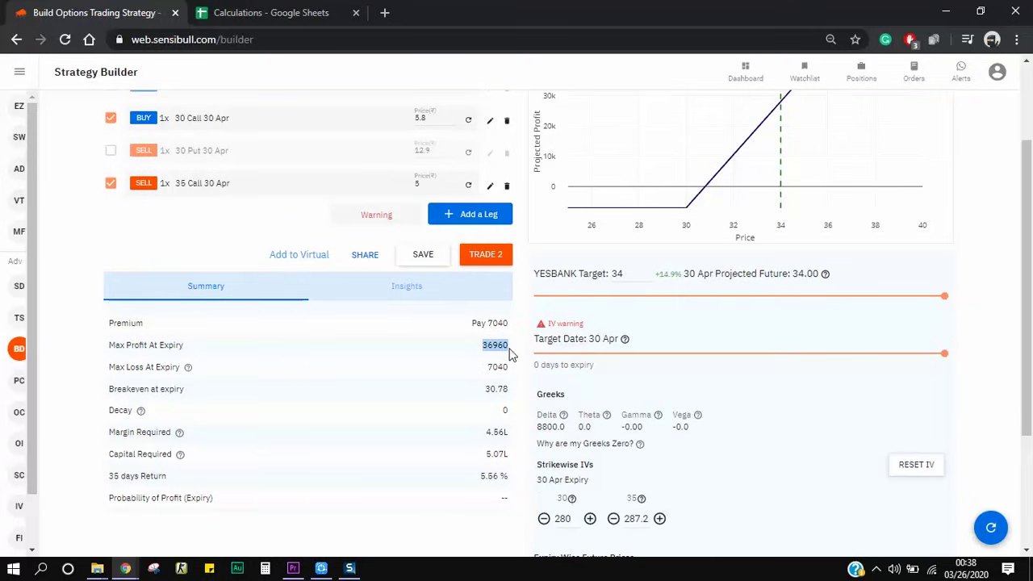
pyautogui.click(283, 13)
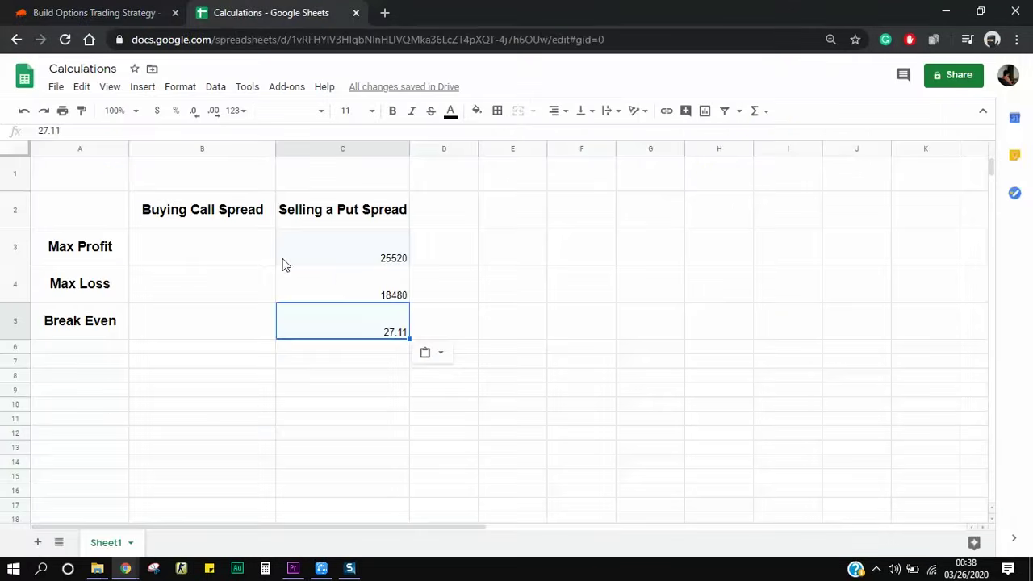
pyautogui.click(184, 258)
pyautogui.hotkey('ctrl', 'v')
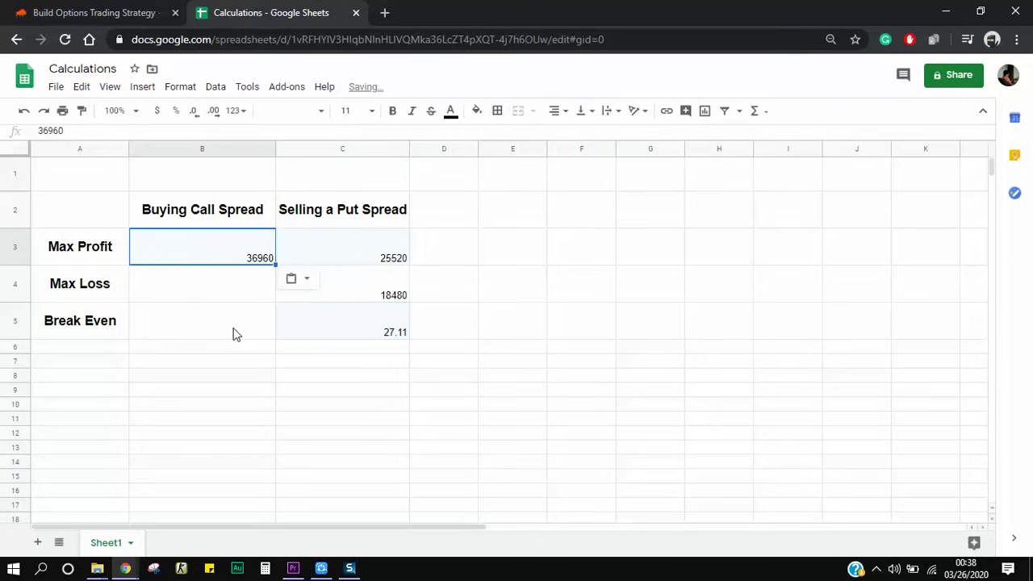
# Copy the call spread's maximum loss at expiry, 7040, from Sensibull into cell B4 of the Calculations sheet.
pyautogui.click(111, 10)
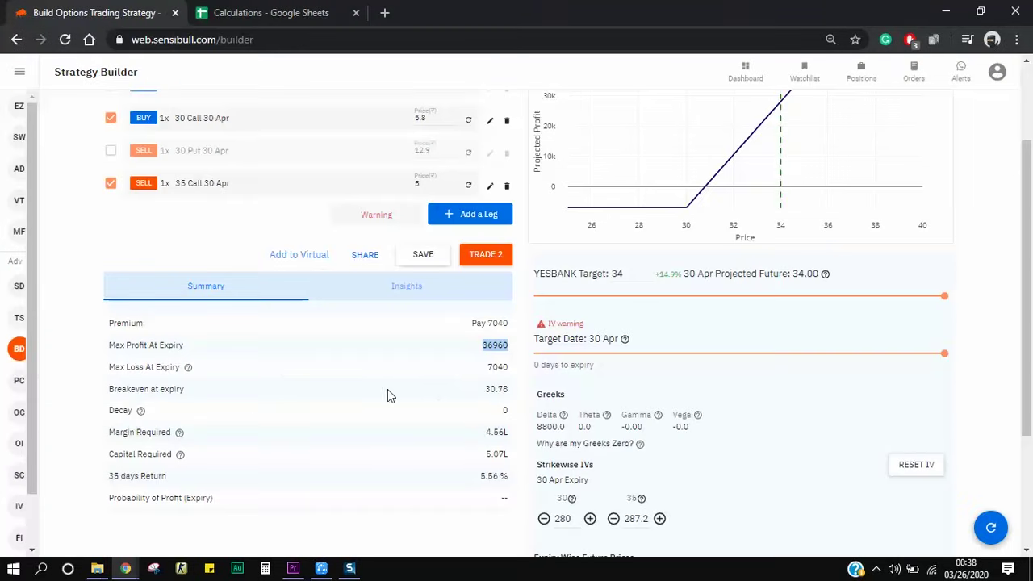
pyautogui.doubleClick(495, 367)
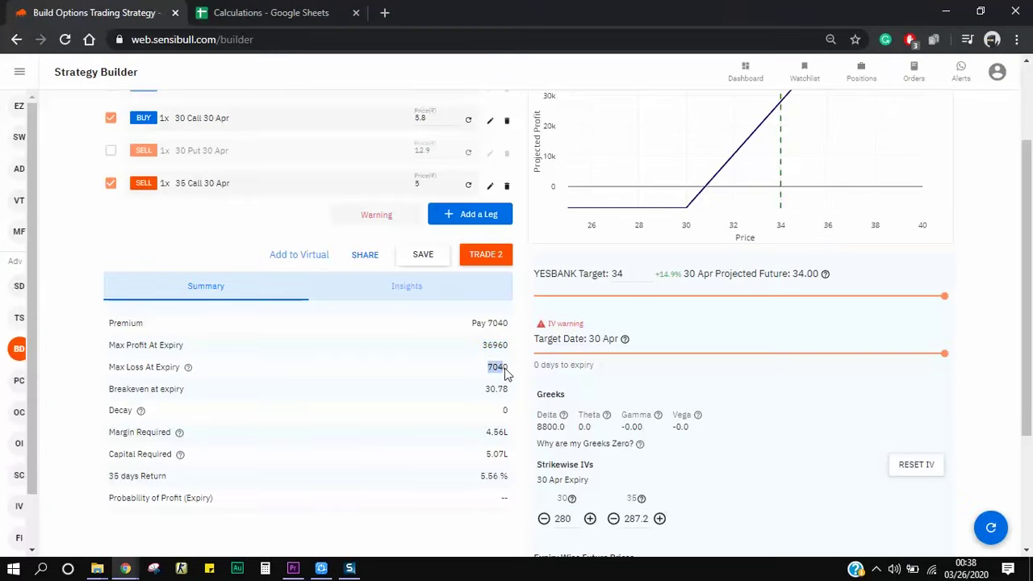
pyautogui.click(271, 10)
pyautogui.click(217, 291)
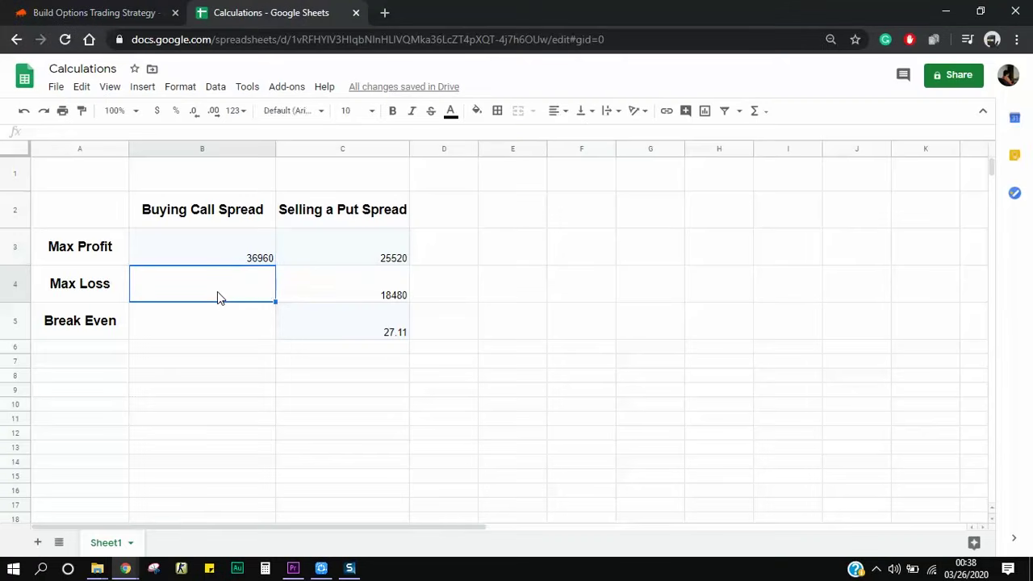
pyautogui.hotkey('ctrl', 'v')
# Copy the call spread's break-even at expiry, 30.78, from Sensibull into cell B5 of the Calculations sheet.
pyautogui.click(93, 8)
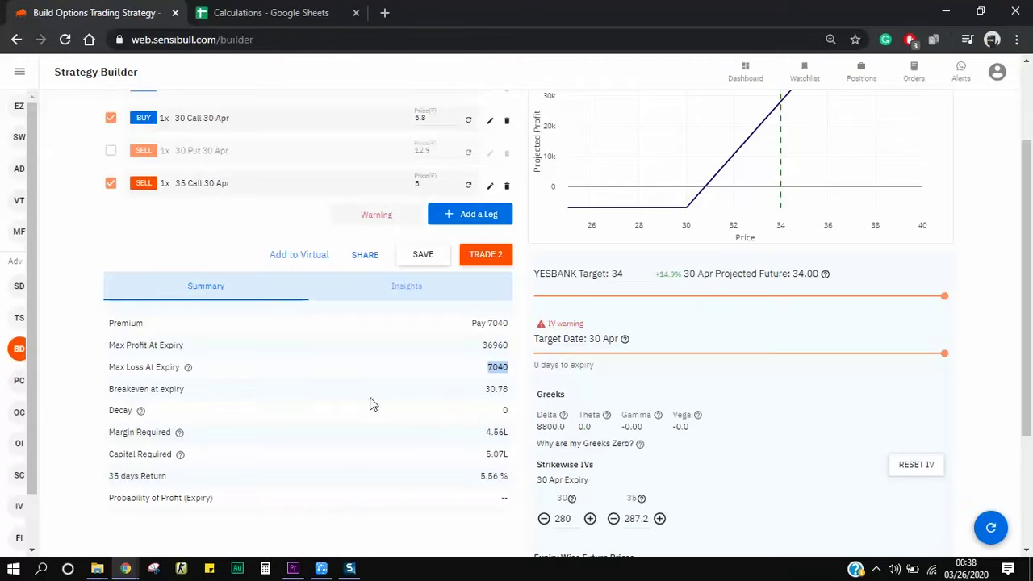
pyautogui.moveTo(484, 390); pyautogui.dragTo(506, 396)
pyautogui.hotkey('ctrl', 'c')
pyautogui.click(267, 10)
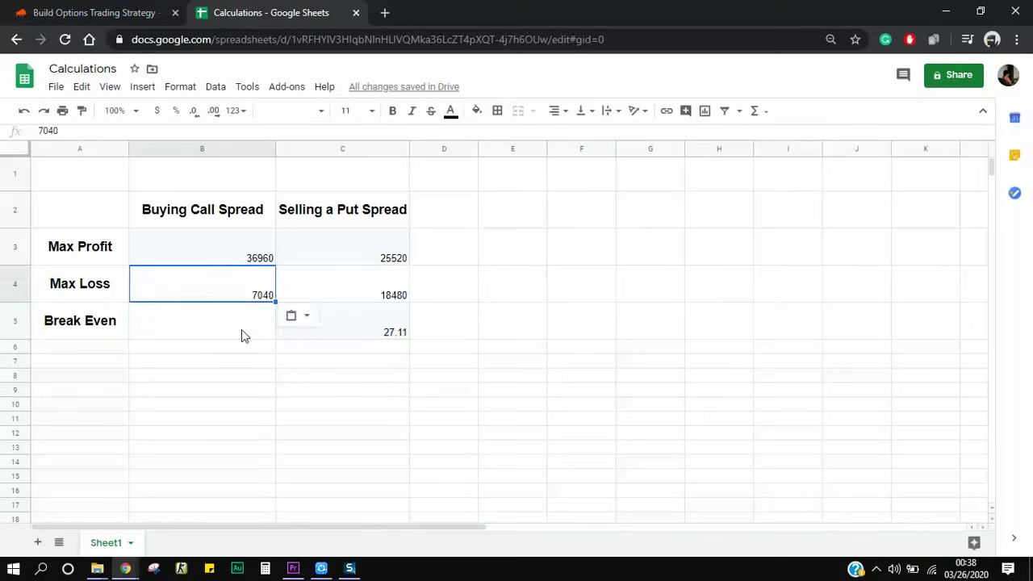
pyautogui.click(230, 337)
pyautogui.hotkey('ctrl', 'v')
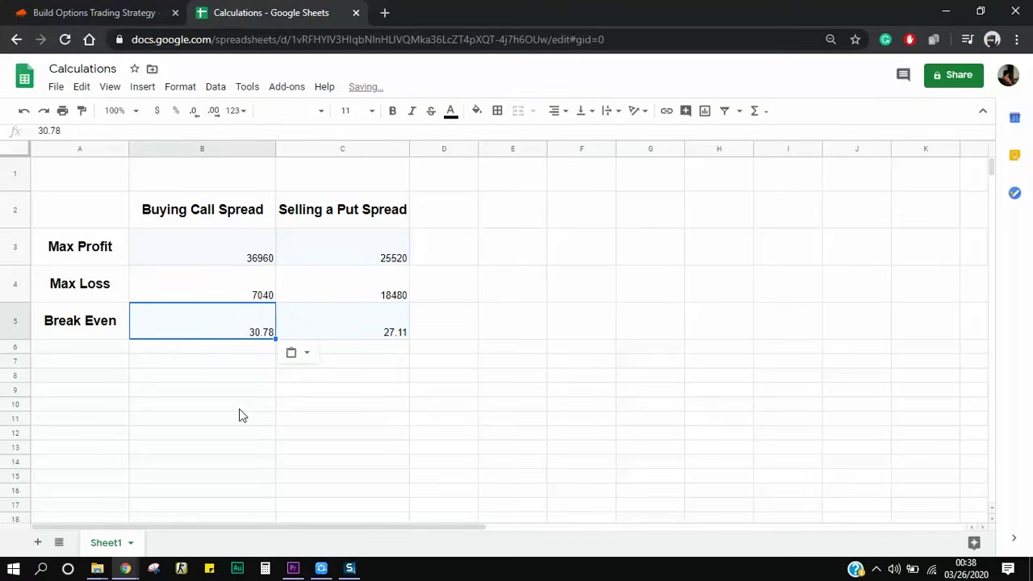
# Set the font size of the spread figures in cells B3 to C5 to 15.
pyautogui.moveTo(201, 251); pyautogui.dragTo(336, 332)
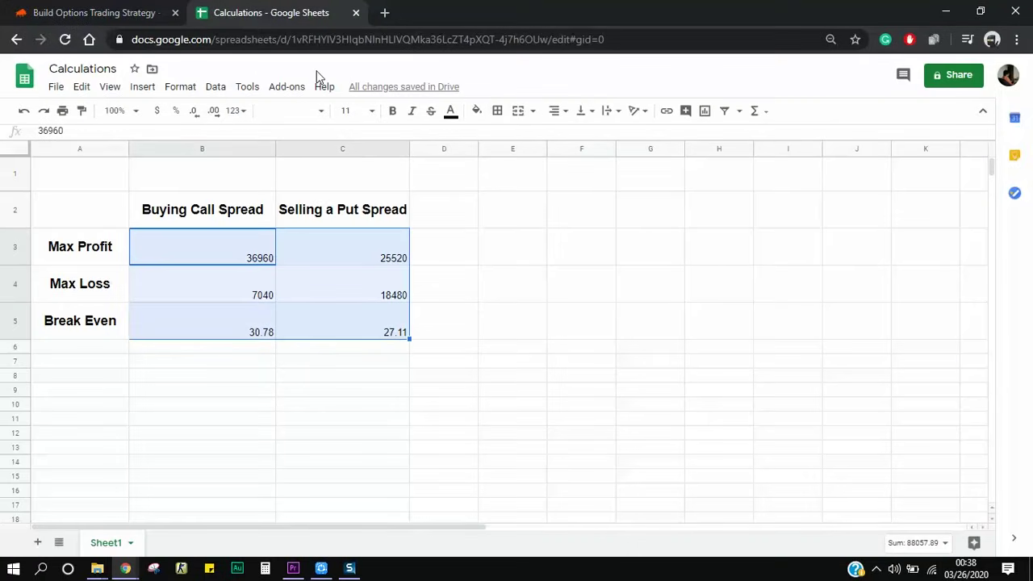
pyautogui.click(352, 110)
pyautogui.write('15')
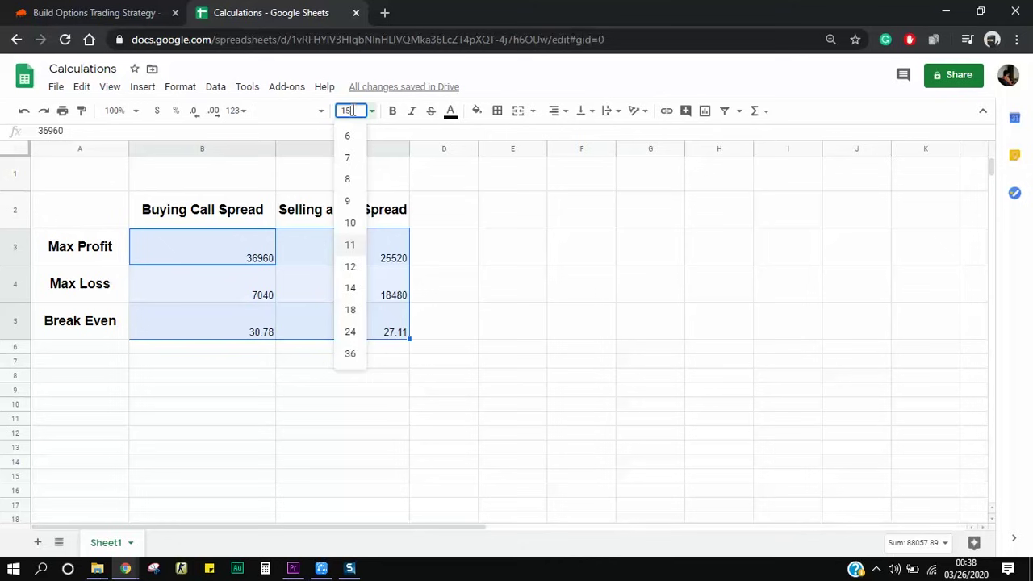
pyautogui.press('Return')
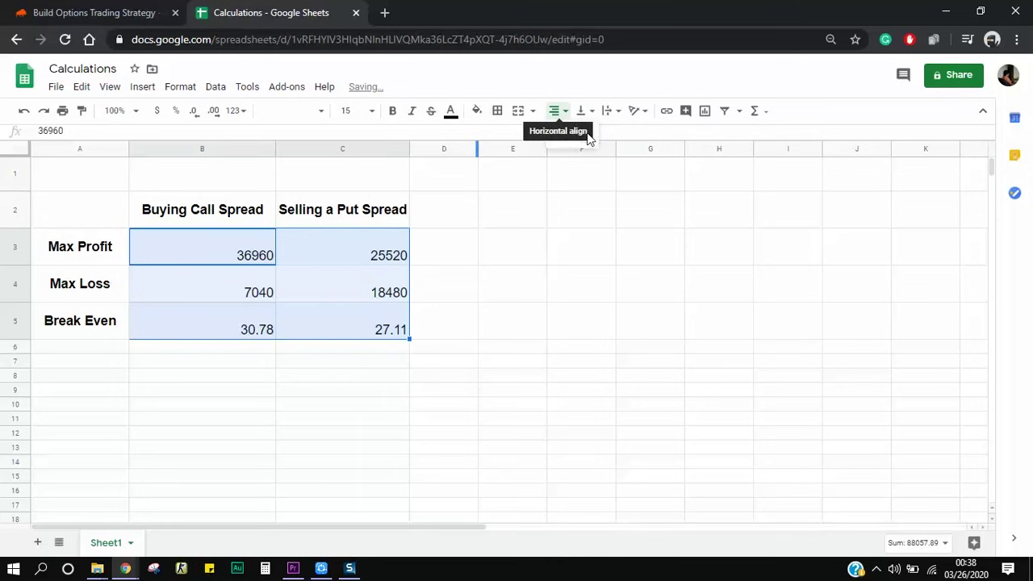
# Center the figures in B3 to C5 horizontally and align them to the middle vertically.
pyautogui.click(565, 111)
pyautogui.click(569, 134)
pyautogui.click(593, 114)
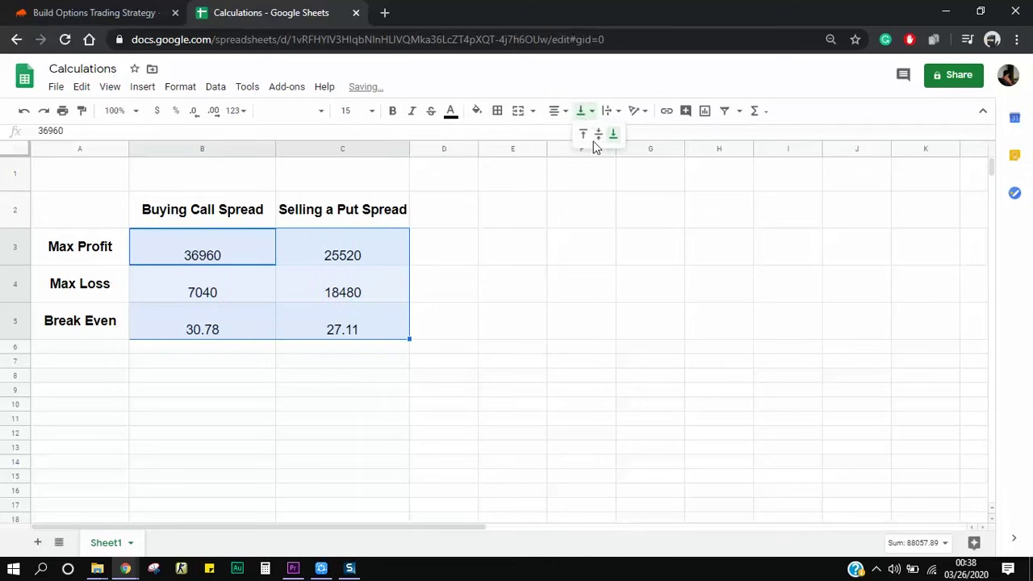
pyautogui.click(594, 134)
pyautogui.click(405, 407)
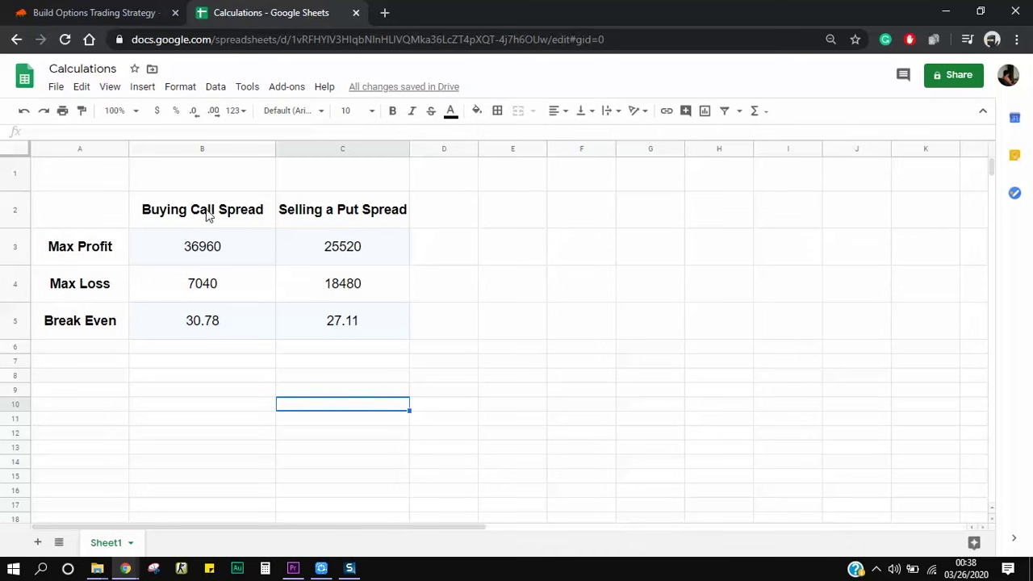
# Fill the Selling a Put Spread column, cells C2 to C5, with light green.
pyautogui.moveTo(201, 212); pyautogui.dragTo(200, 331)
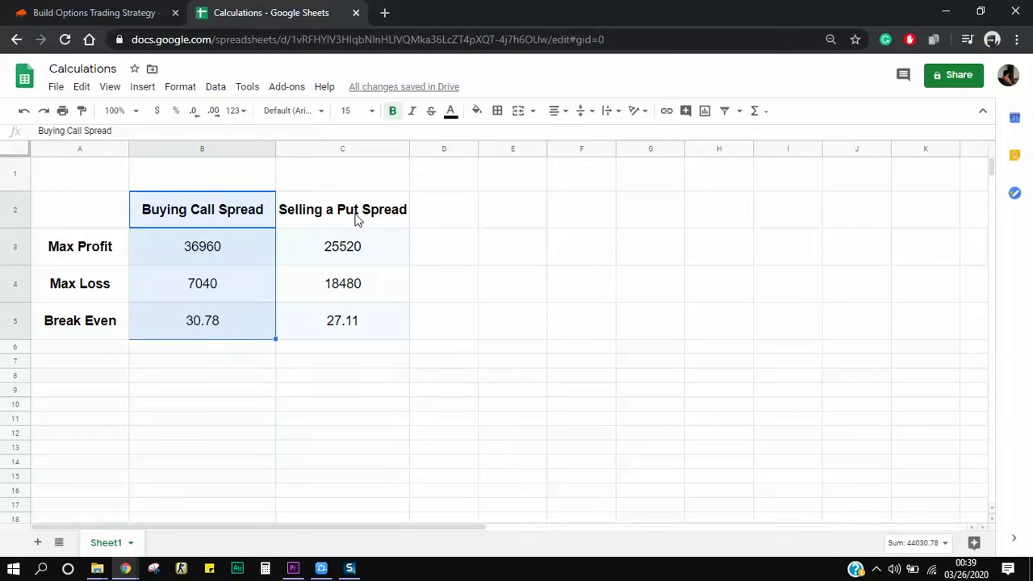
pyautogui.moveTo(355, 218); pyautogui.dragTo(357, 317)
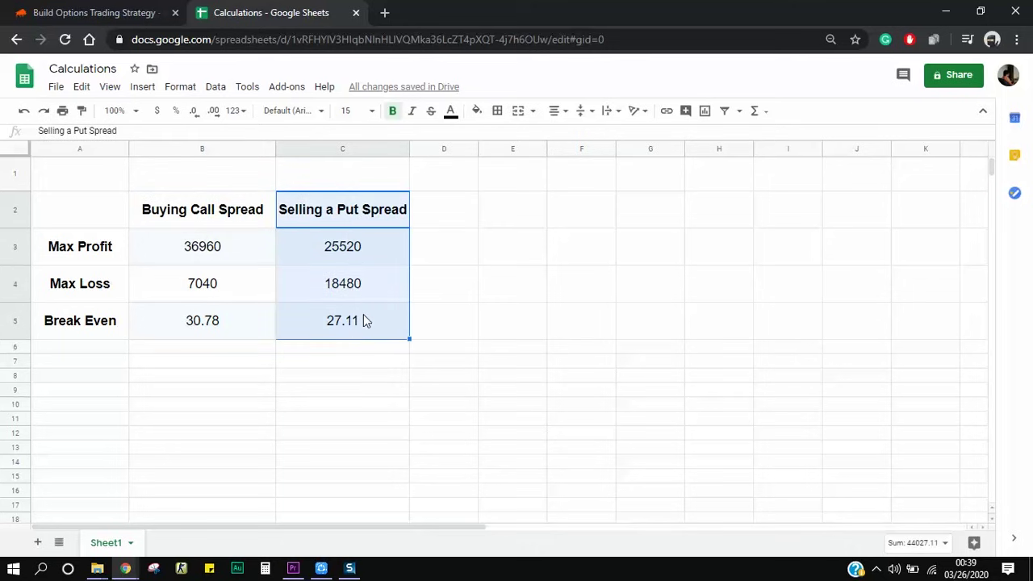
pyautogui.click(476, 111)
pyautogui.click(534, 222)
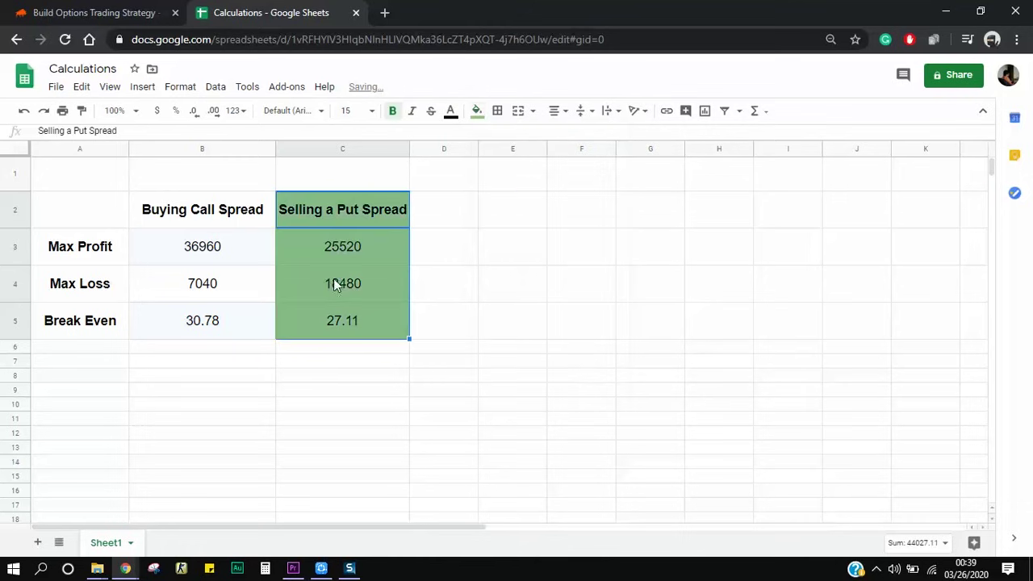
# Fill the Buying Call Spread column, cells B2 to B5, with light red, and select the put spread's break-even cell.
pyautogui.moveTo(218, 222); pyautogui.dragTo(227, 323)
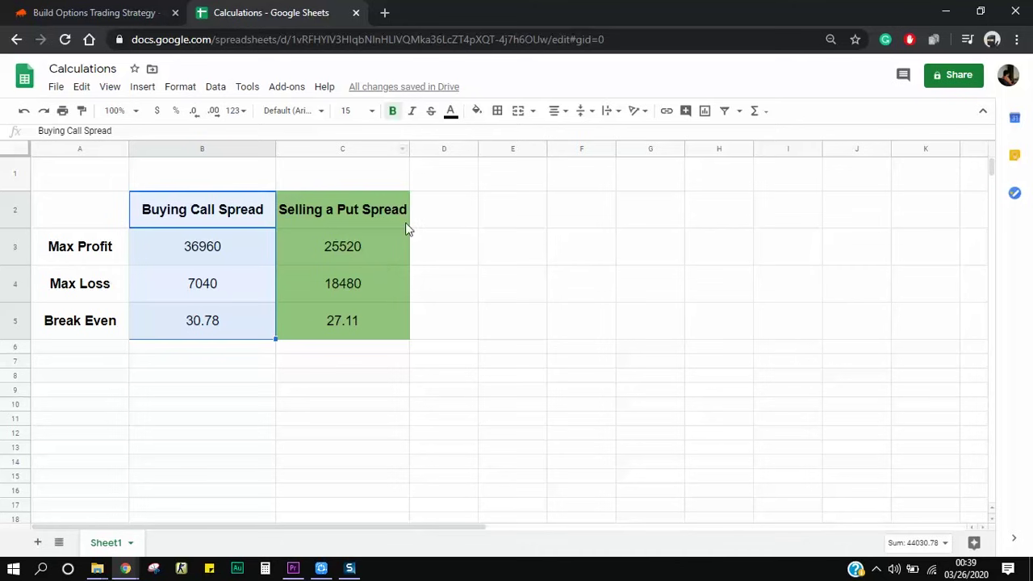
pyautogui.click(477, 112)
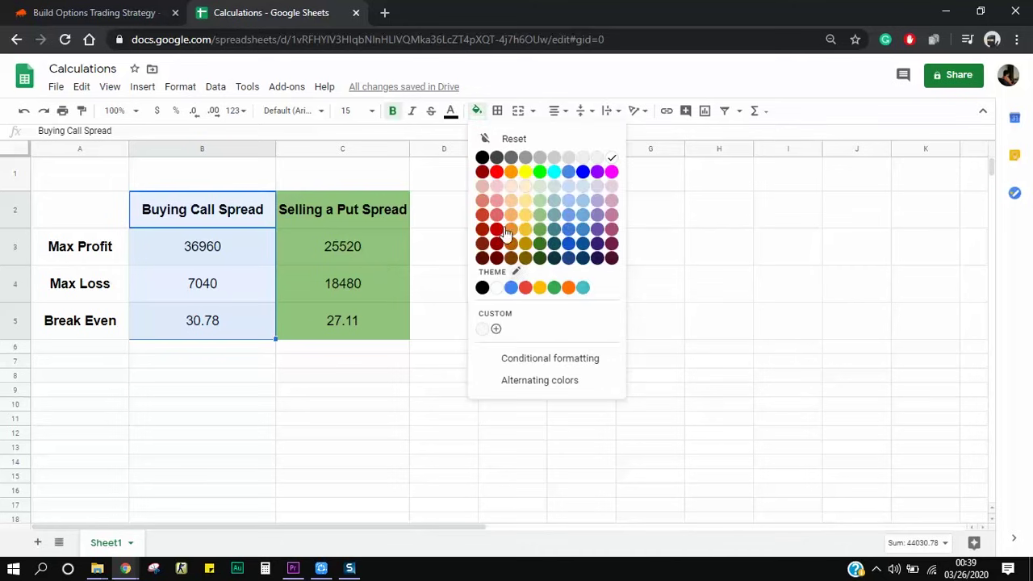
pyautogui.click(496, 218)
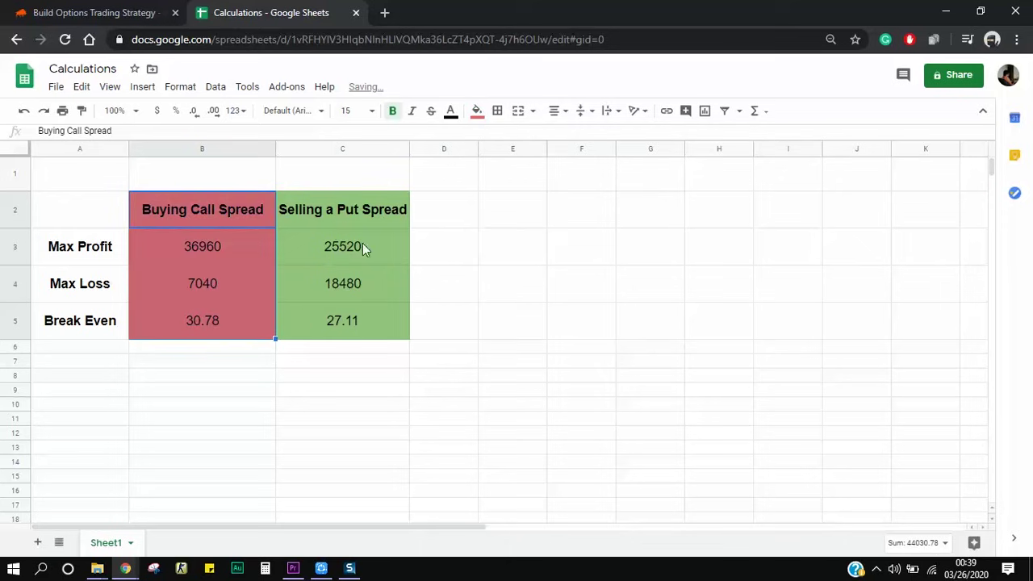
pyautogui.click(357, 323)
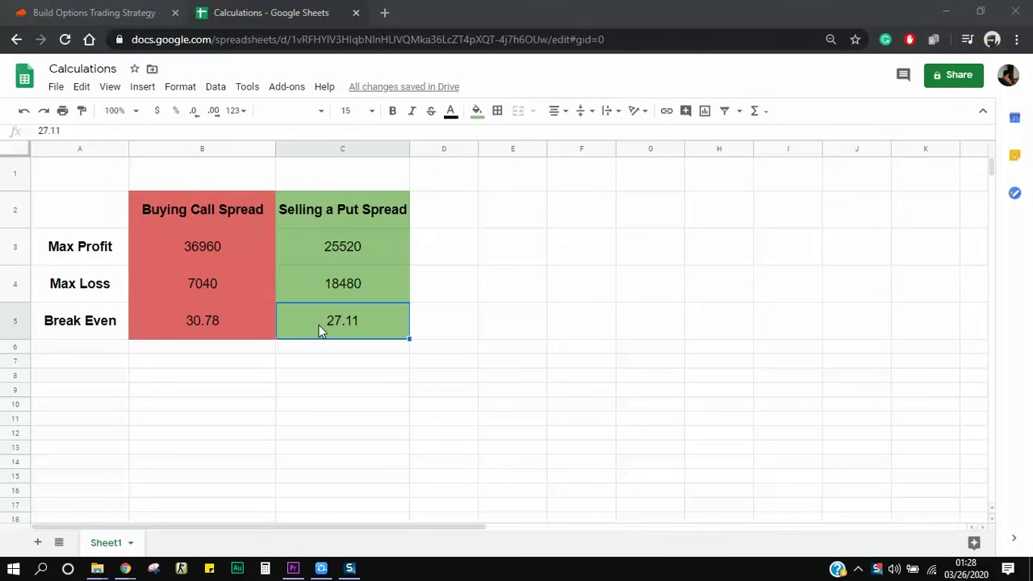
# In Sensibull, exclude both call legs from the strategy and include the bought 25 Put and sold 30 Put legs expiring 30 Apr.
pyautogui.click(139, 12)
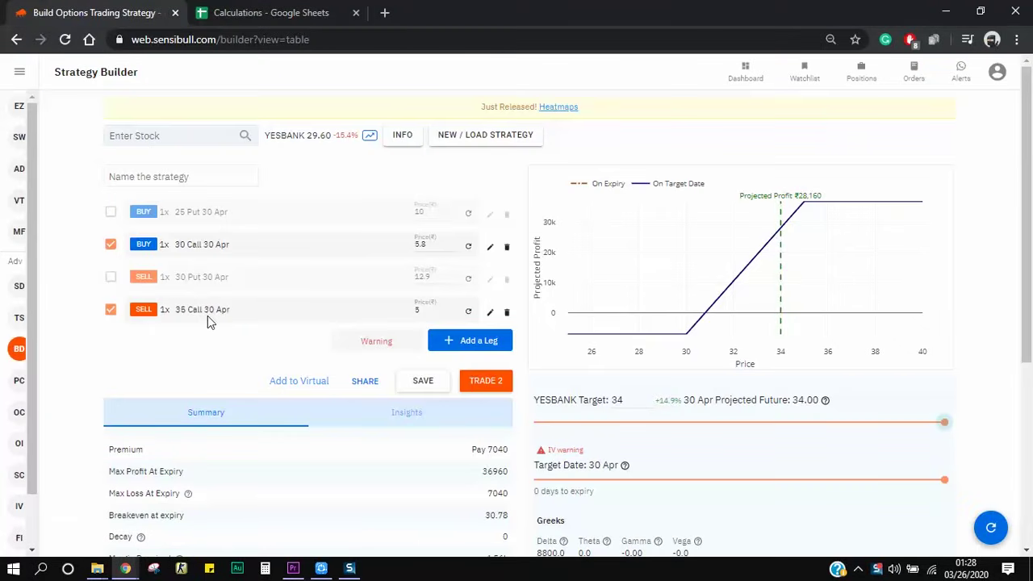
pyautogui.click(110, 245)
pyautogui.click(111, 310)
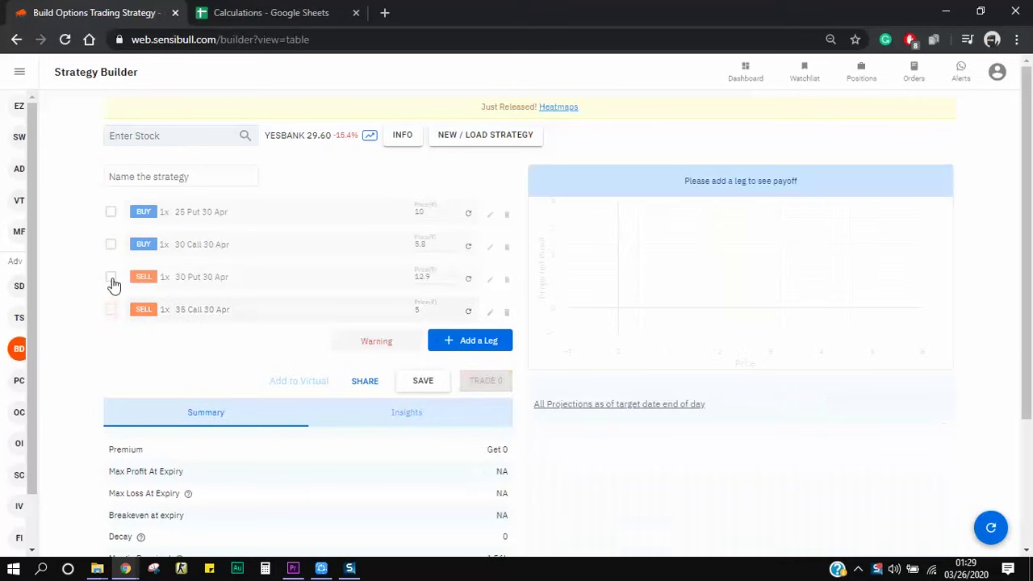
pyautogui.click(112, 278)
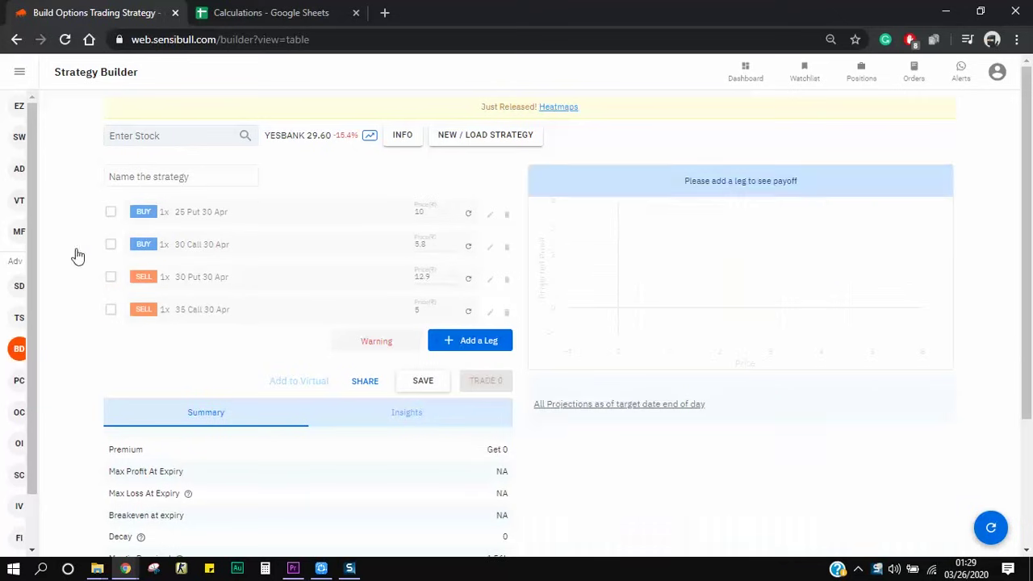
pyautogui.click(111, 213)
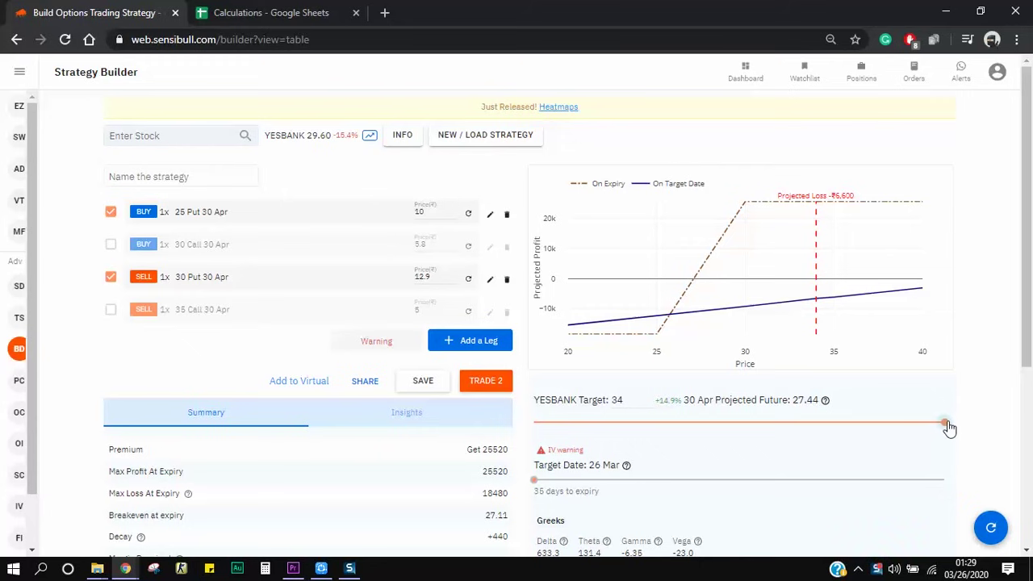
# Set the YESBANK target price to 29.5 and the target date to 30 Apr for the put spread's payoff projection.
pyautogui.moveTo(949, 428); pyautogui.dragTo(740, 427)
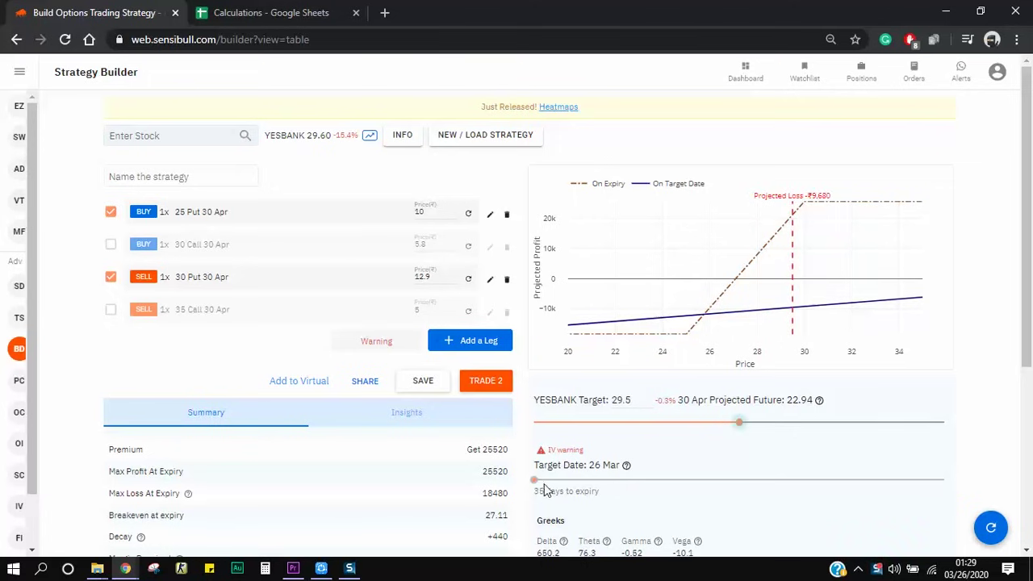
pyautogui.moveTo(535, 482); pyautogui.dragTo(954, 484)
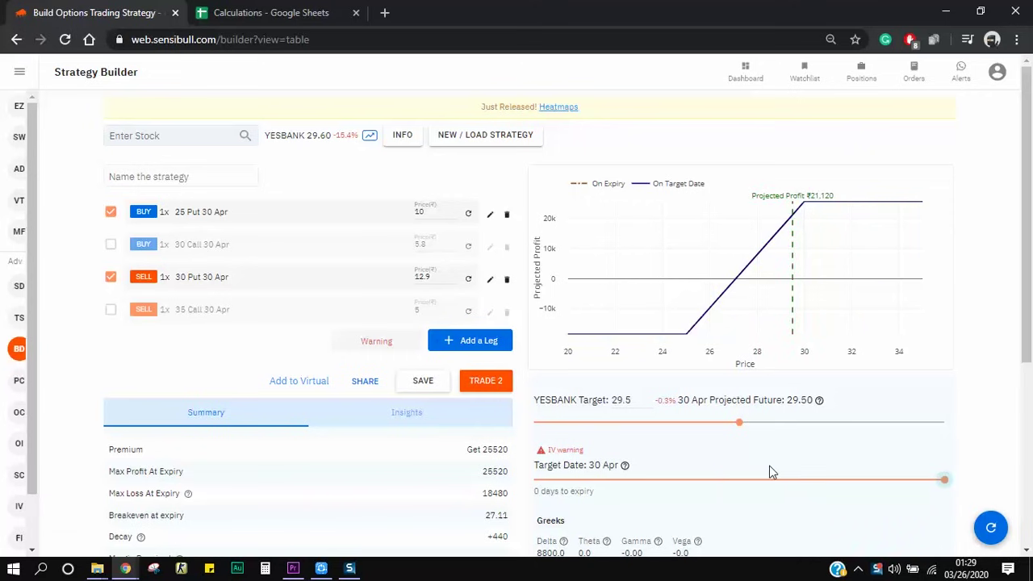
pyautogui.moveTo(807, 280)
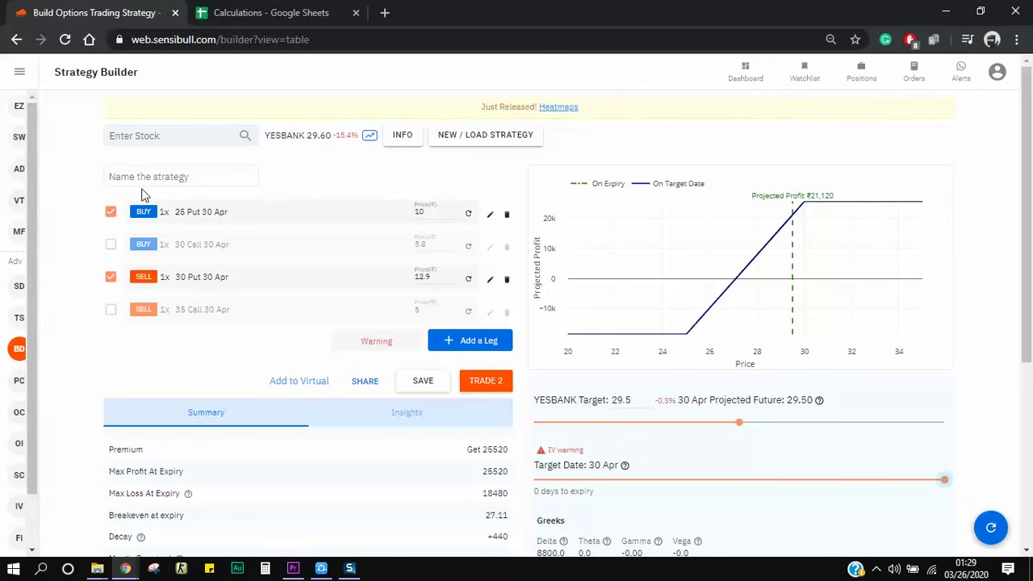
# Replace the active put legs with the bought 30 Call and sold 35 Call, and set the target date to 30 Apr.
pyautogui.click(250, 15)
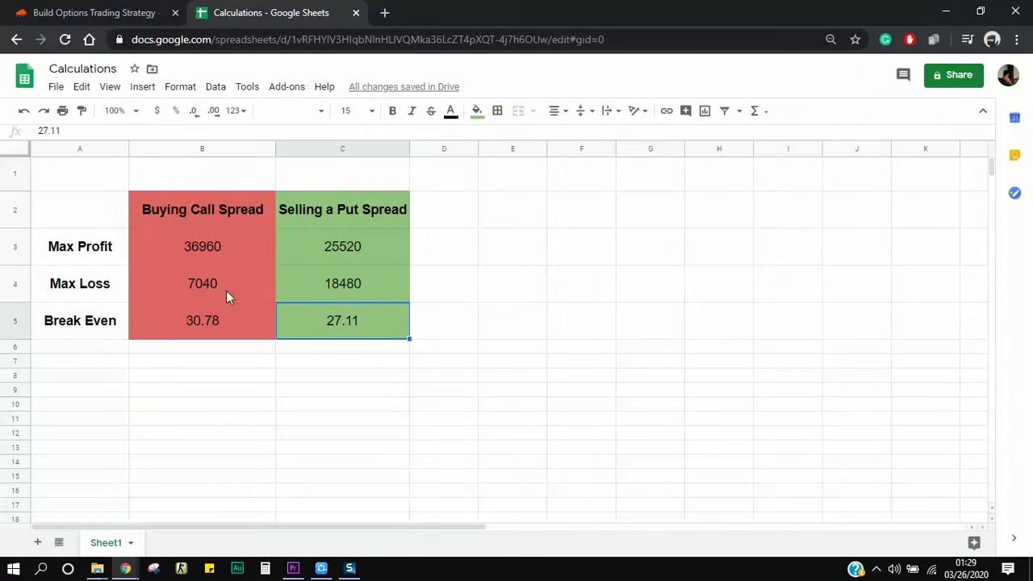
pyautogui.click(110, 13)
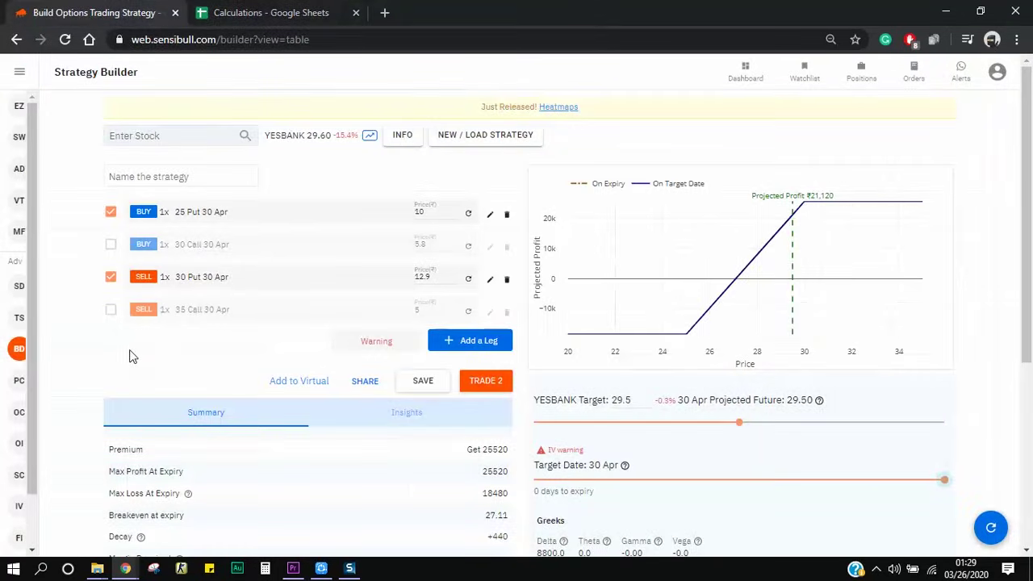
pyautogui.click(110, 211)
pyautogui.click(110, 277)
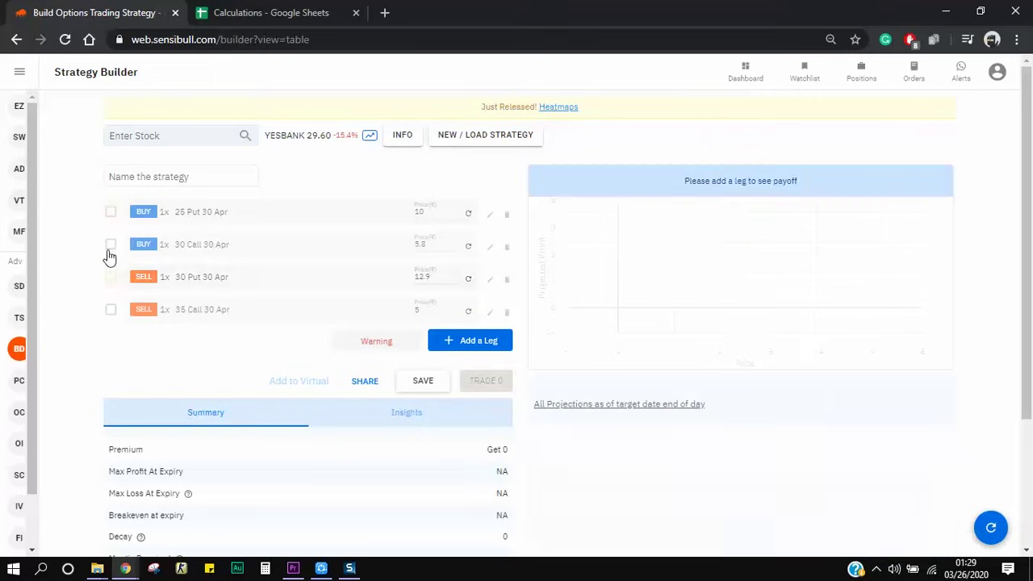
pyautogui.click(111, 309)
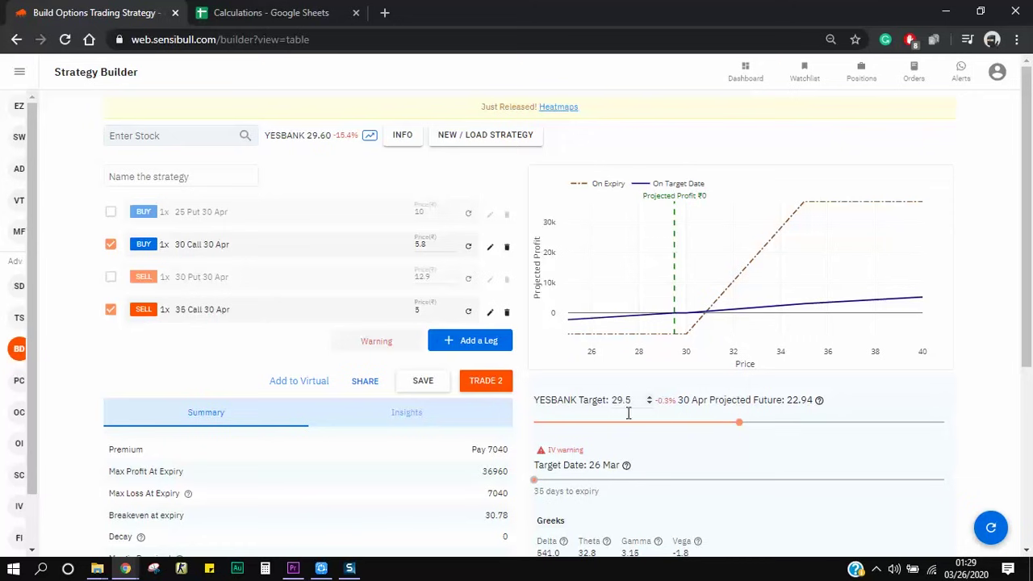
pyautogui.moveTo(534, 484); pyautogui.dragTo(952, 483)
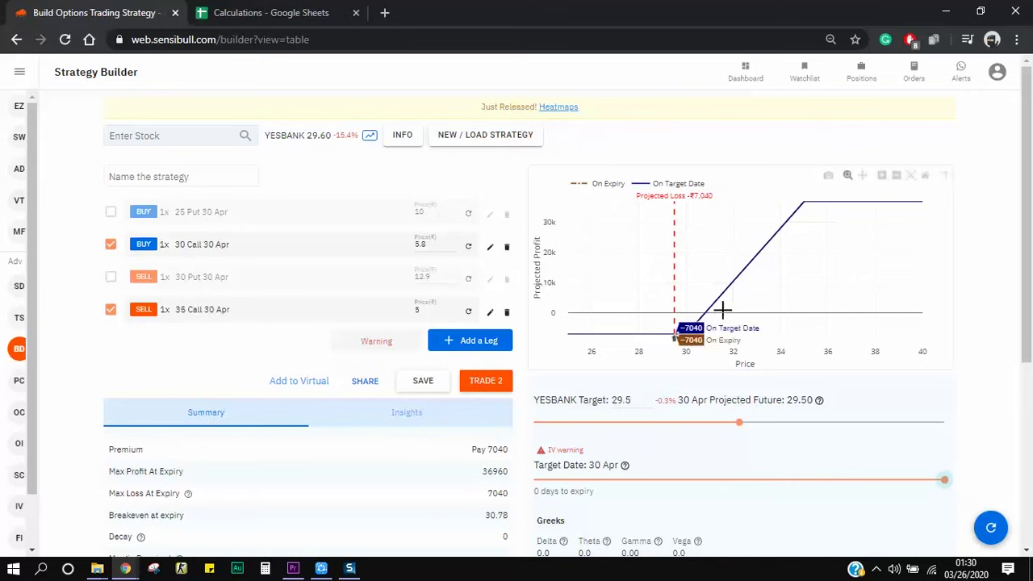
# Switch to the Google Sheets table and compare the break-even cells of the call spread and the put spread.
pyautogui.click(287, 12)
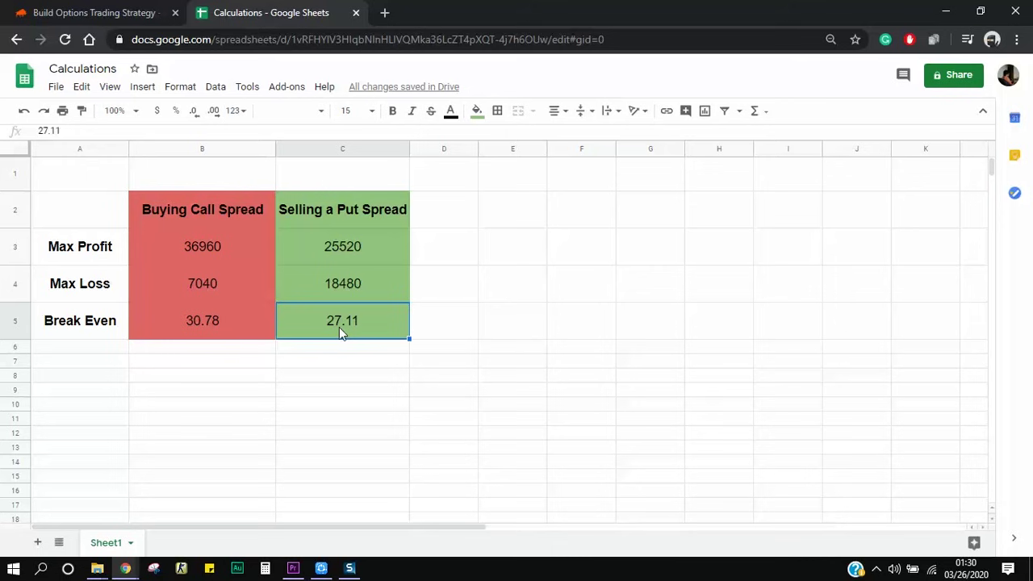
pyautogui.click(216, 326)
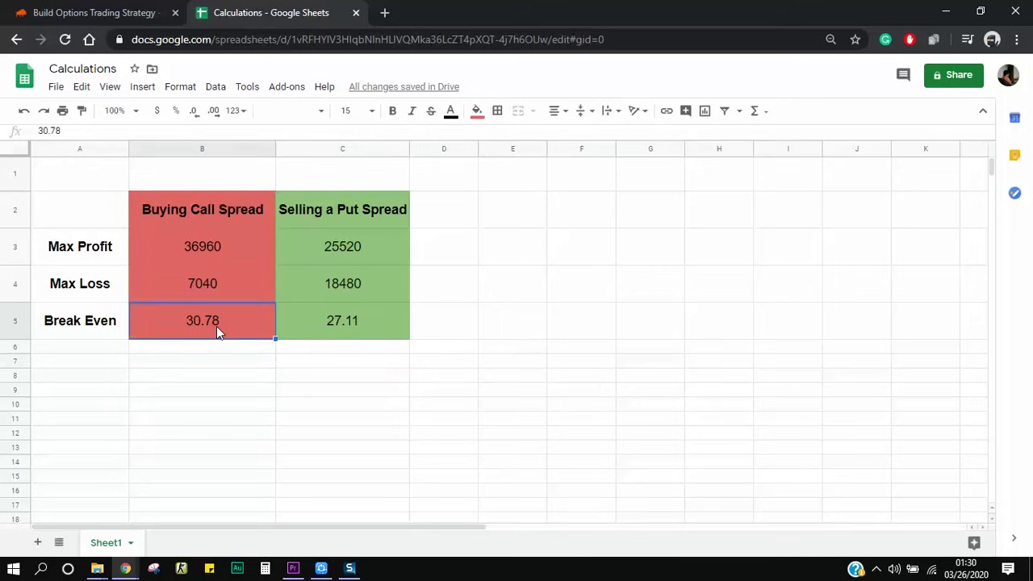
pyautogui.click(333, 326)
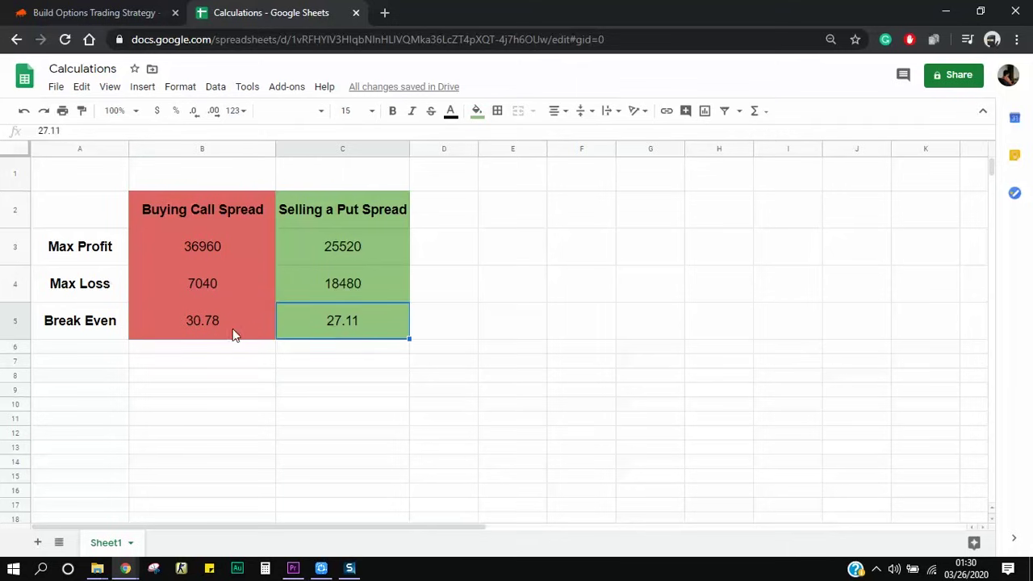
# Review the call spread's summary figures in Sensibull and return to the comparison table in Google Sheets.
pyautogui.click(133, 14)
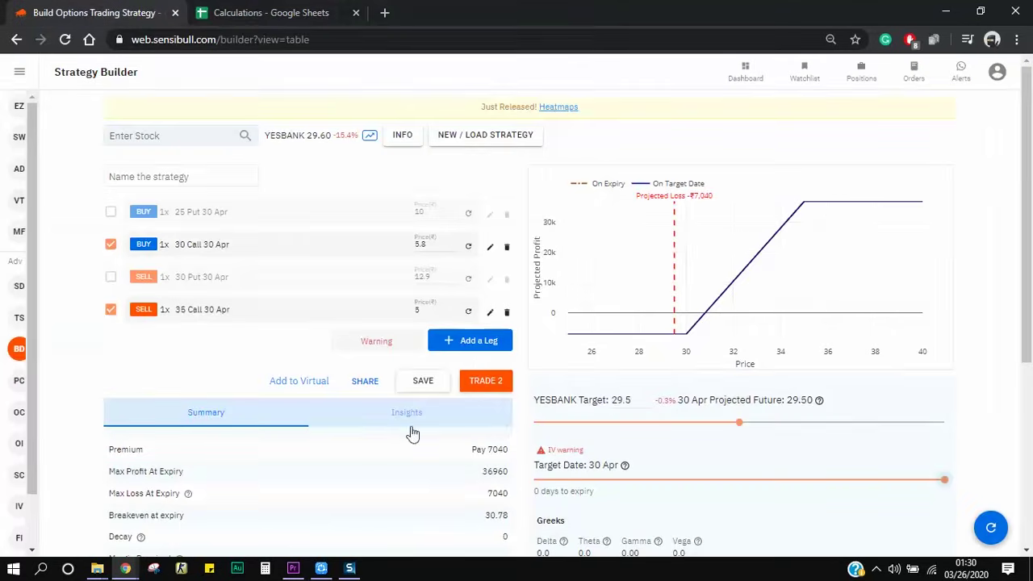
pyautogui.scroll(-2, 526, 450)
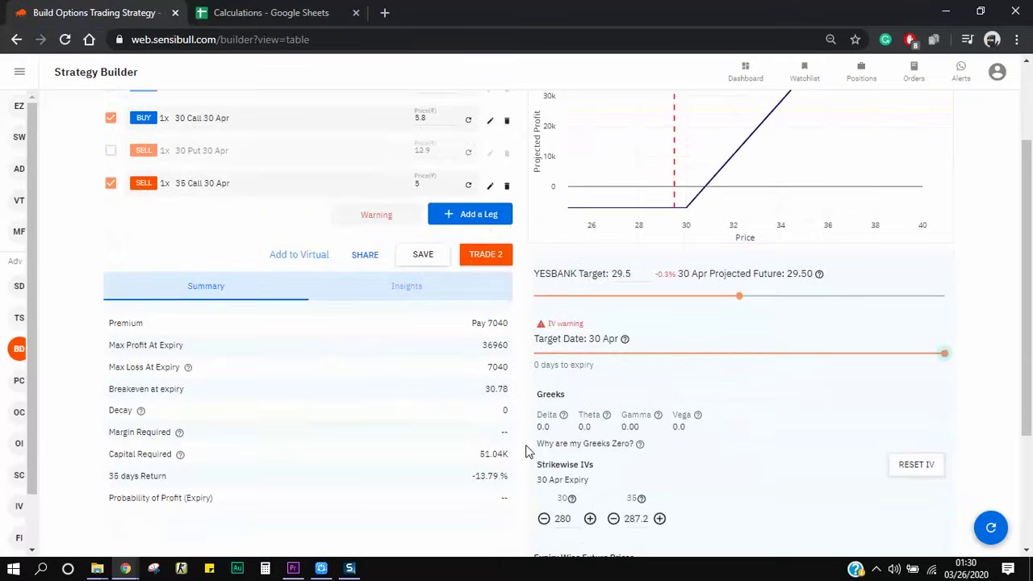
pyautogui.scroll(2, 526, 449)
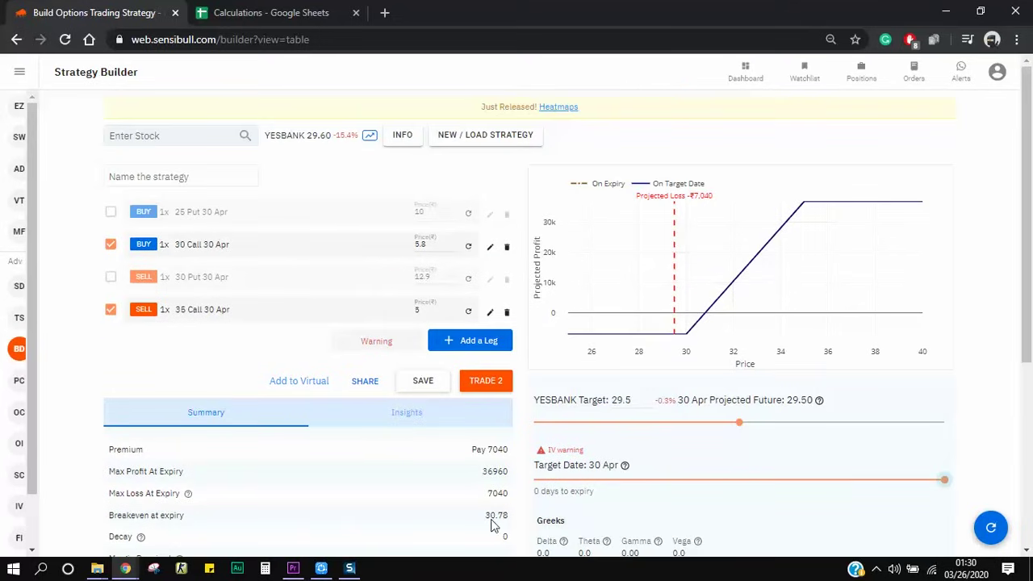
pyautogui.click(256, 10)
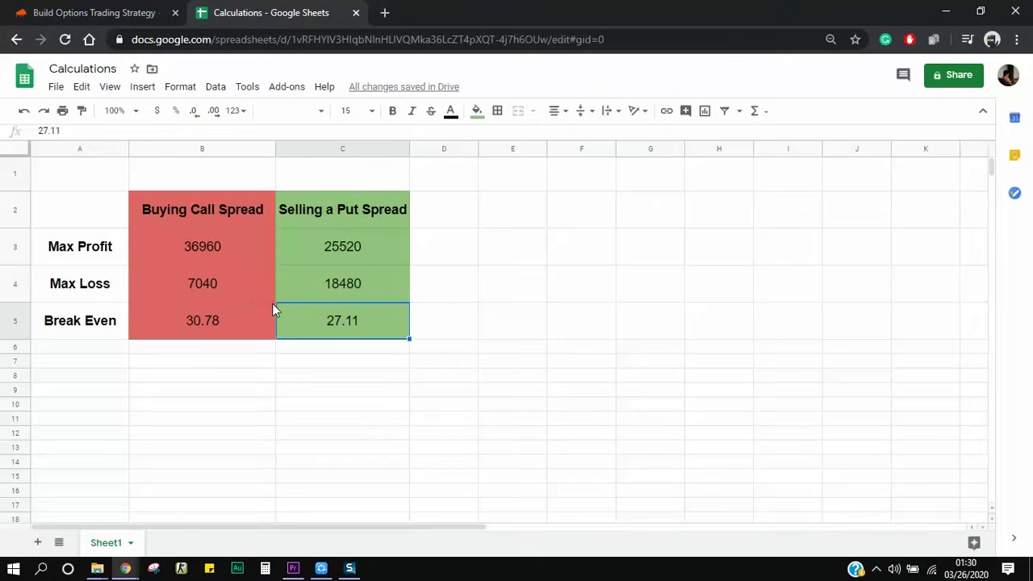